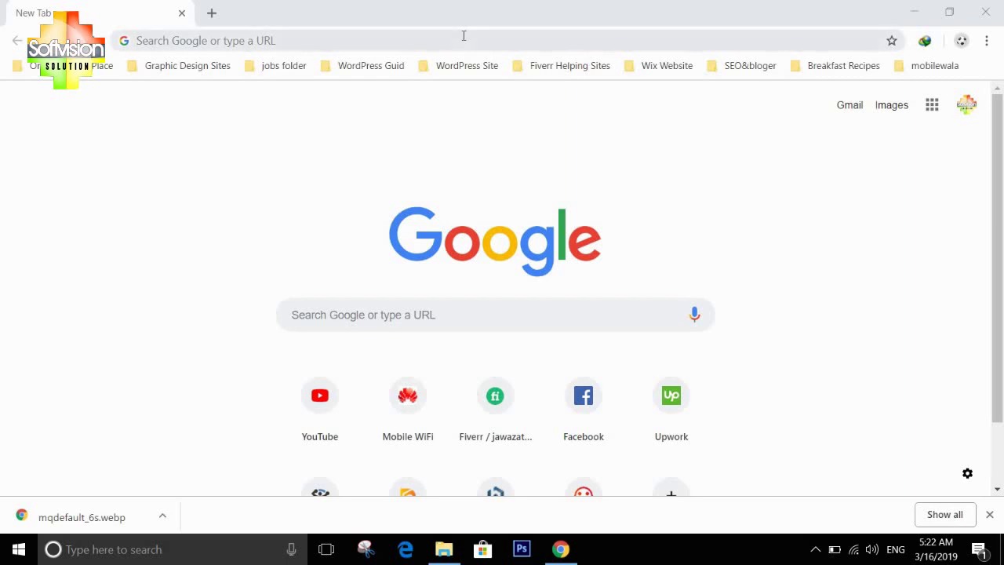
Open localhost in Chrome to view the Bitnami WordPress Stack welcome page, leaving only a new blank tab open
left_click(464, 36)
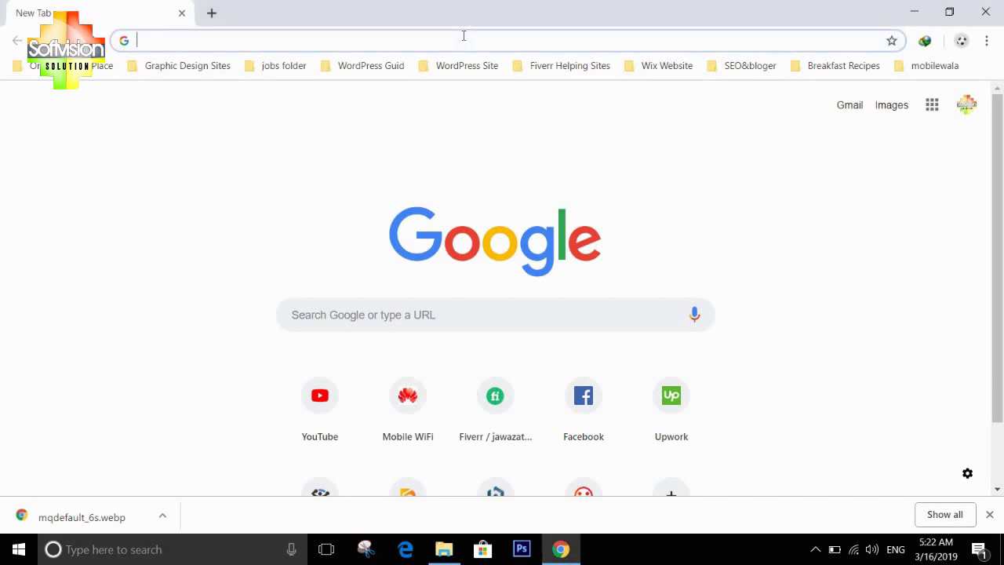
type("localhost")
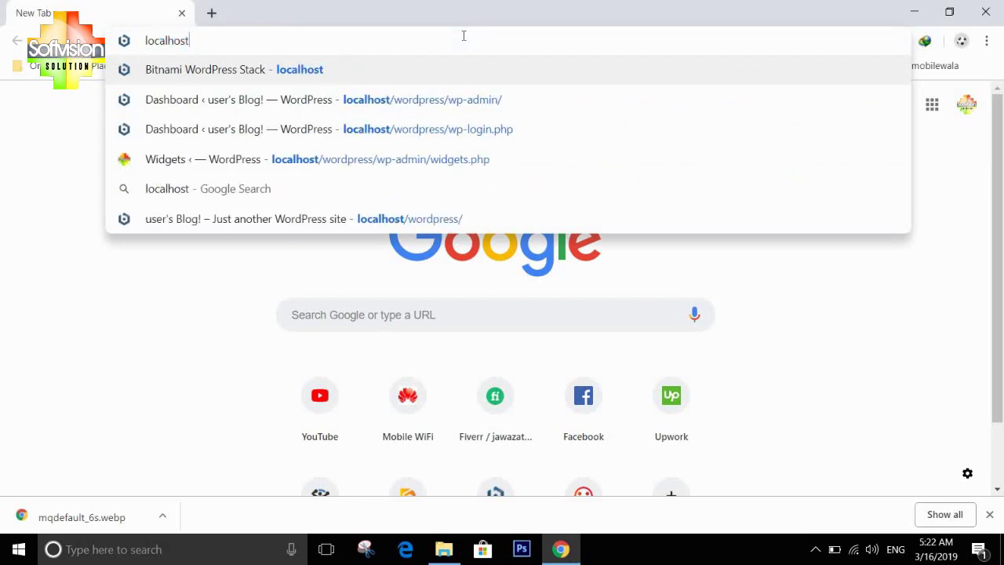
key("Return")
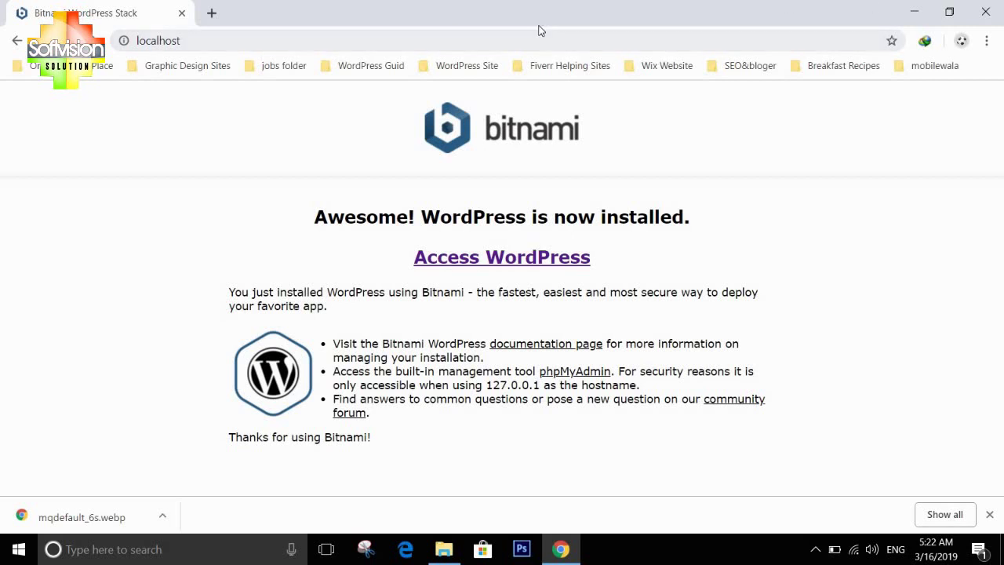
left_click(208, 16)
left_click(182, 14)
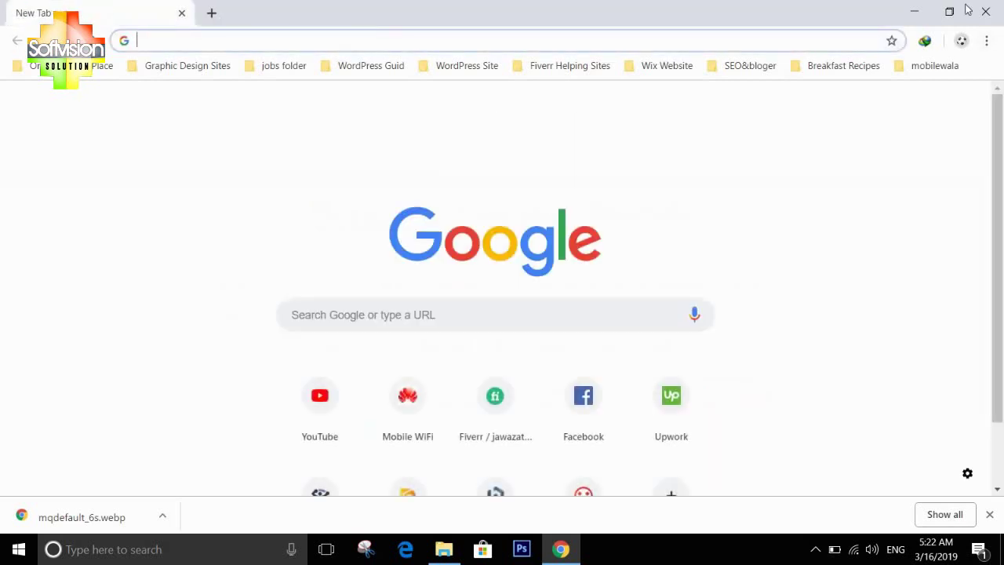
Switch to File Explorer and launch the manager-windows application from the wordpress-5.0.3-2 folder inside Bitnami on Local Disk (C:)
left_click(913, 11)
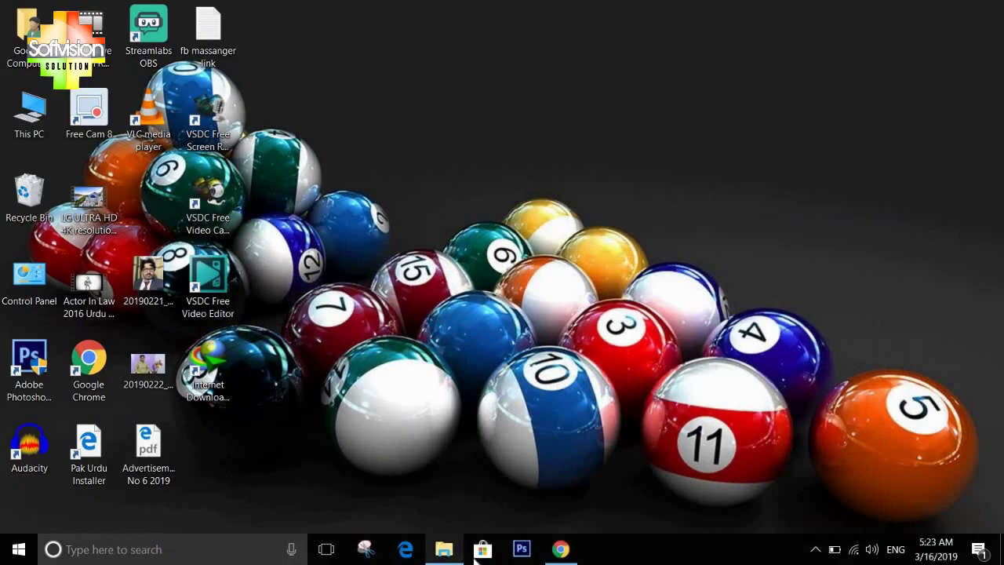
left_click(444, 549)
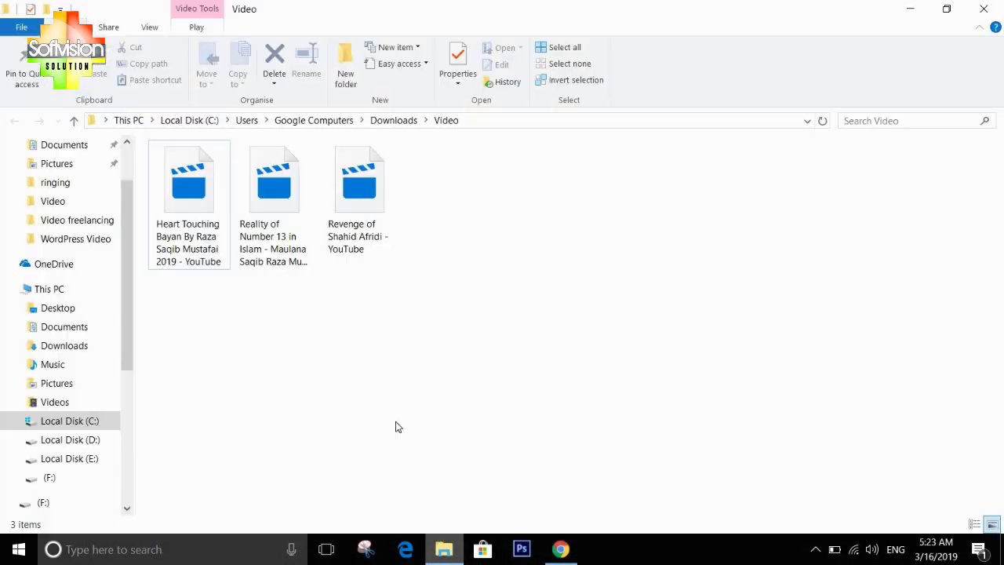
left_click(84, 418)
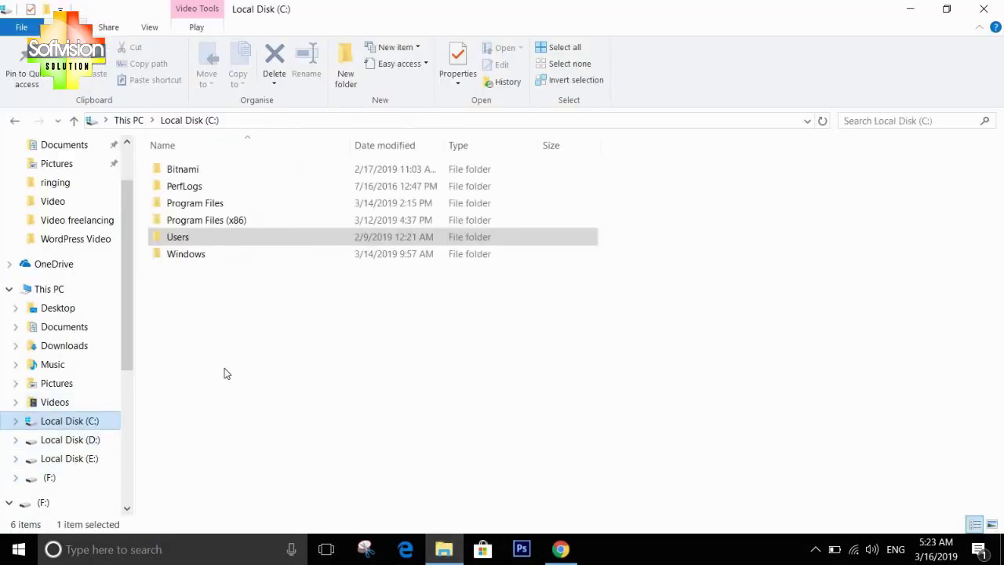
left_click(185, 168)
double_click(185, 169)
double_click(185, 169)
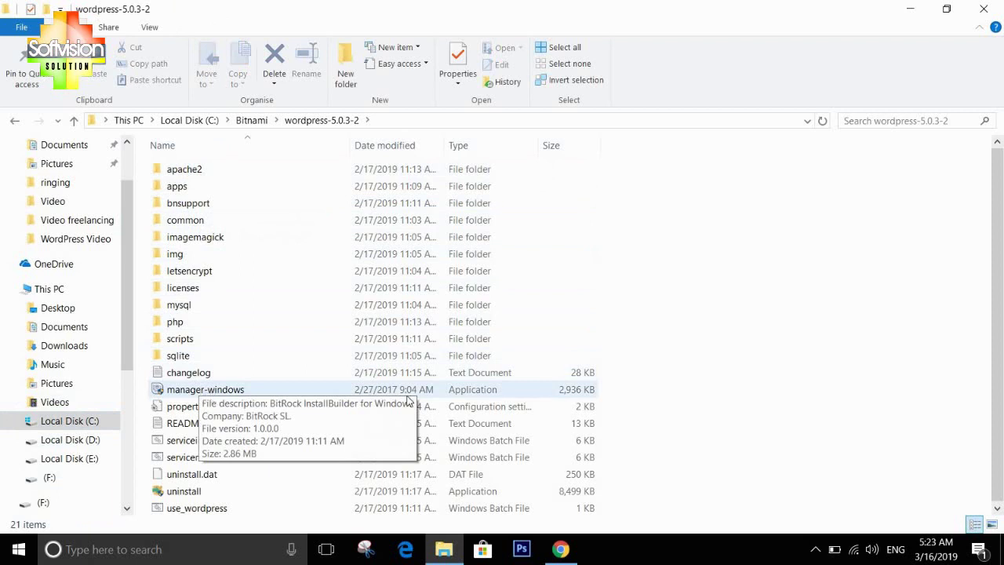
left_click(209, 390)
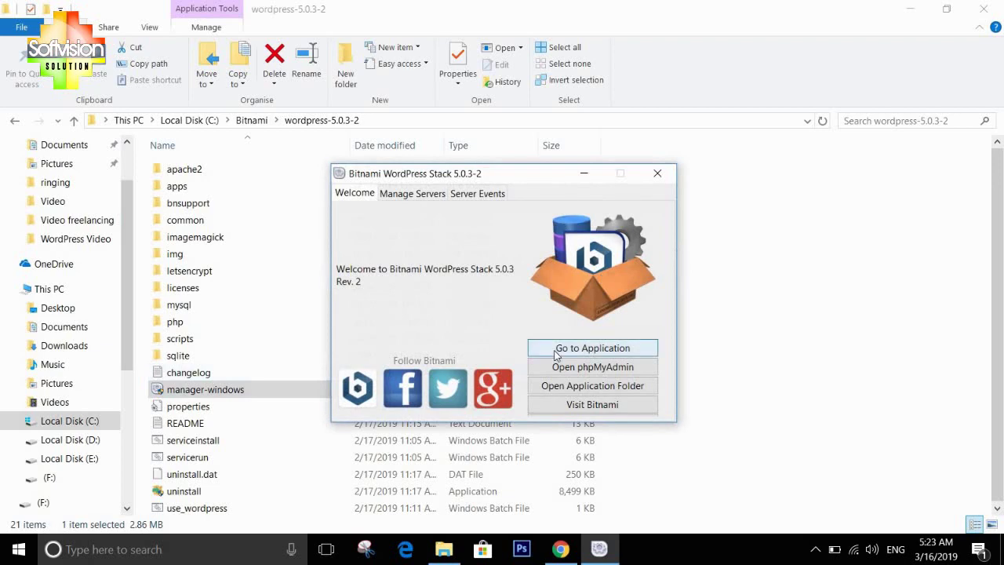
View the WordPress application page from the Bitnami manager, and close that page, the manager and the file window
left_click(583, 351)
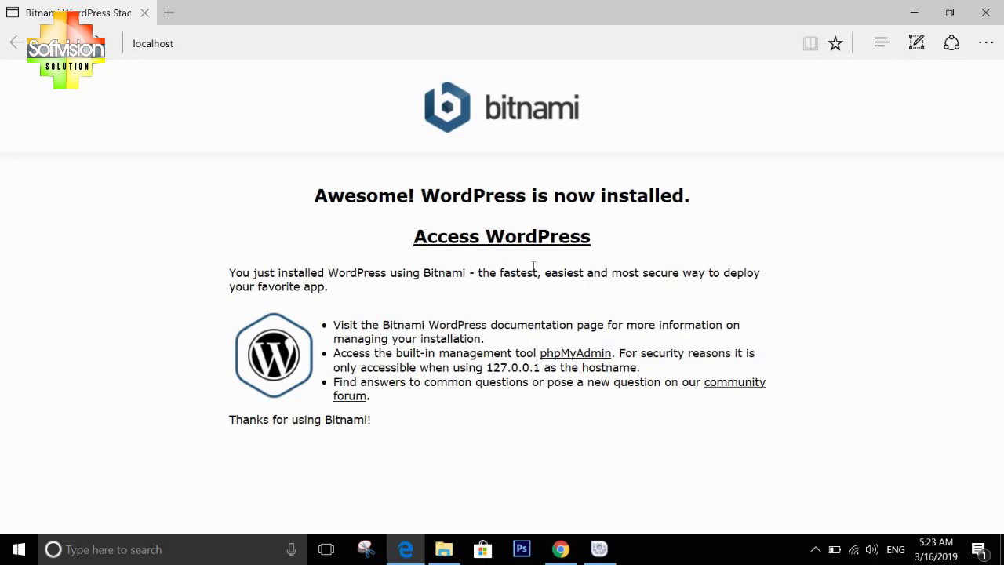
left_click(995, 12)
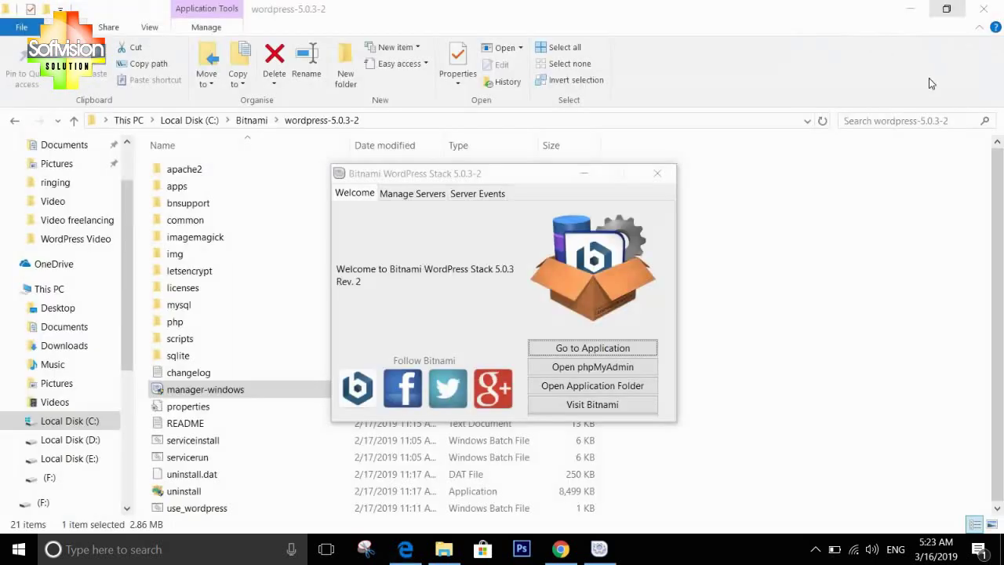
left_click(659, 173)
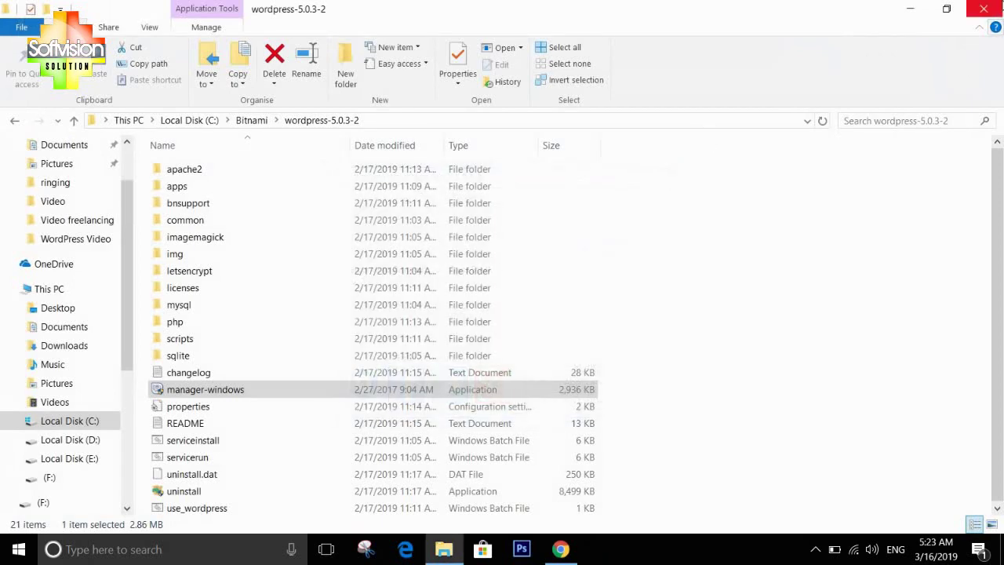
left_click(986, 6)
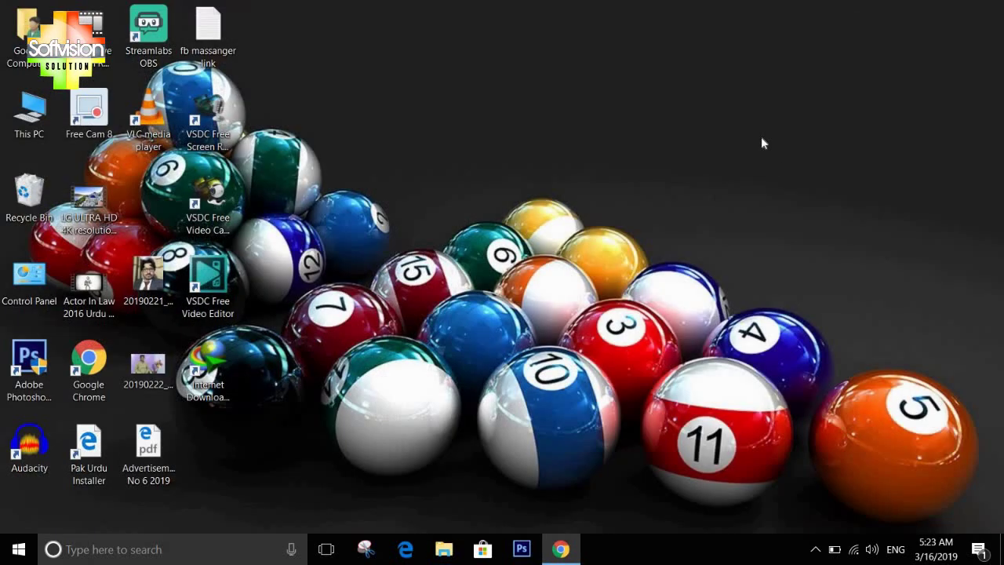
Switch back to Chrome and load the Bitnami WordPress page at localhost
left_click(560, 549)
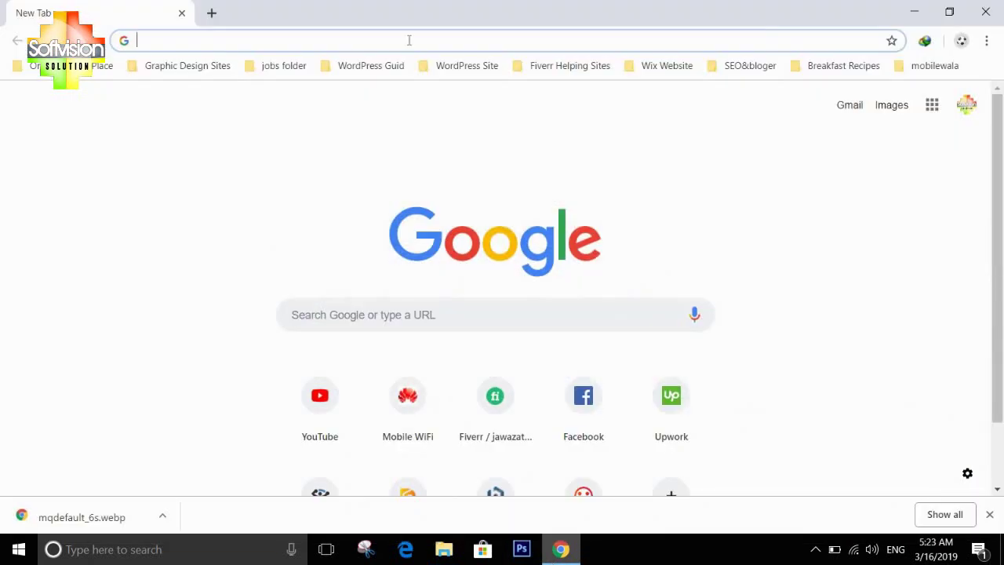
left_click(303, 41)
type("localh")
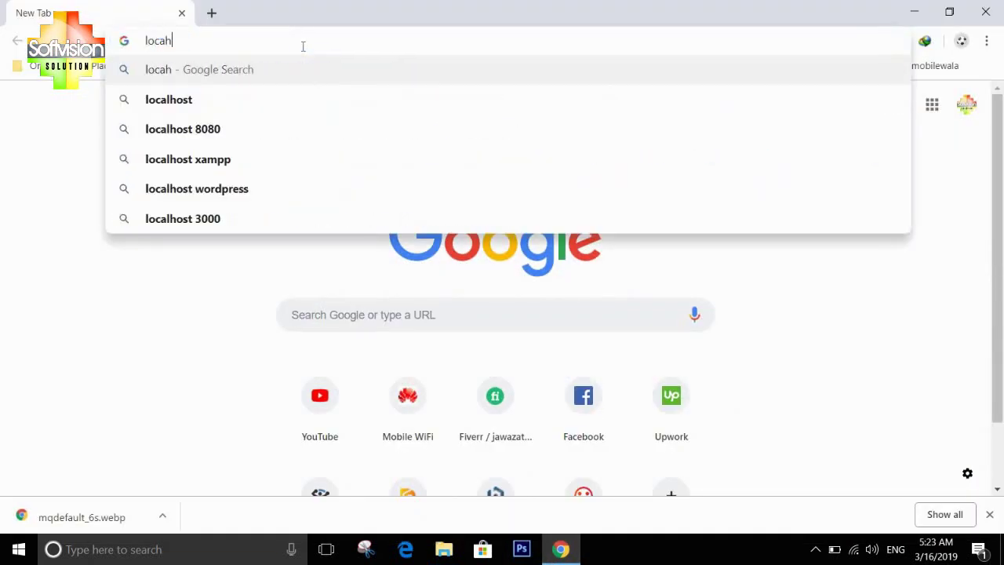
type("o")
key("BackSpace")
key("BackSpace")
key("BackSpace")
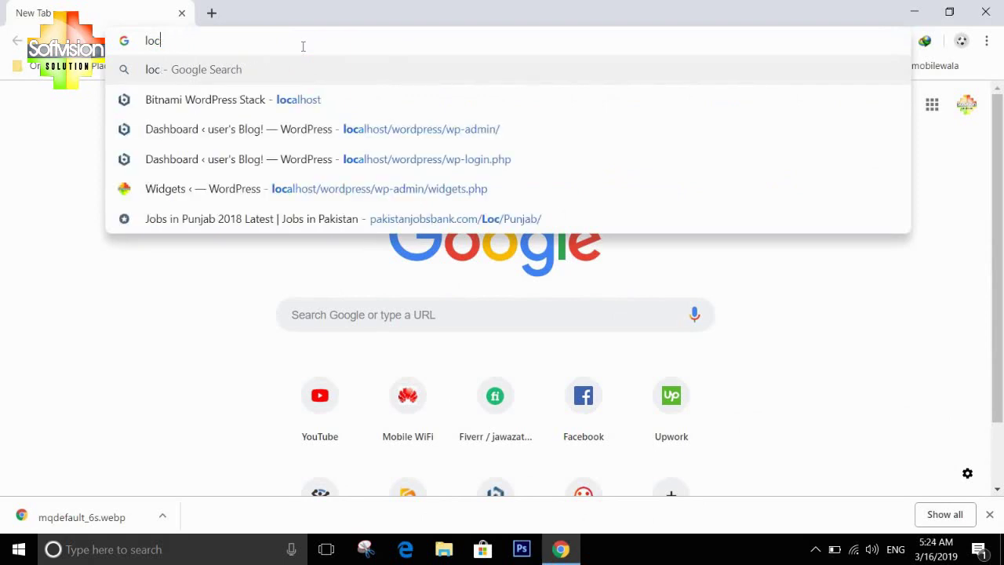
type("alhost")
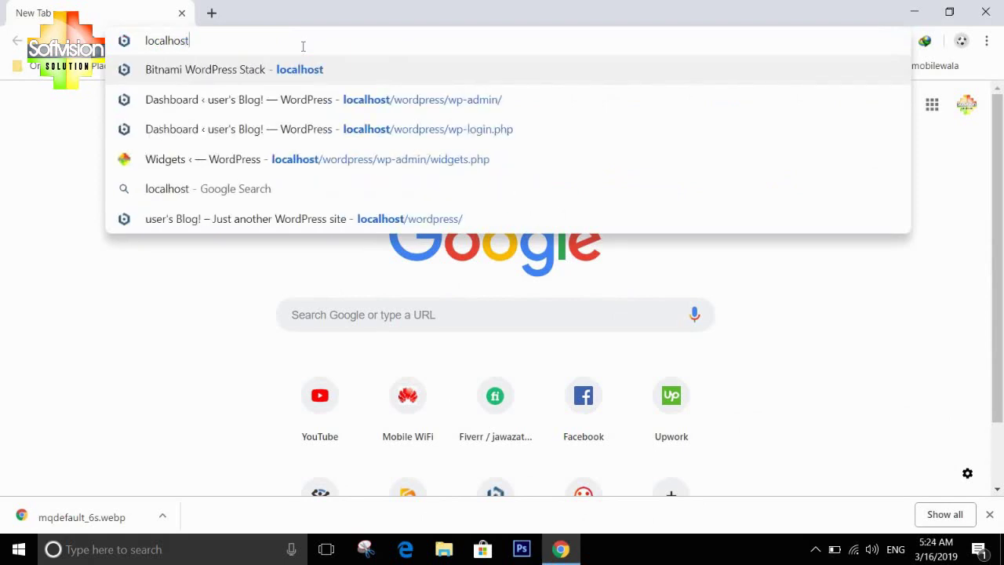
key("Return")
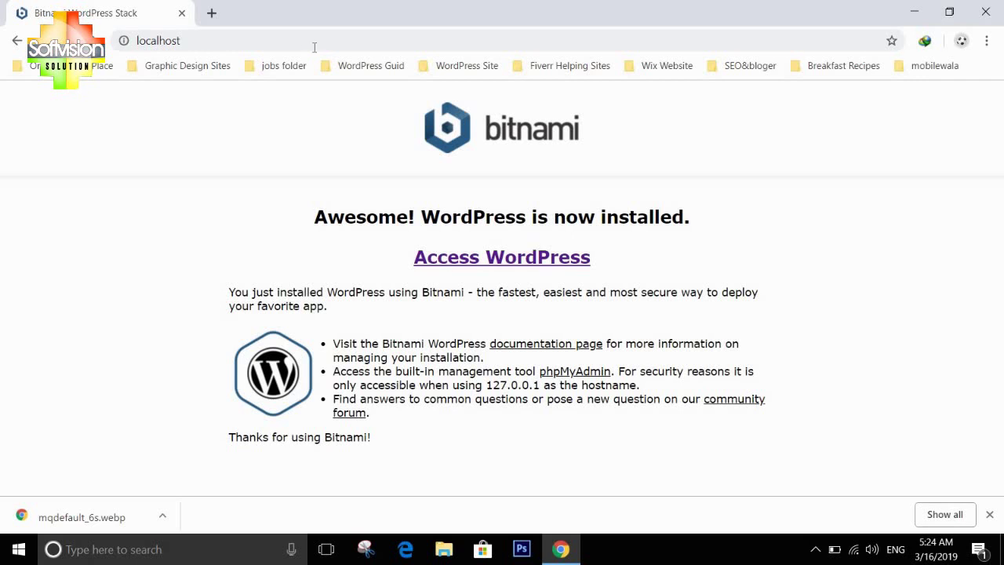
Access the local WordPress site and examine the blog's front page from the header down to the footer links
left_click(527, 268)
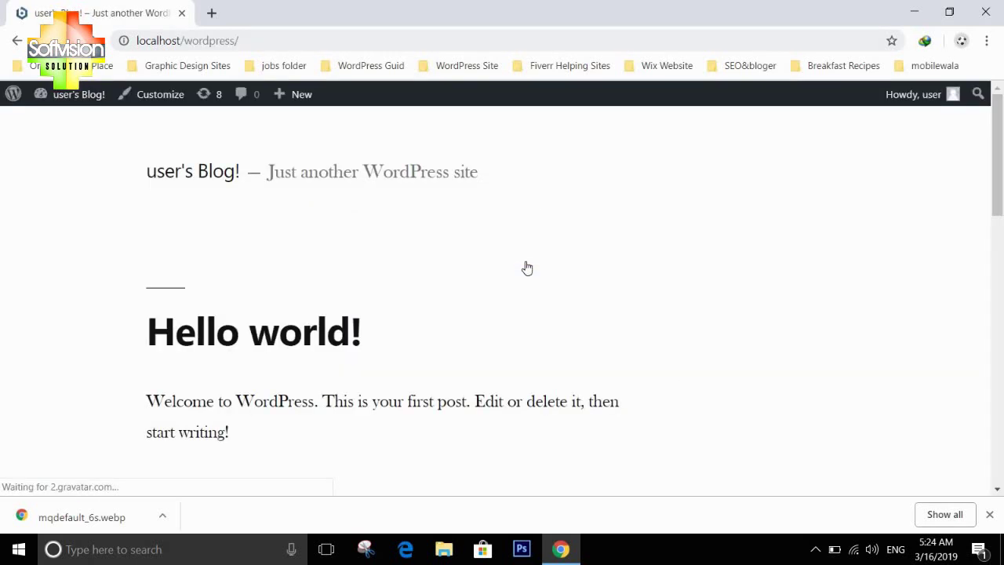
scroll(527, 264, "down", 10)
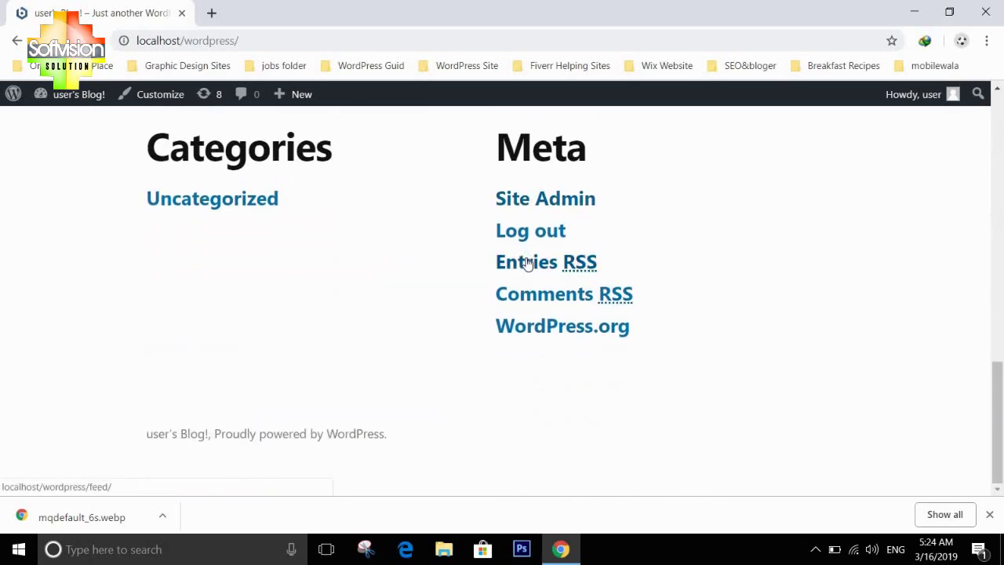
scroll(525, 263, "up", 10)
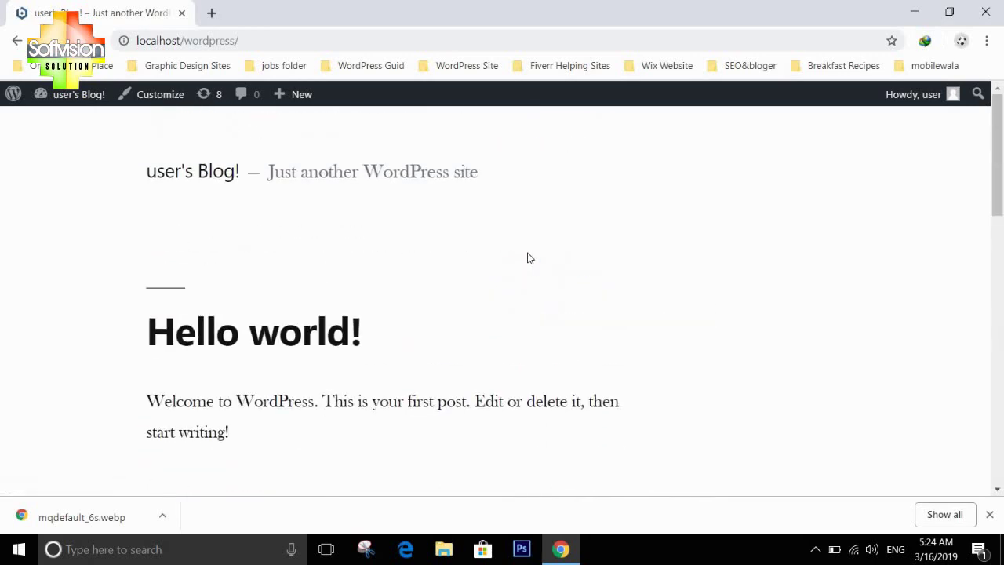
scroll(527, 258, "down", 10)
scroll(528, 254, "up", 10)
scroll(528, 251, "down", 1)
scroll(528, 251, "up", 1)
scroll(527, 252, "down", 1)
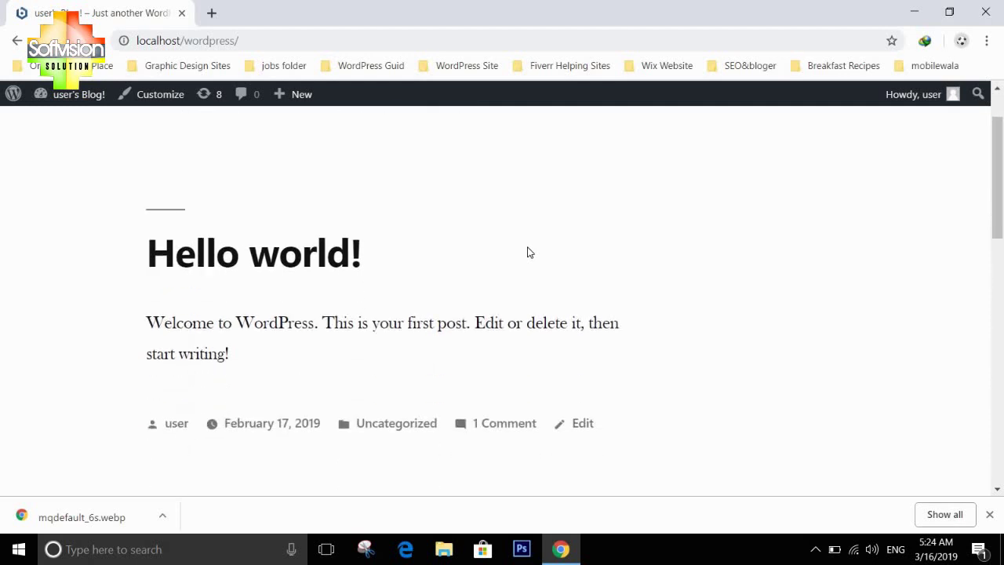
scroll(528, 252, "up", 1)
Open the WordPress admin dashboard through the Site Admin link in the blog's Meta section
scroll(529, 251, "down", 15)
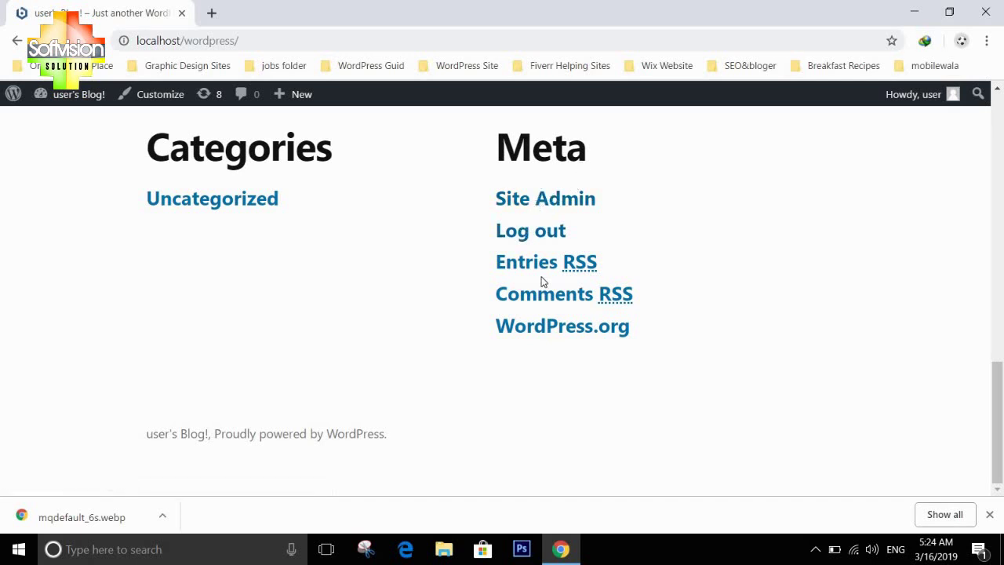
left_click(563, 202)
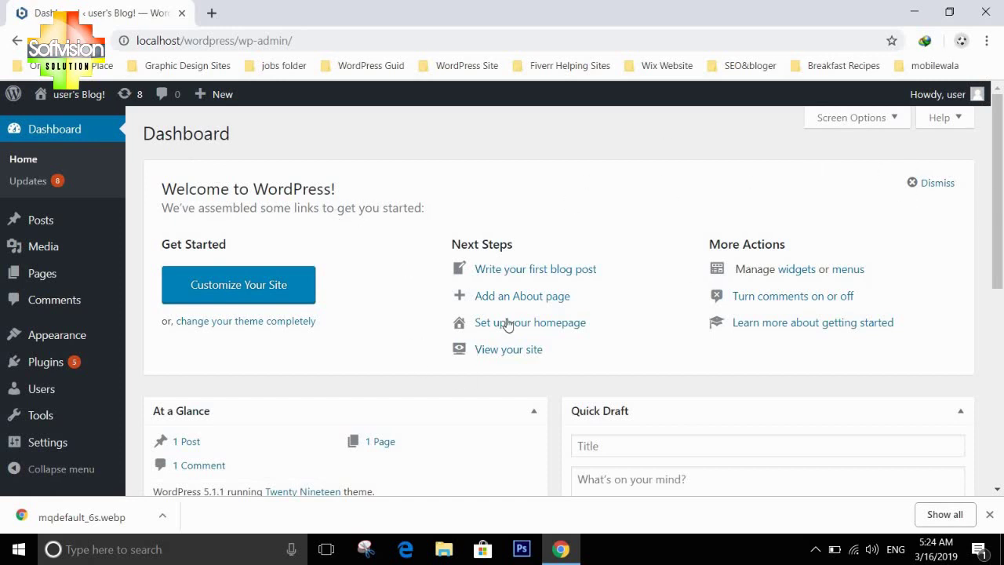
mouse_move(967, 98)
left_click(914, 11)
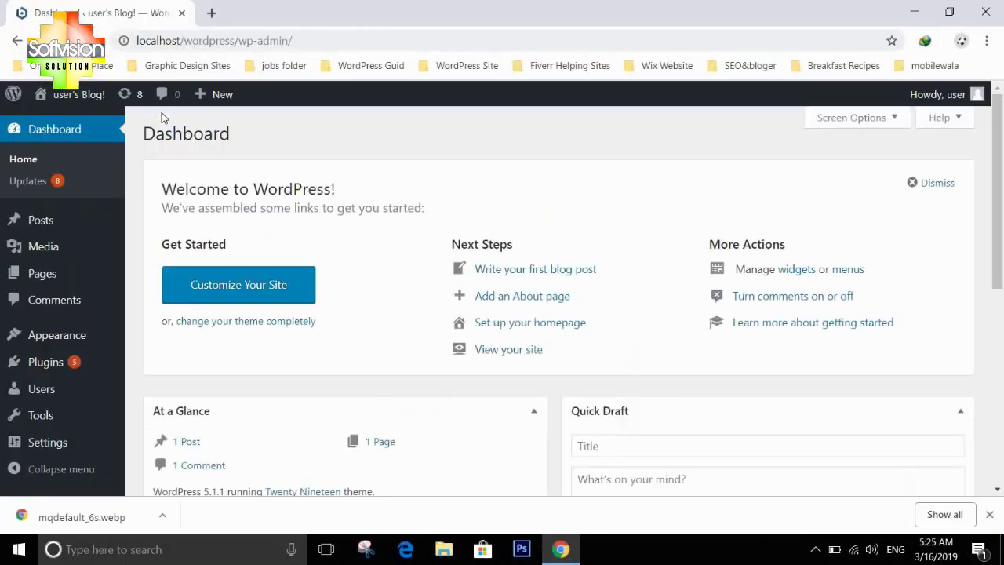
left_click(560, 549)
Open the live blog in a separate tab with the dashboard's Visit Site link and look over its front page
mouse_move(86, 100)
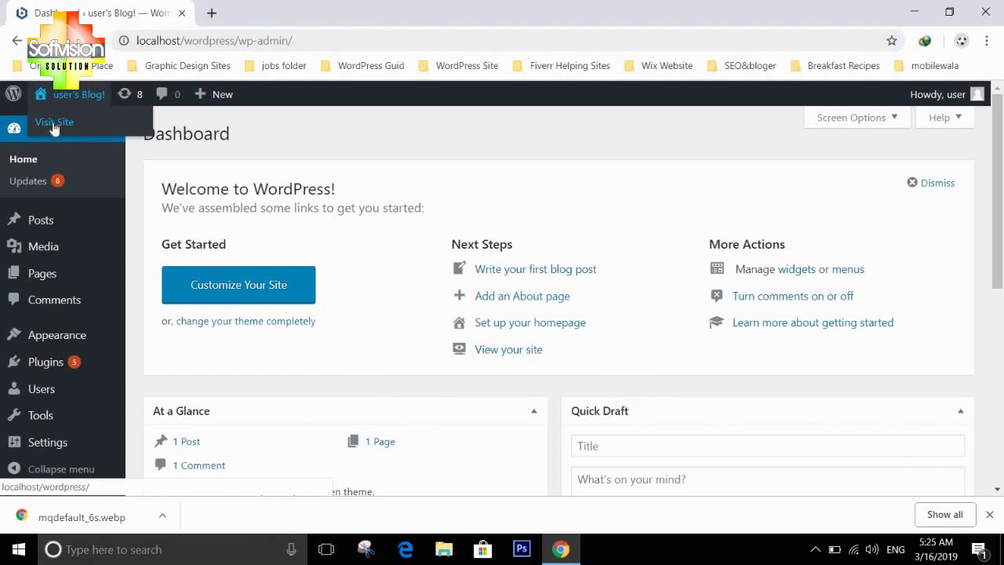
right_click(53, 121)
left_click(78, 134)
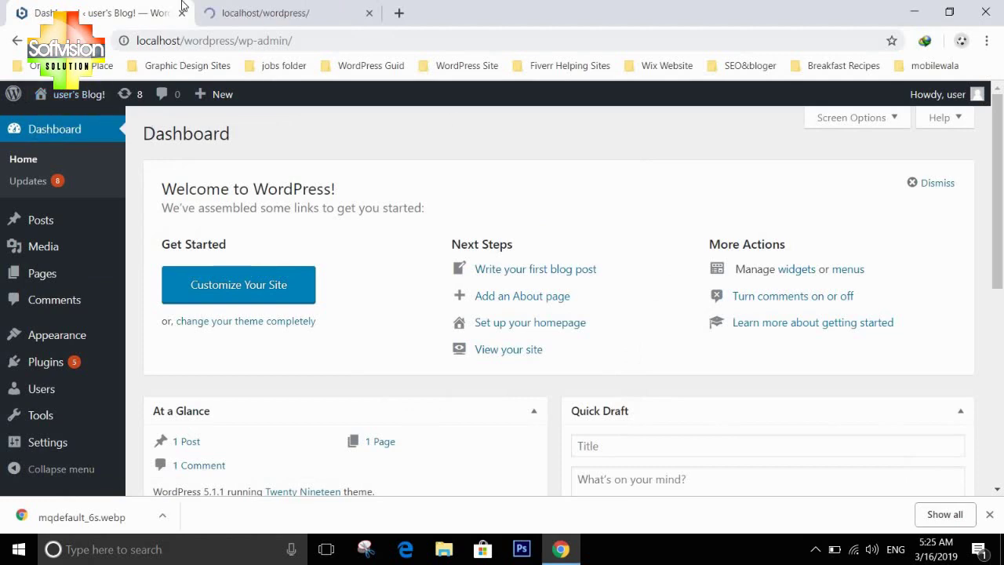
left_click(225, 8)
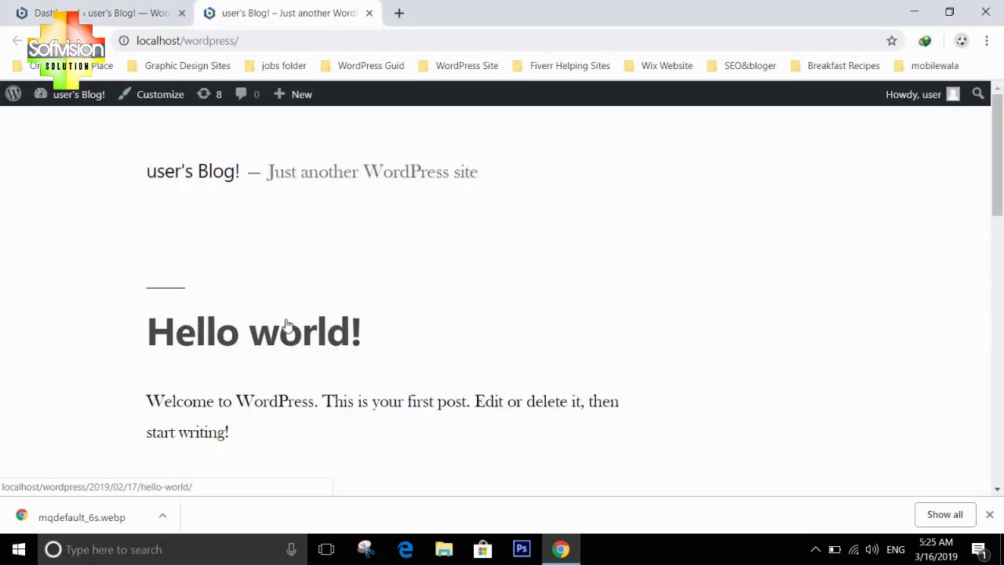
scroll(213, 316, "down", 10)
scroll(214, 316, "up", 10)
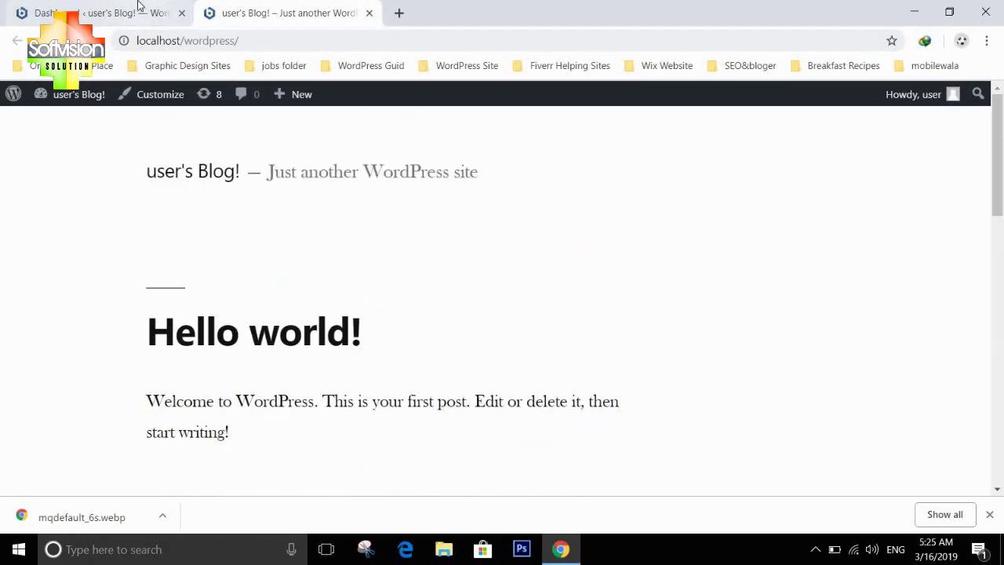
Return to the dashboard and examine the admin navigation, including the options under Posts and Media
left_click(185, 21)
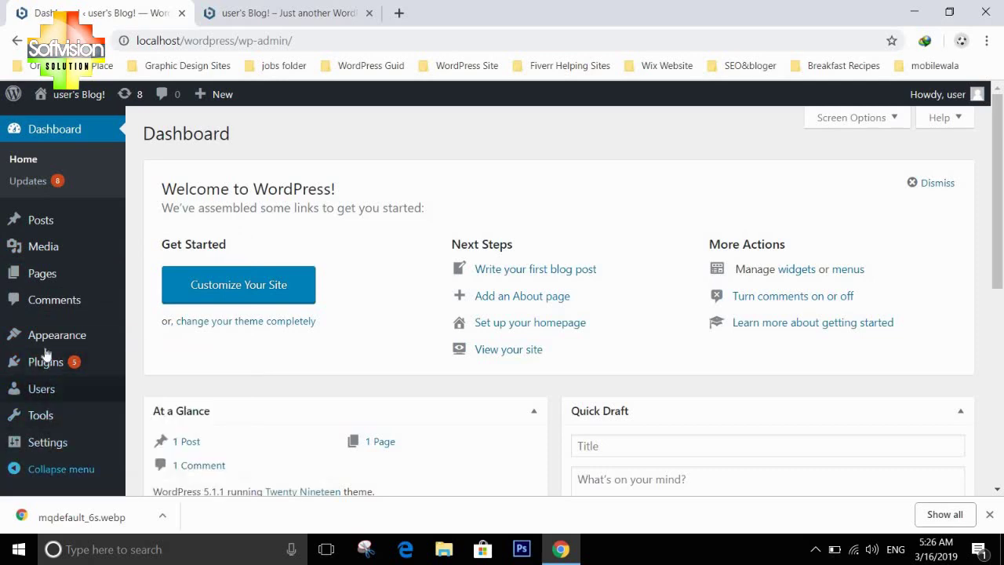
scroll(45, 352, "down", 1)
scroll(46, 352, "down", 5)
scroll(45, 348, "up", 7)
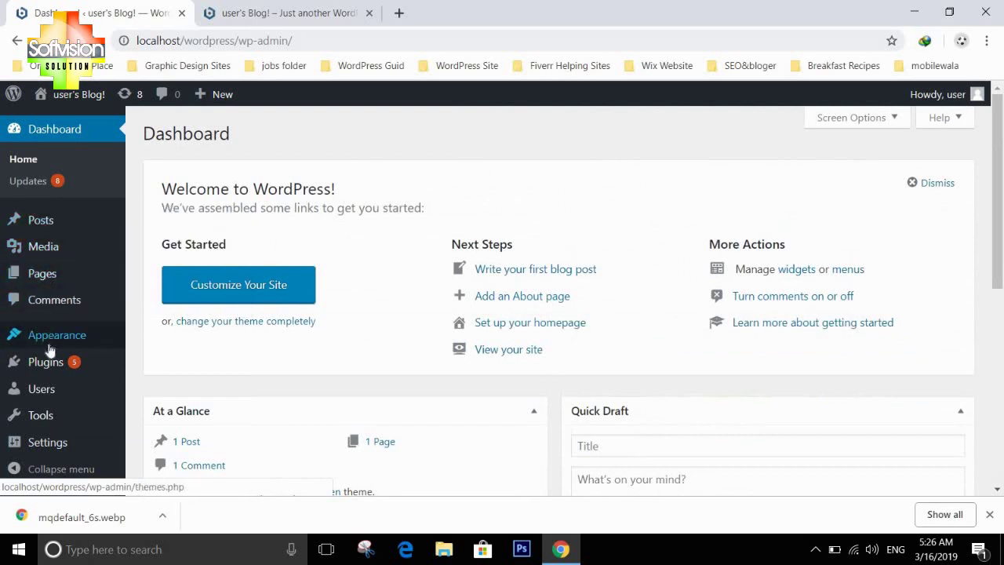
mouse_move(54, 360)
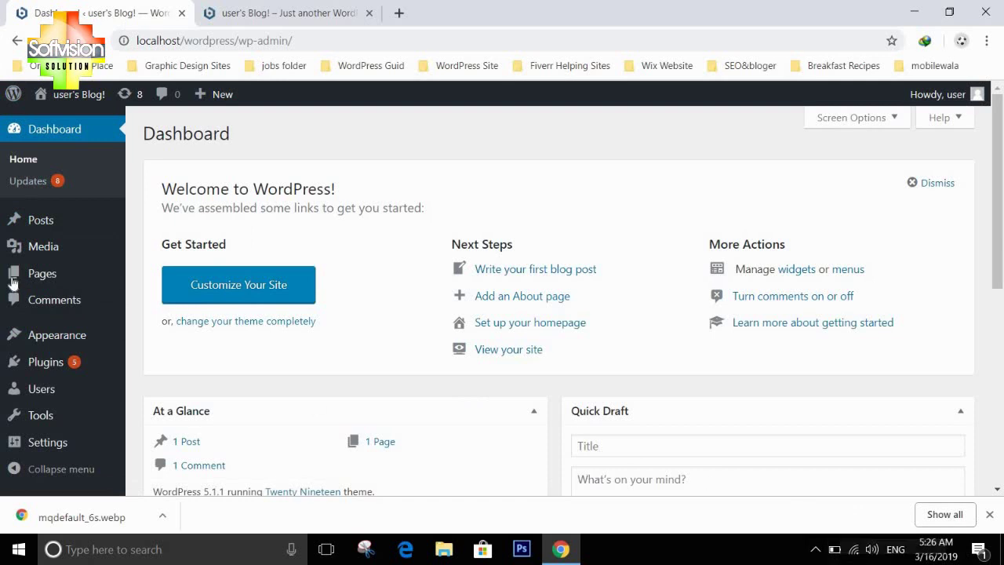
mouse_move(46, 221)
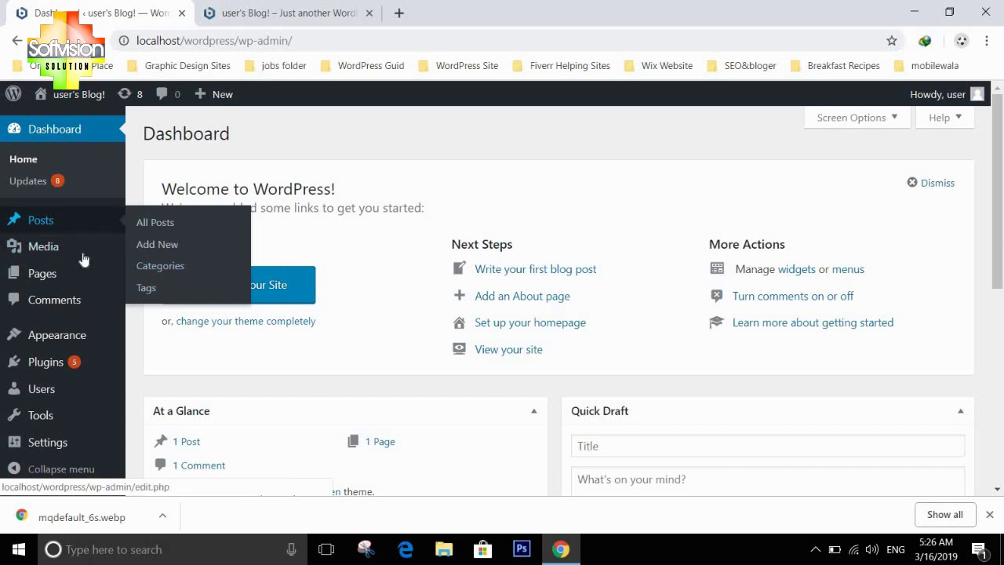
mouse_move(84, 259)
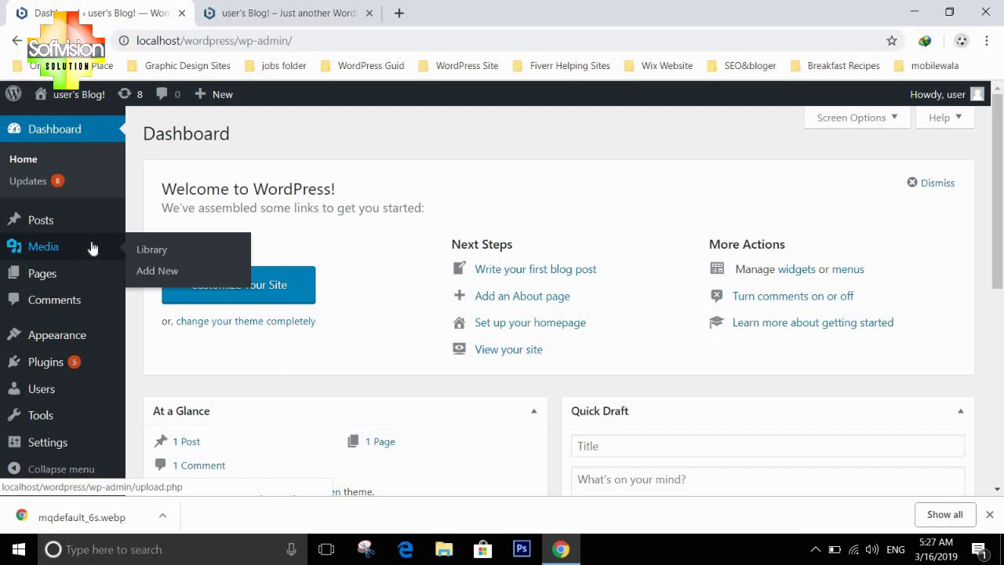
Look up the Punjab Public Service Commission website in a separate tab, examine its navigation menu as an example, and close that tab
left_click(398, 13)
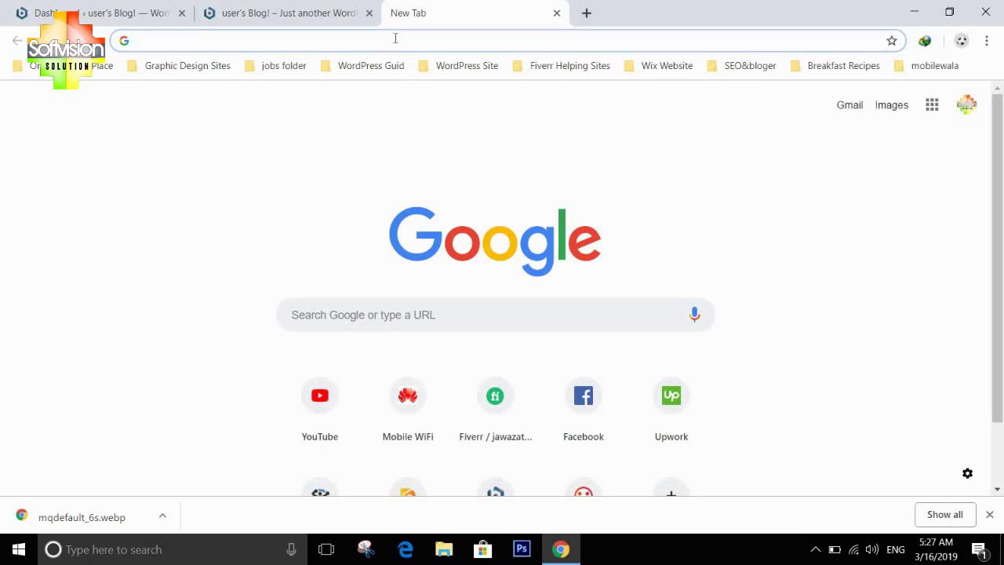
type("pps")
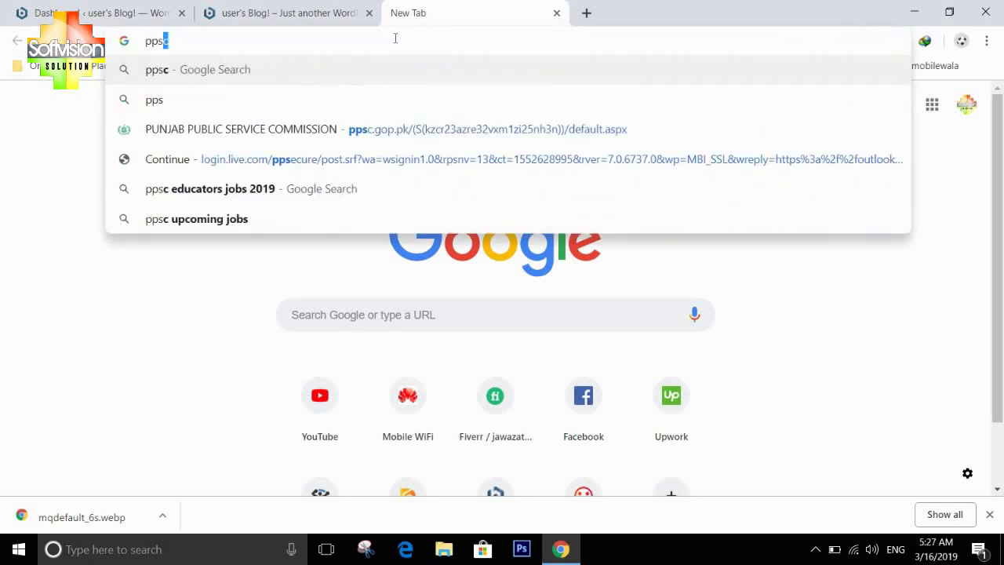
key("Down")
key("Down")
key("Return")
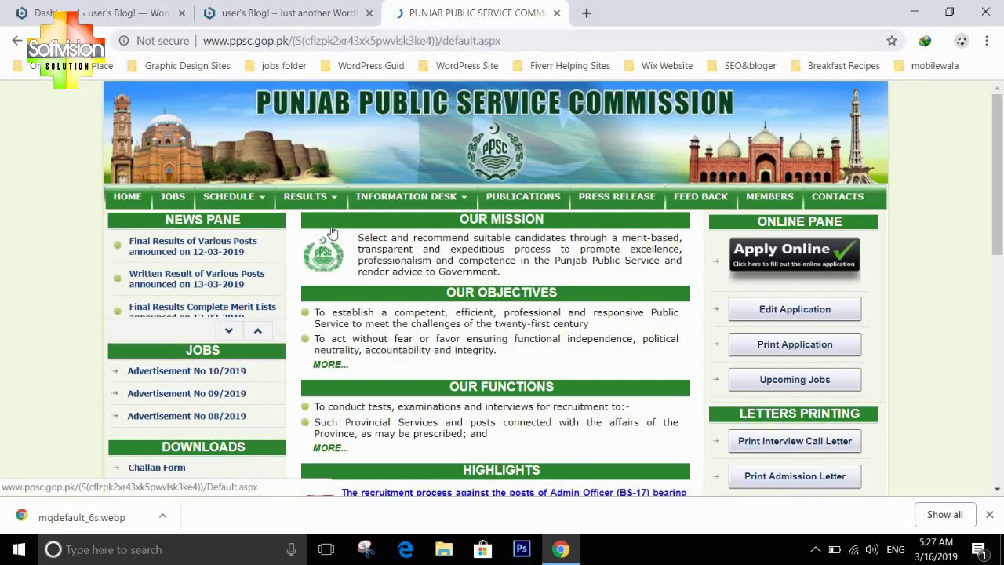
mouse_move(302, 206)
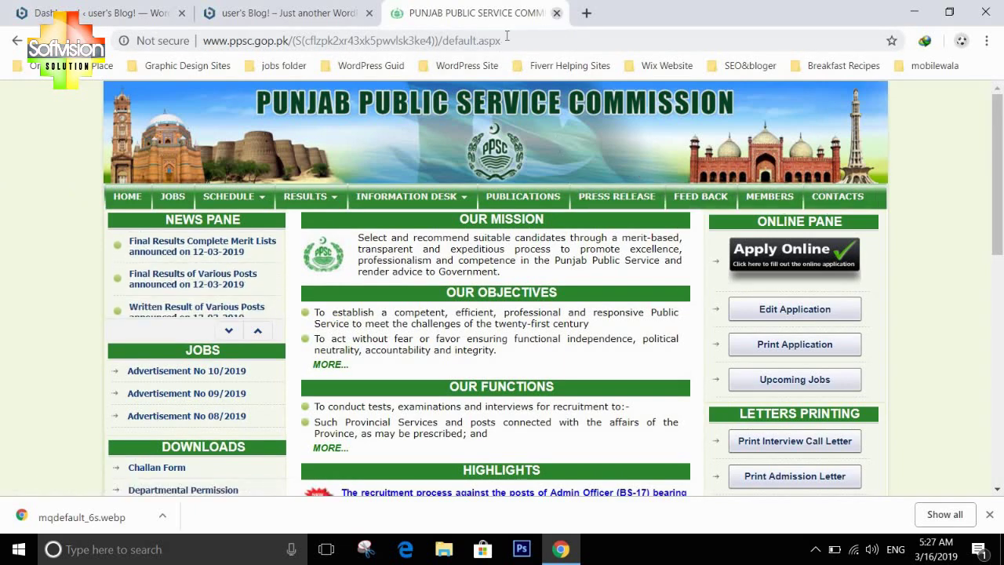
key("ctrl+w")
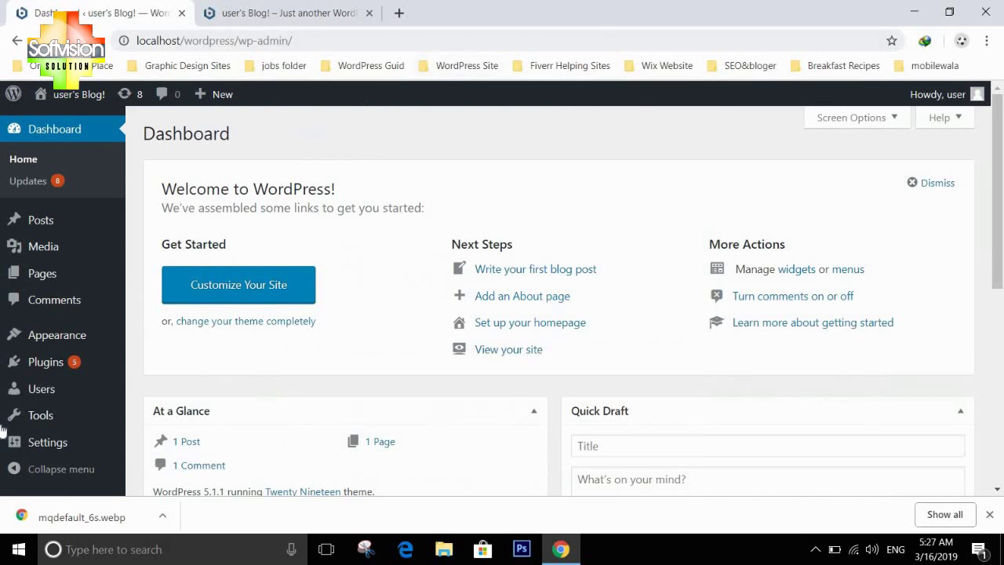
Examine the remaining admin navigation entries from Pages and Comments through Appearance, Plugins, Users, Tools and Settings, including their submenu options
mouse_move(100, 281)
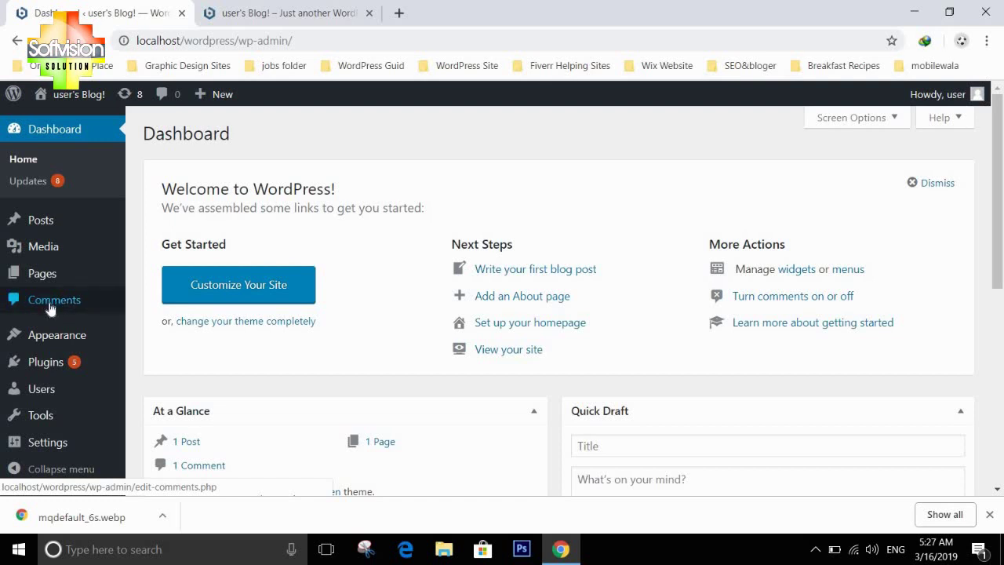
mouse_move(49, 332)
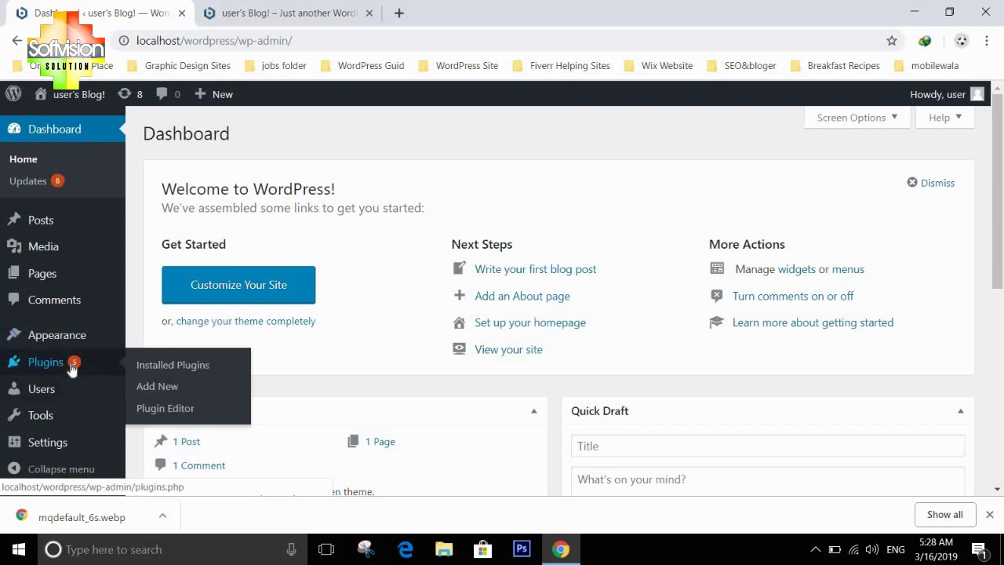
mouse_move(55, 365)
mouse_move(70, 395)
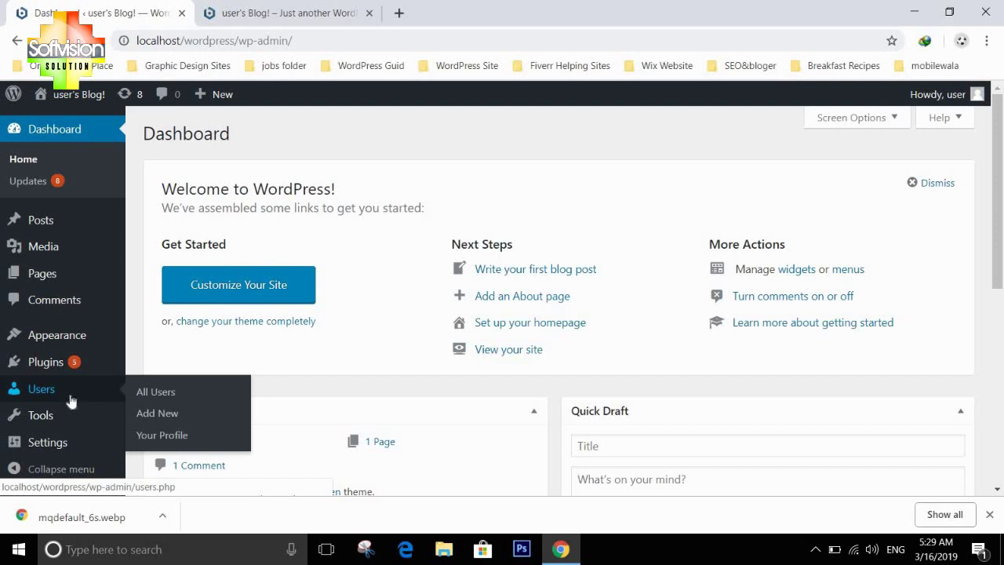
mouse_move(81, 417)
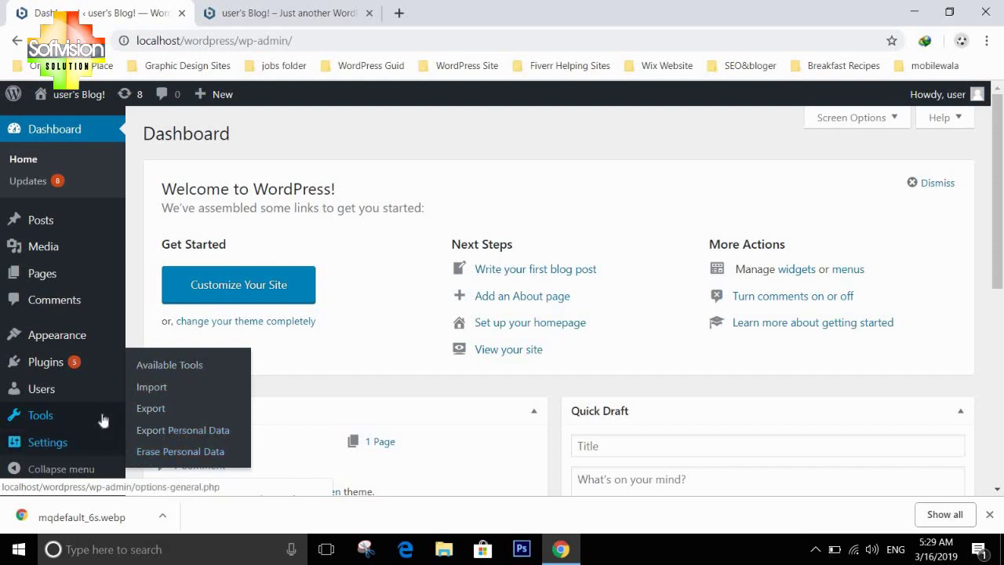
mouse_move(99, 444)
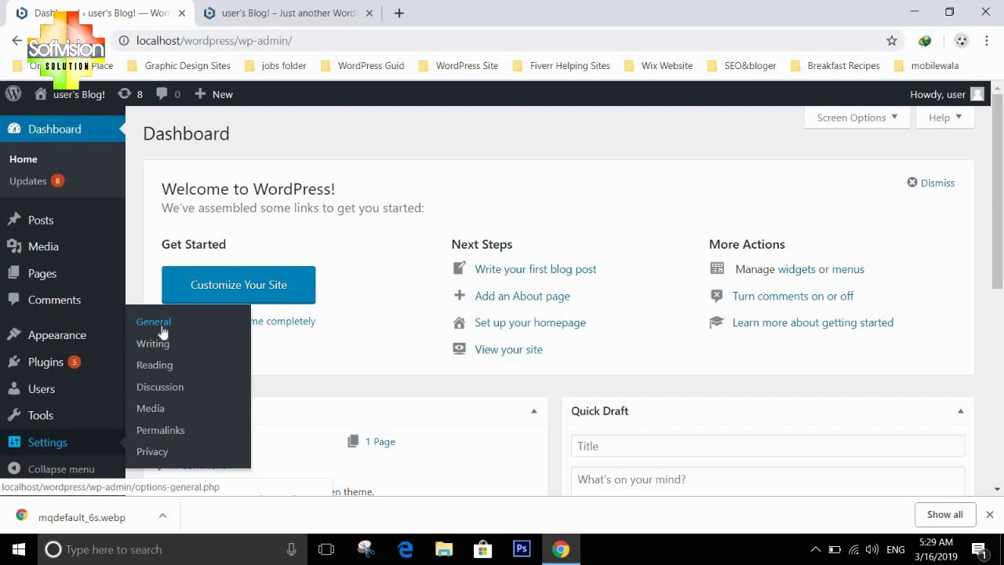
scroll(68, 483, "down", 1)
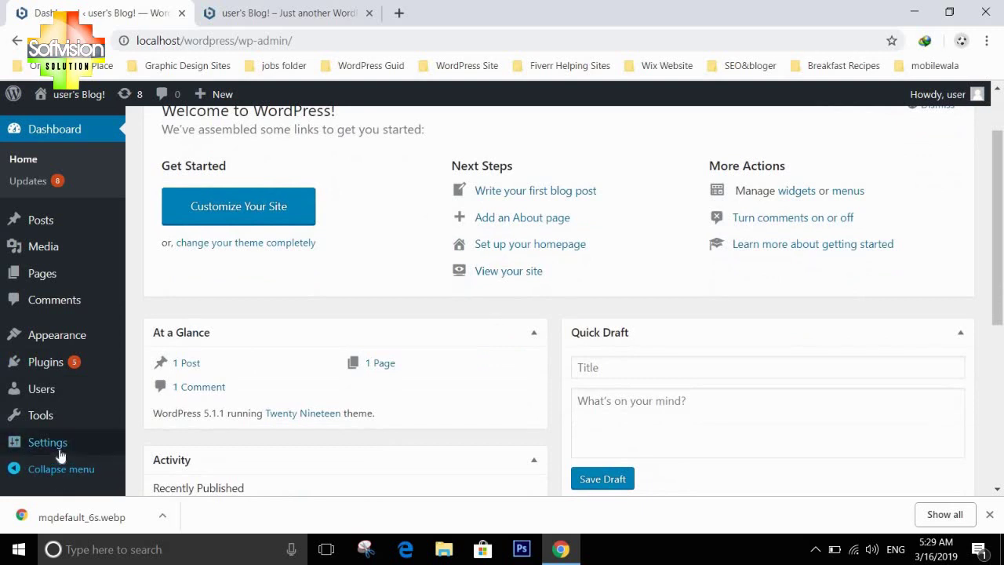
scroll(60, 455, "up", 1)
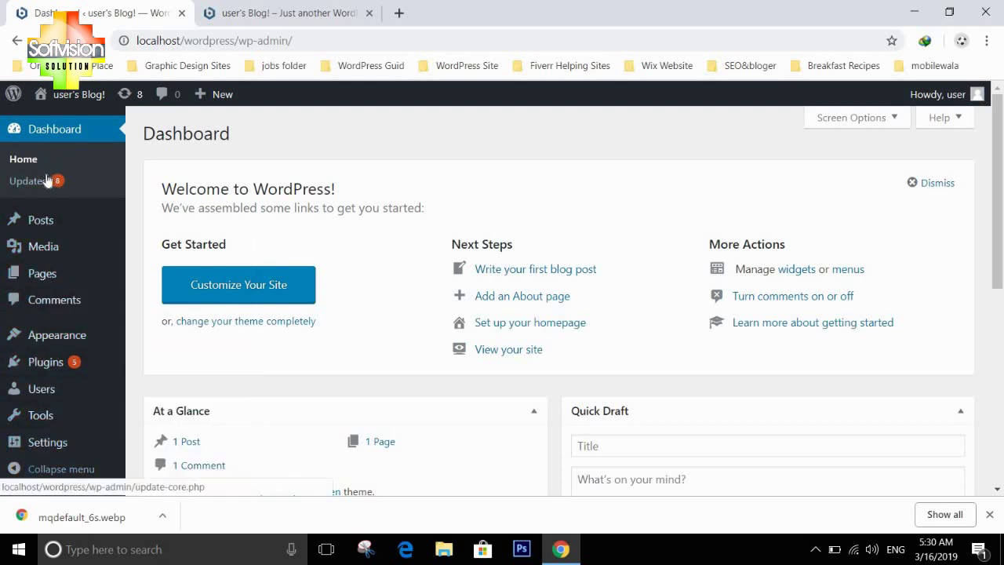
List all posts, check the "Hello world!" post on the live blog, and open that post for editing
mouse_move(41, 223)
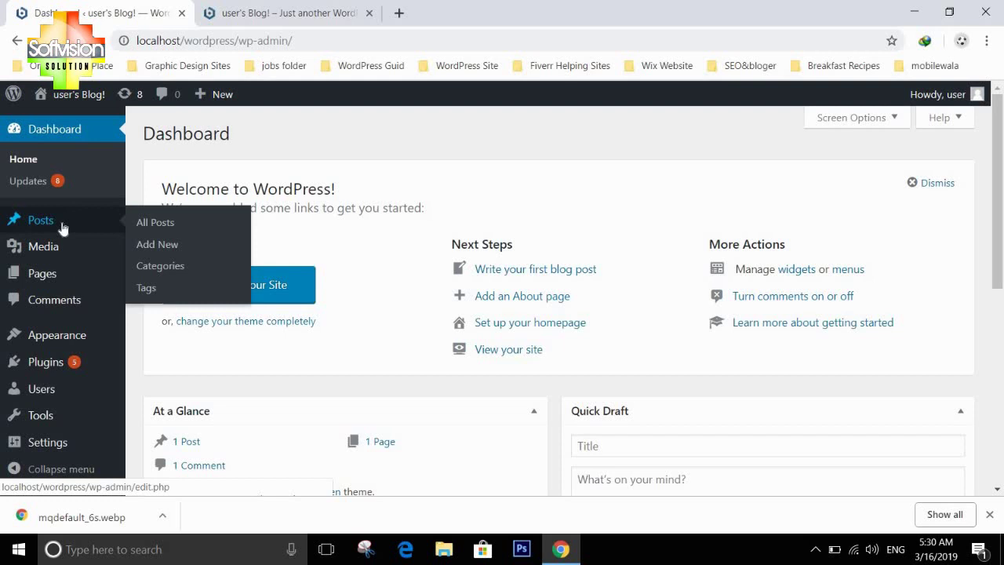
left_click(169, 225)
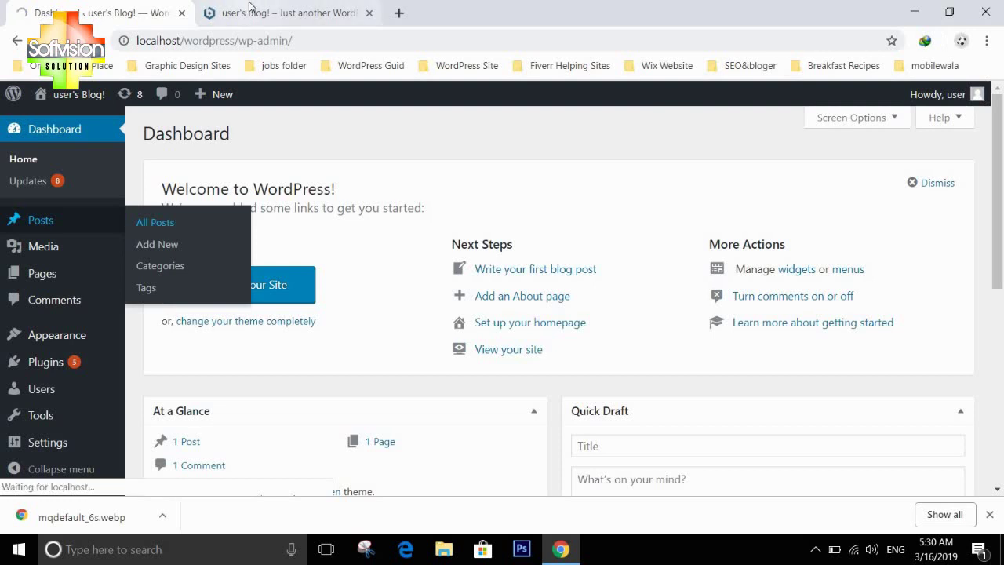
left_click(249, 11)
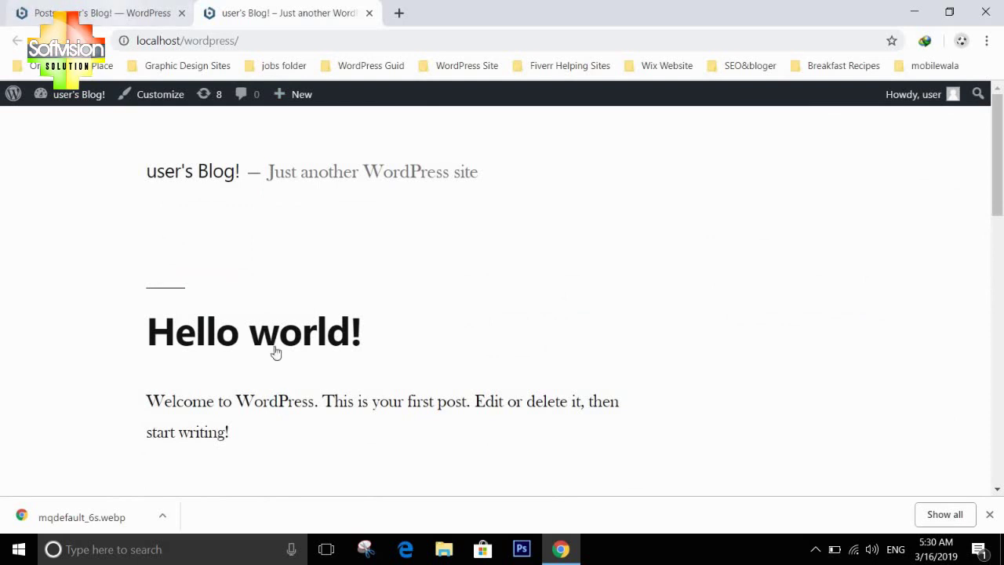
key("ctrl+Page_Up")
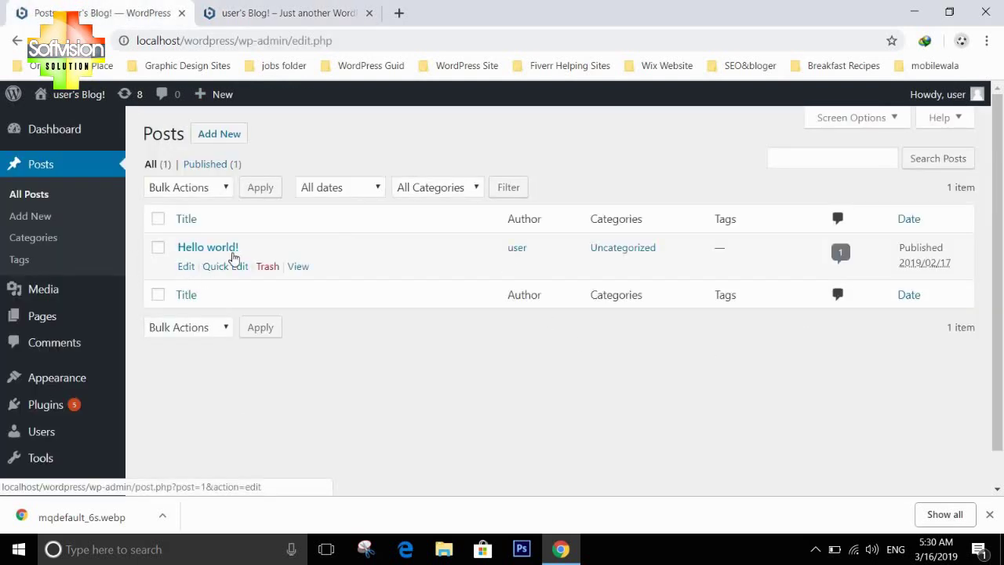
left_click(187, 267)
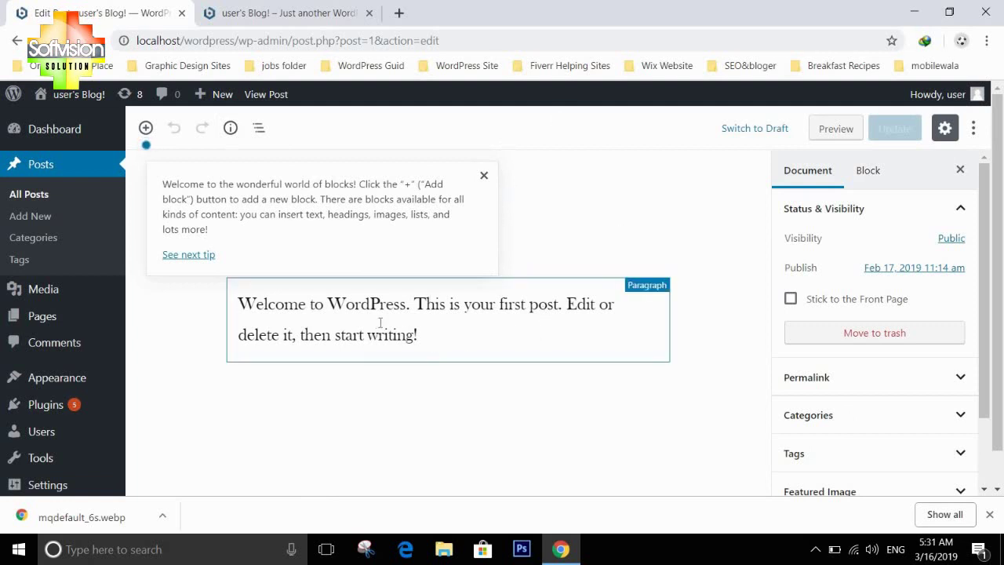
Replace the beginning of the post's paragraph, up to the word "then", with "Pakistan Zinda Bad"
left_click(506, 312)
key("Down")
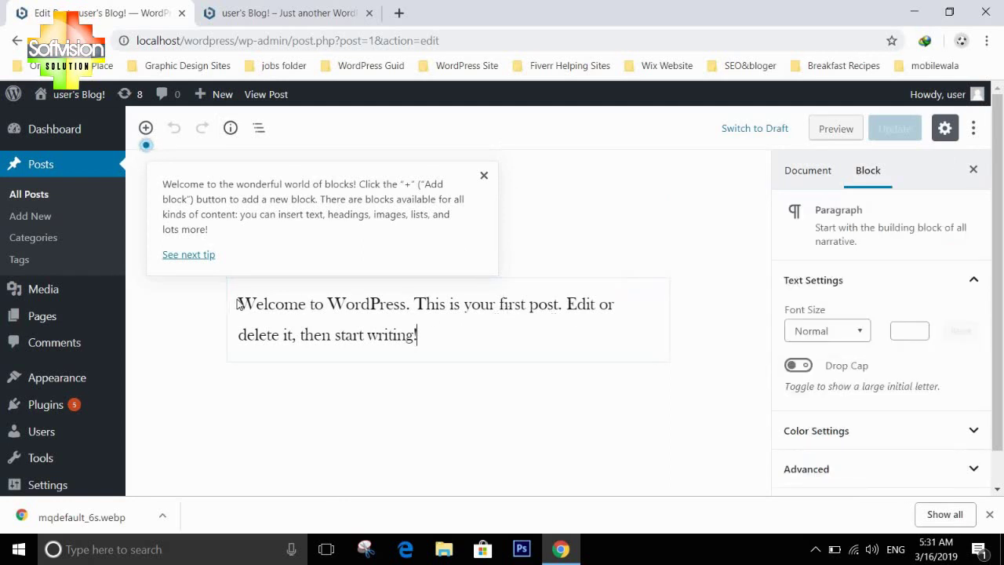
left_click(324, 304)
left_click_drag(424, 337, 388, 335)
left_click_drag(306, 335, 242, 303)
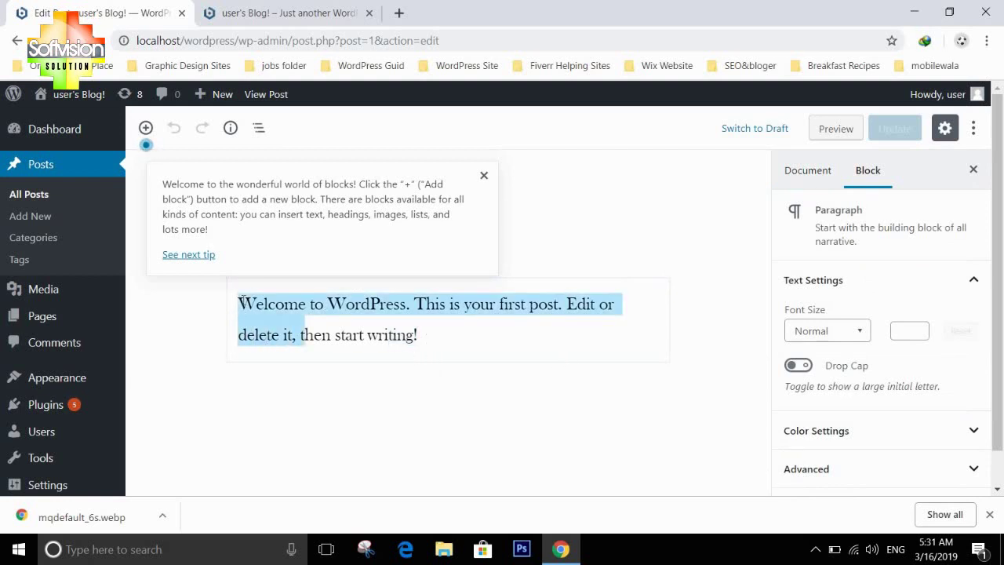
key("BackSpace")
type("T")
key("Delete")
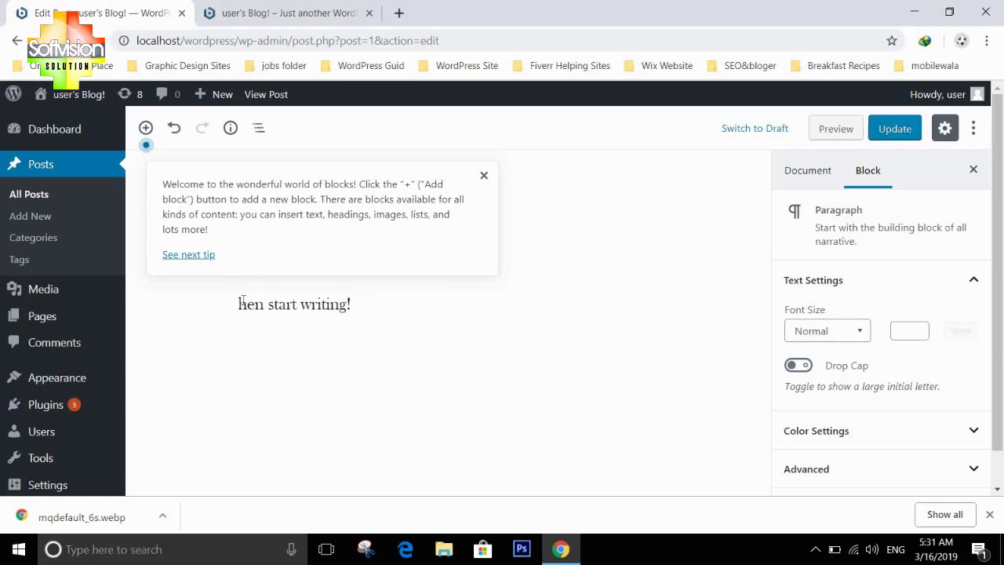
key("BackSpace")
type("Pakistan ")
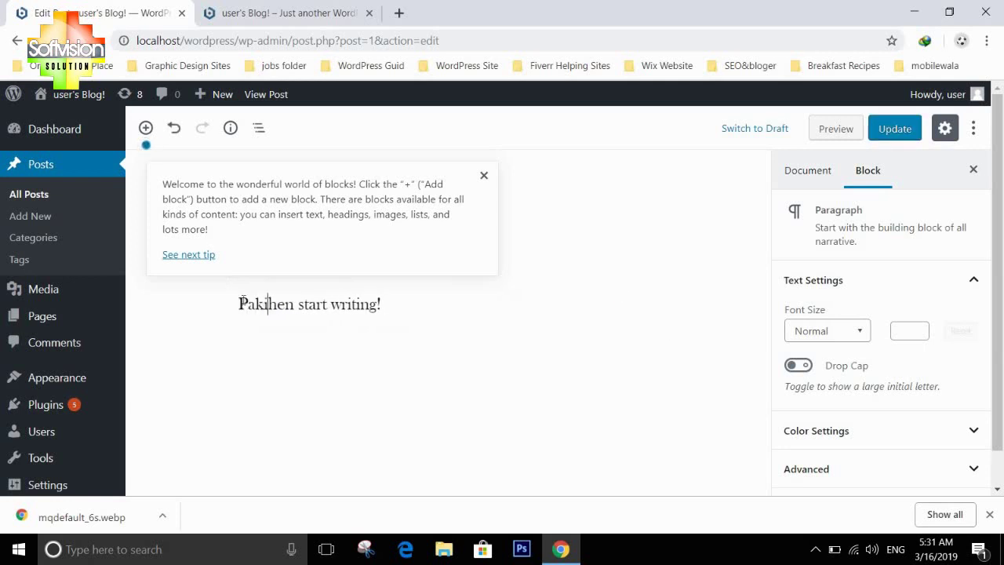
type("Zinda B")
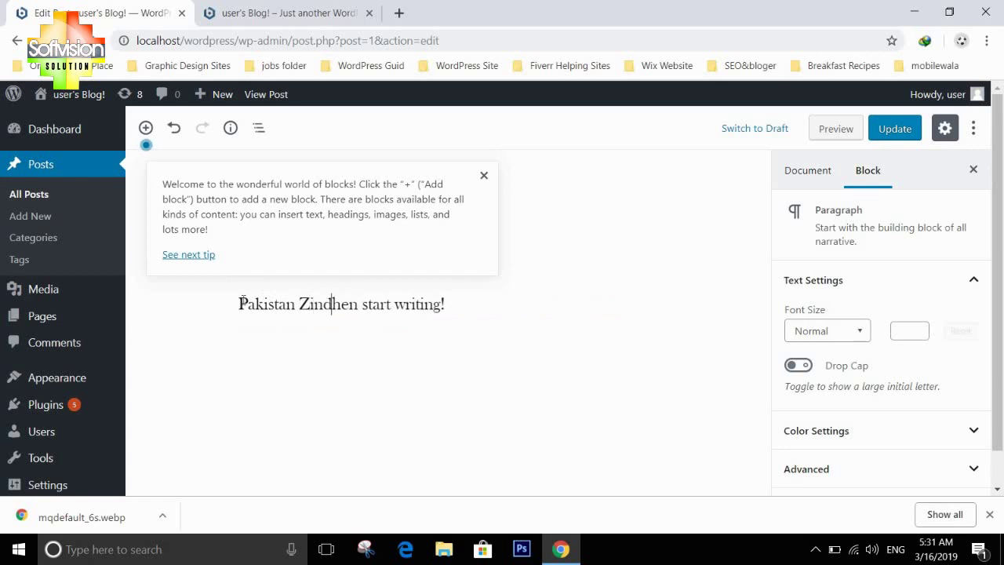
type("ad")
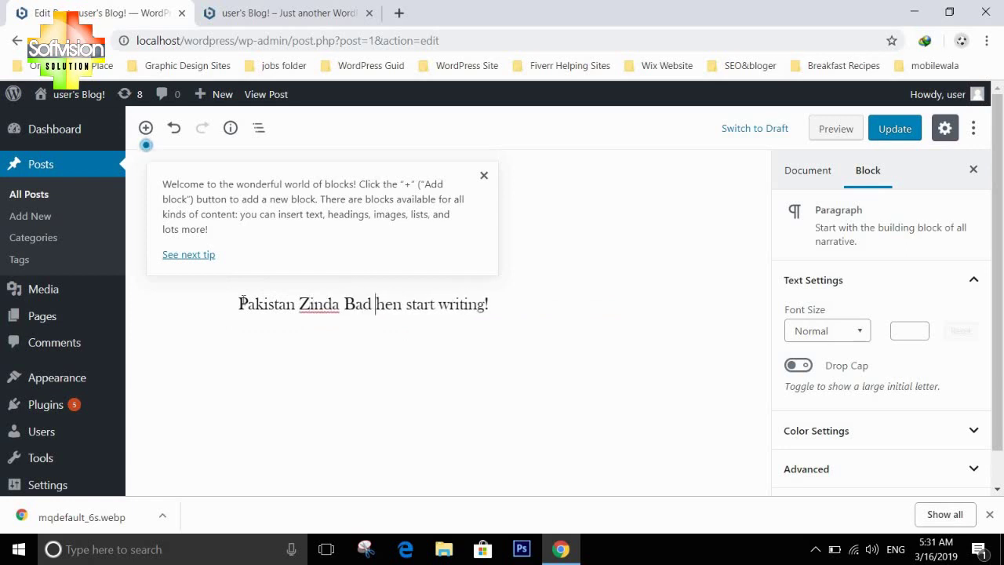
Remove the leftover "hen start writing!" from the paragraph and end "Pakistan Zinda Bad" with a period
key("Delete")
key("Delete")
key("Delete")
key("Delete")
key("Delete")
key("Delete")
key("Delete")
key("Delete")
key("Delete")
key("Delete")
key("Delete")
key("Delete")
key("Delete")
key("Delete")
key("Delete")
key("Delete")
key("Delete")
key("Delete")
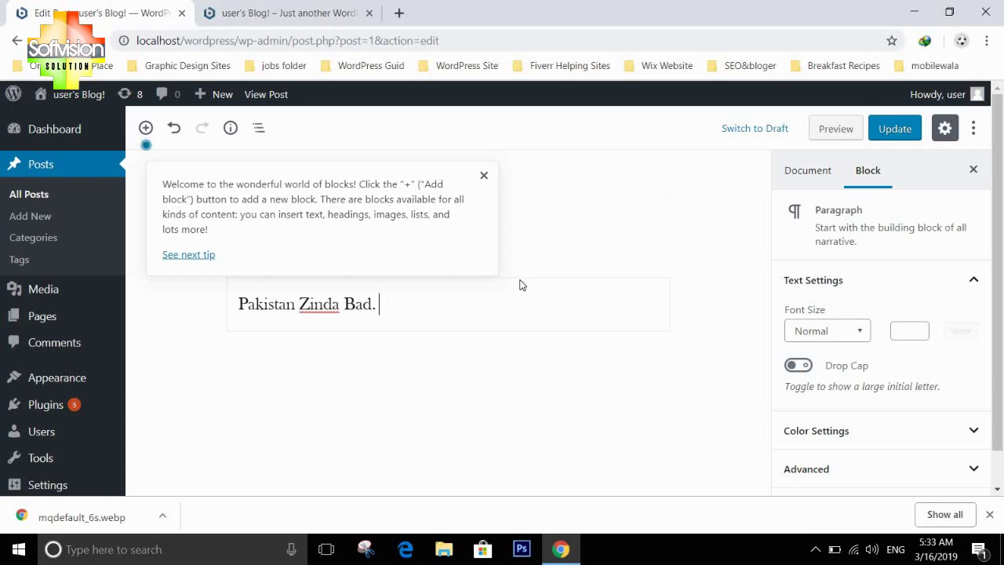
Dismiss the block editor's welcome tip and compare the post title with the one on the live blog's front page
left_click(484, 175)
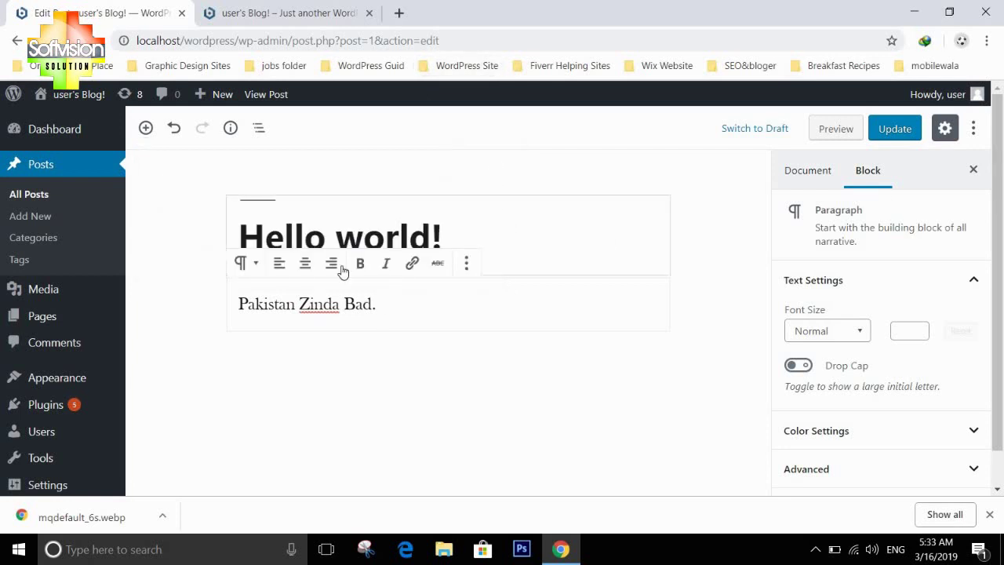
left_click(449, 244)
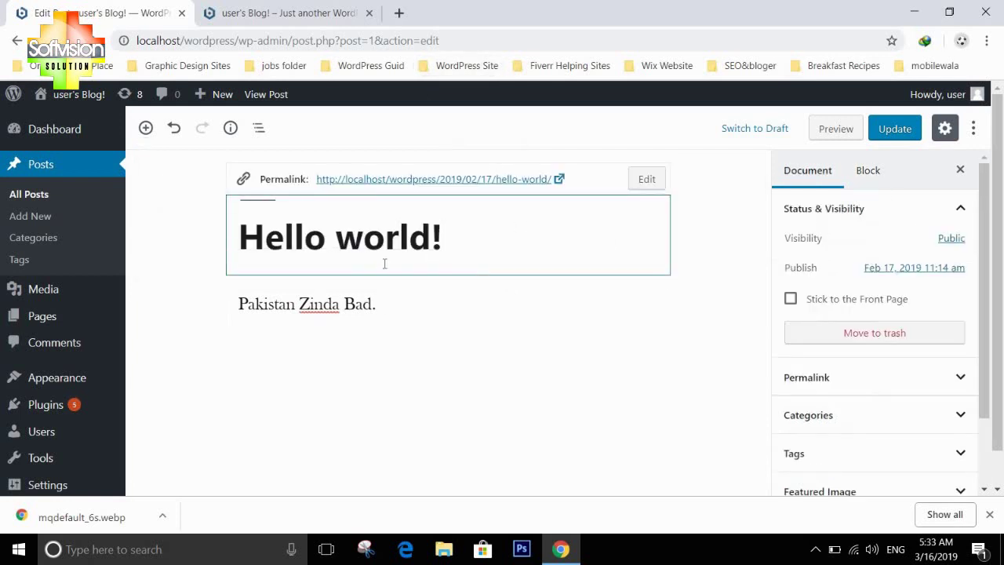
left_click(332, 12)
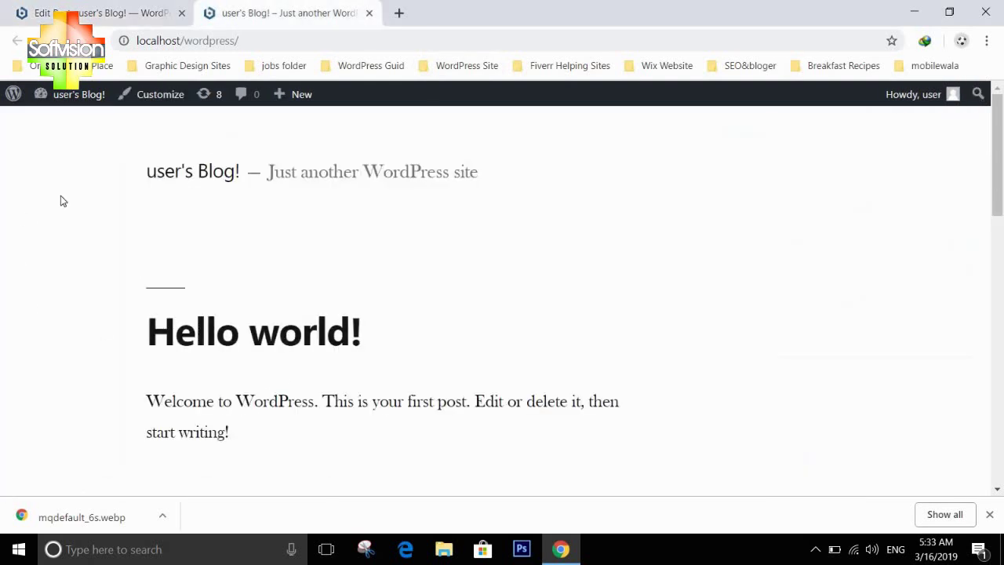
left_click(102, 7)
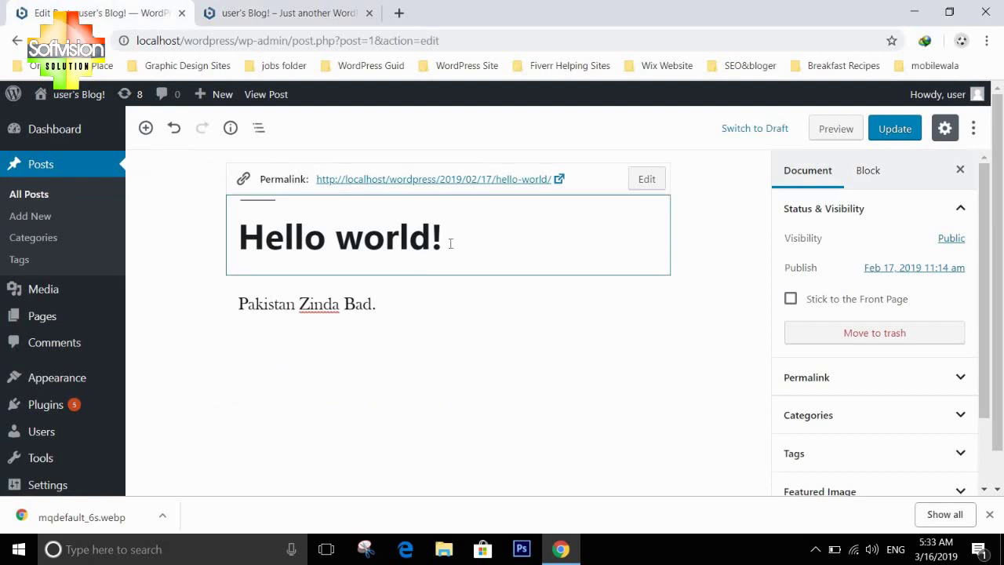
Delete the words "Hello world" from the post title, keeping its exclamation mark
left_click_drag(432, 239, 224, 238)
left_click(223, 240)
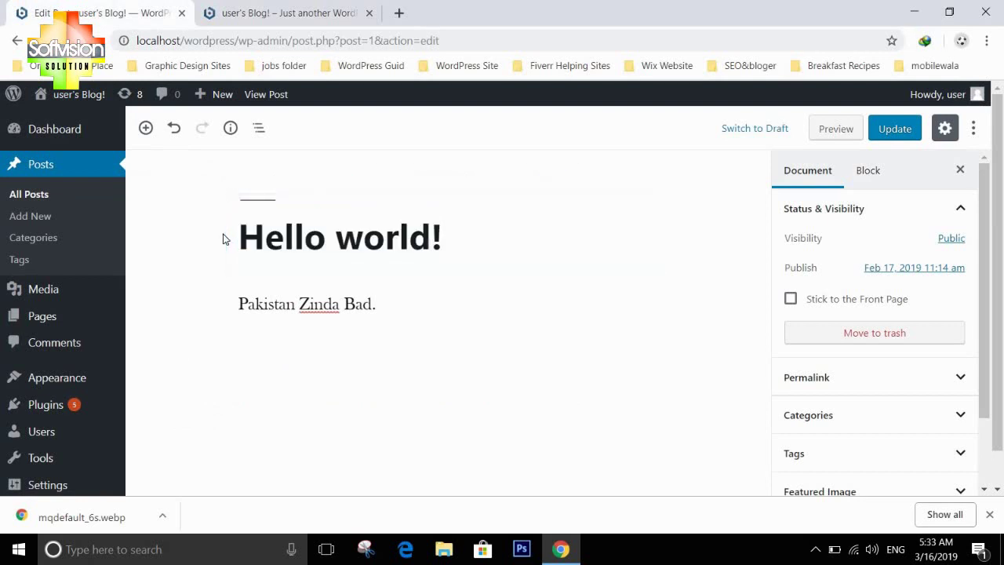
left_click(363, 236)
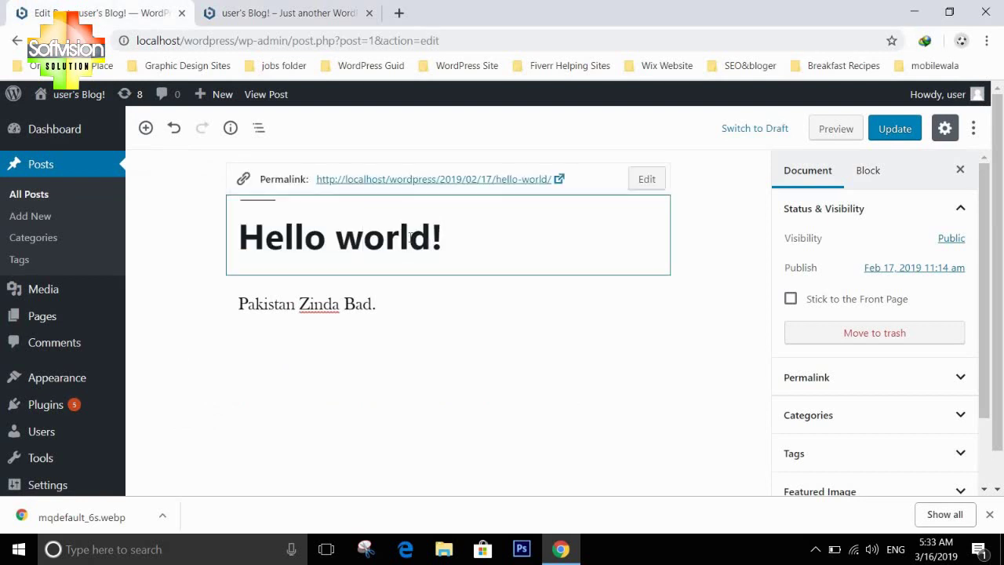
double_click(435, 236)
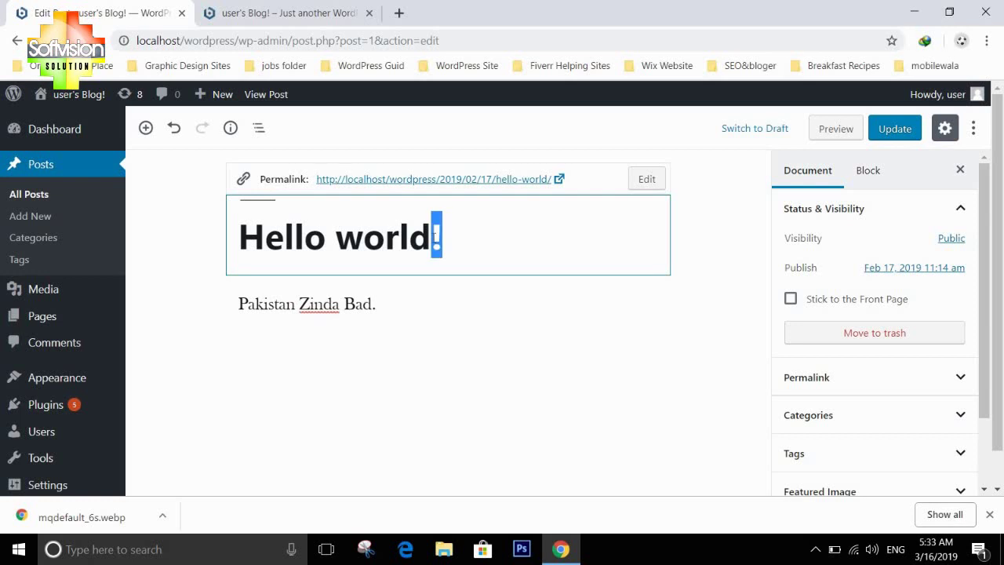
left_click(435, 236)
key("BackSpace")
key("BackSpace")
key("BackSpace")
key("BackSpace")
key("BackSpace")
key("BackSpace")
key("BackSpace")
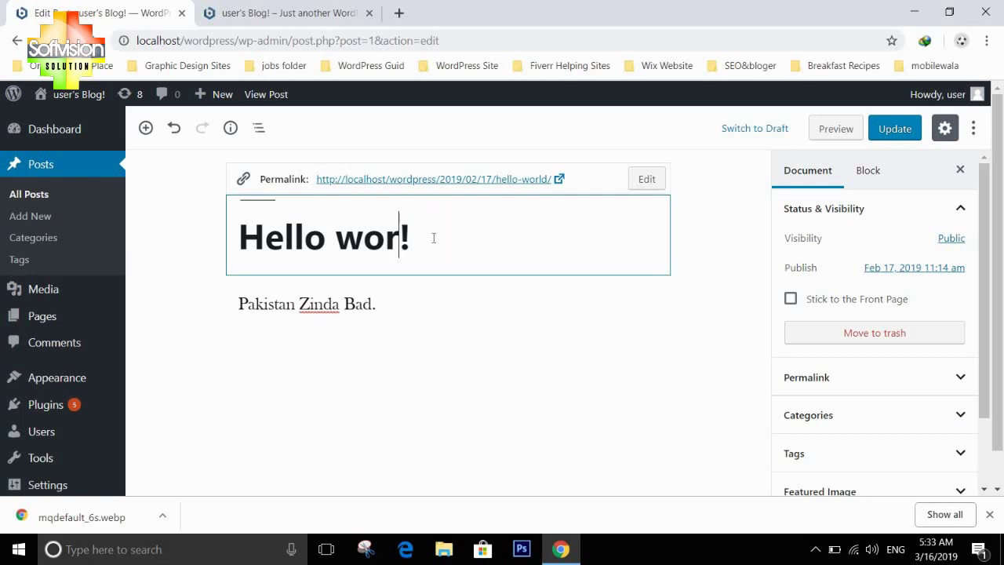
key("BackSpace")
key("BackSpace")
key("BackSpace")
key("BackSpace")
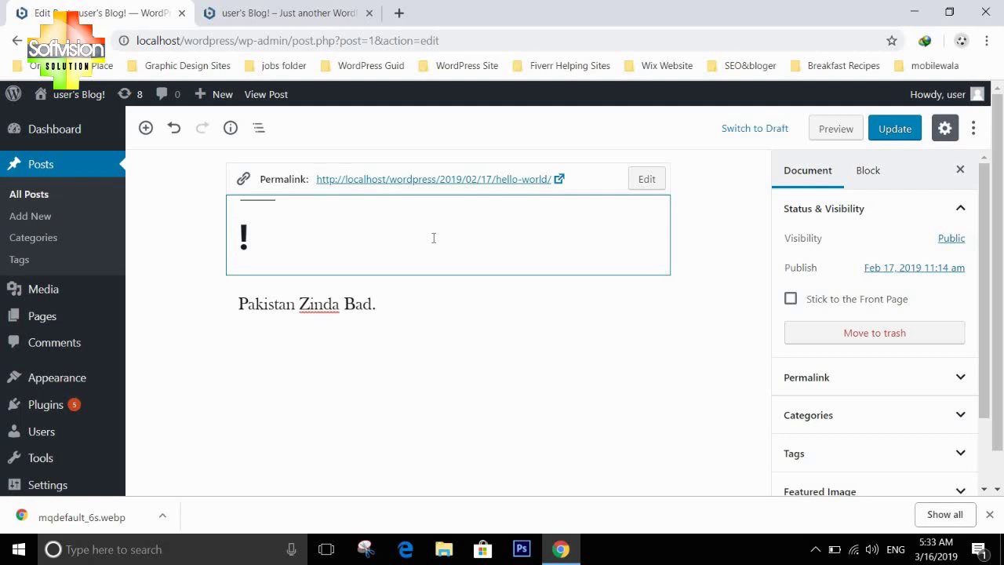
Enter "Pakistan Army" before the title's exclamation mark and update the post
type("I")
key("BackSpace")
type("Paki")
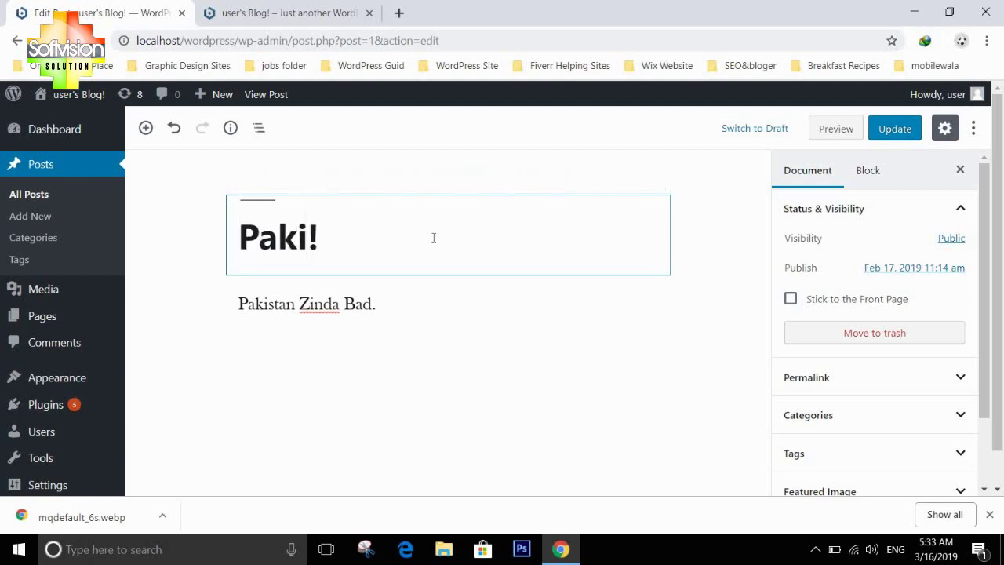
type("stan A")
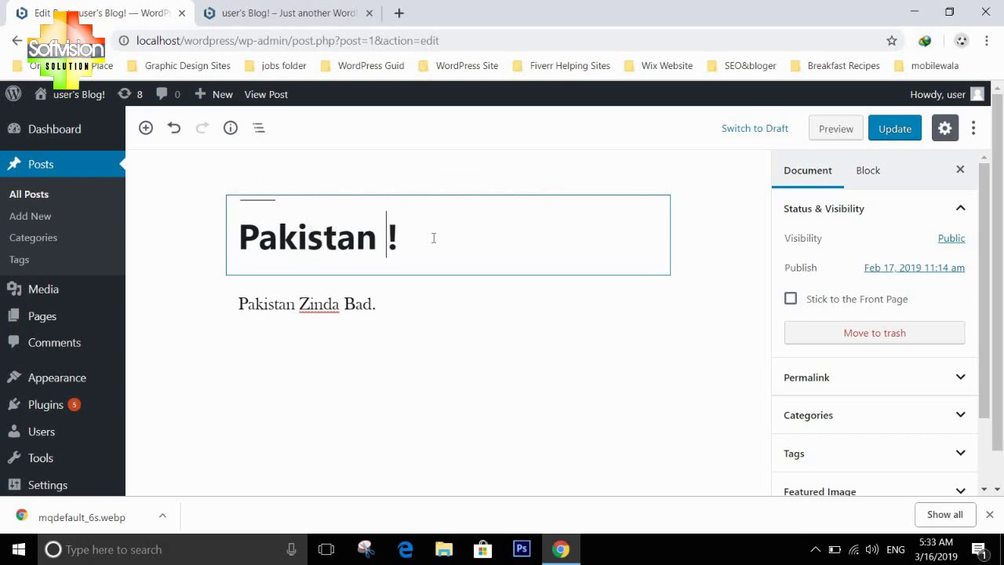
type("rmy")
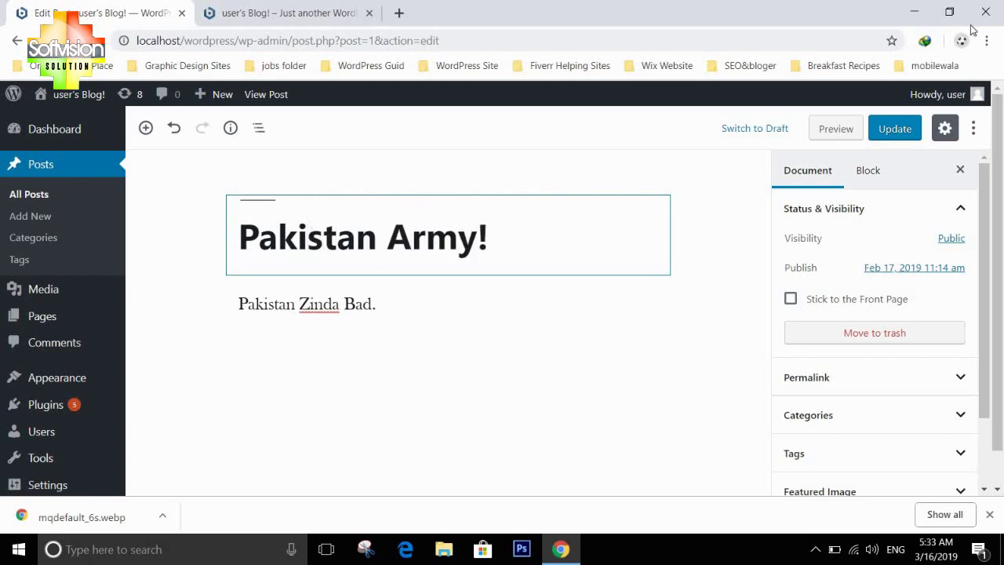
left_click(905, 131)
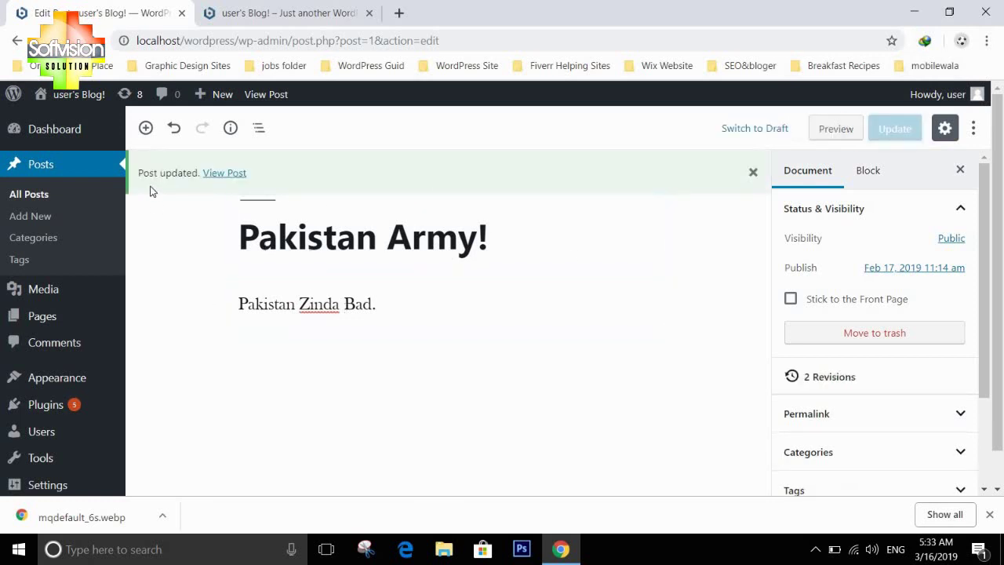
left_click_drag(139, 172, 252, 173)
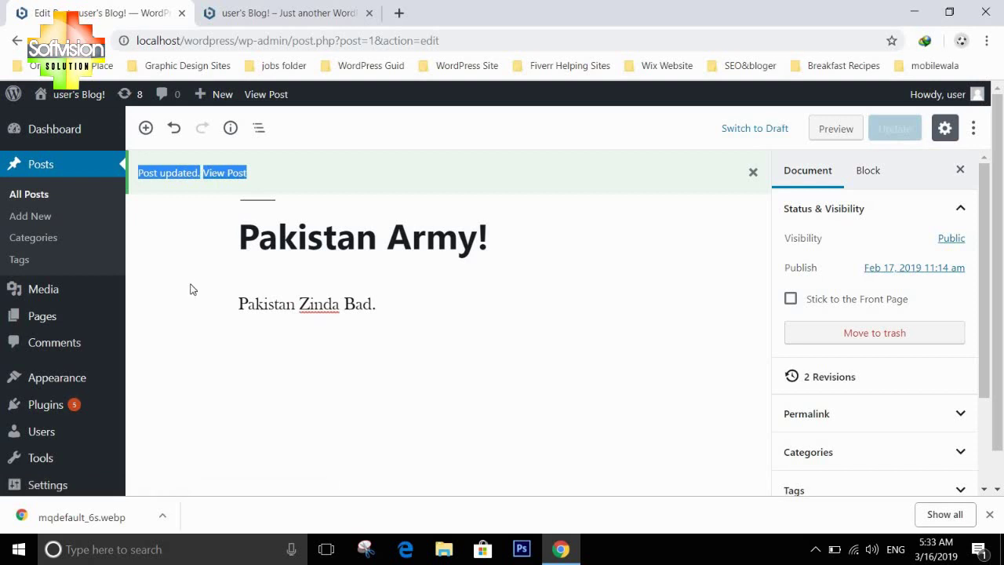
Refresh the live blog's front page, return to the posts list, and compare the edited post in both places
left_click(209, 97)
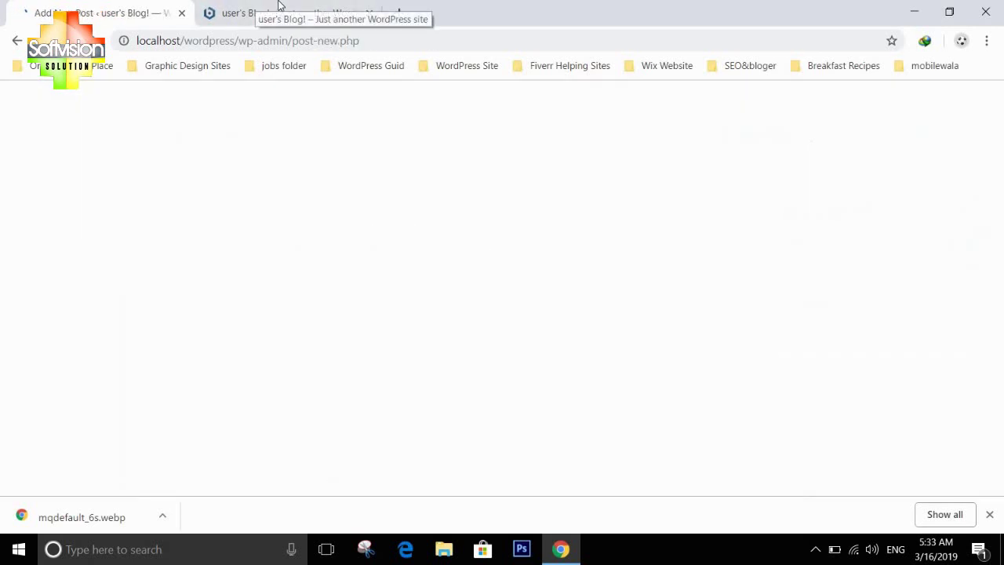
left_click(280, 9)
mouse_move(297, 94)
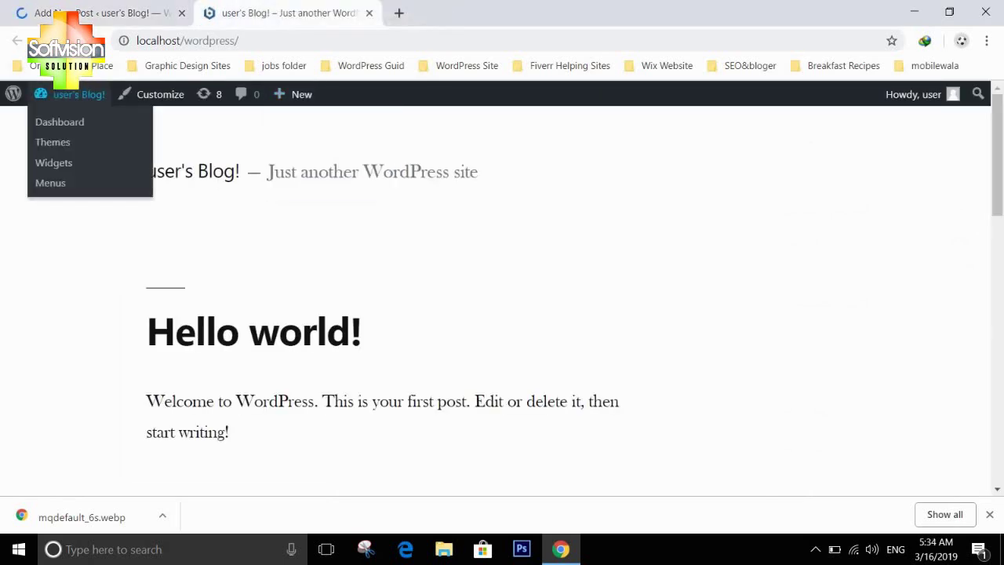
left_click(35, 22)
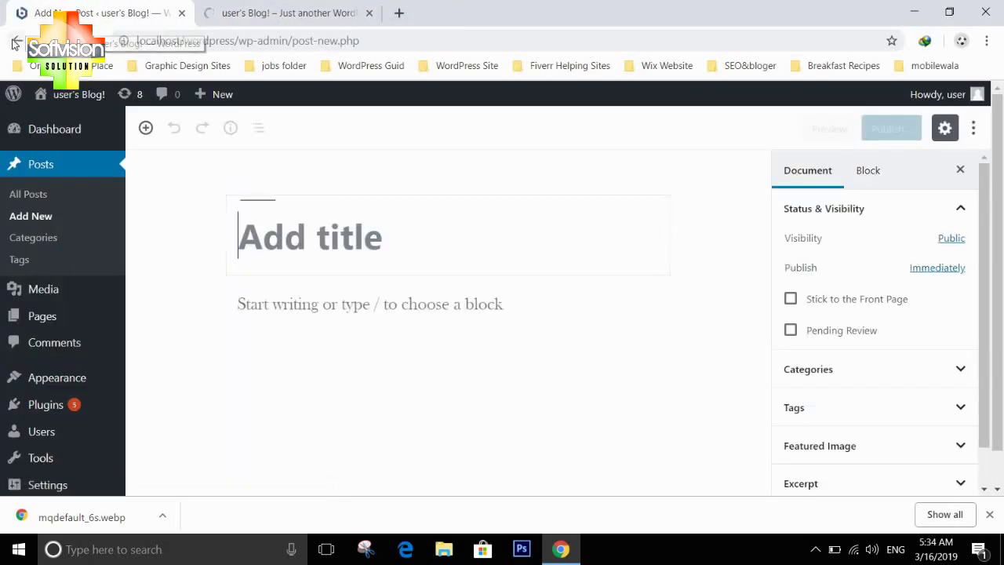
left_click(17, 43)
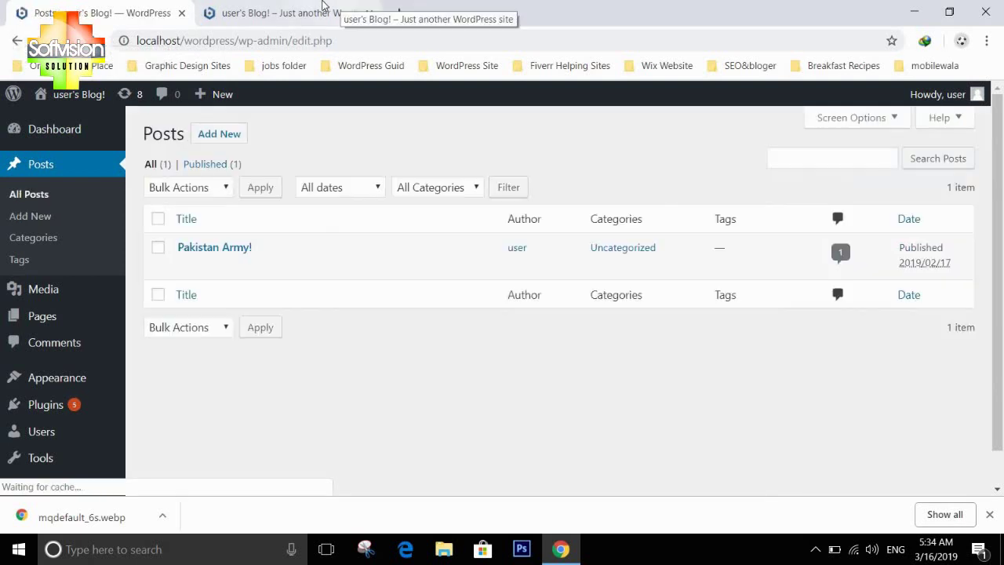
left_click(322, 6)
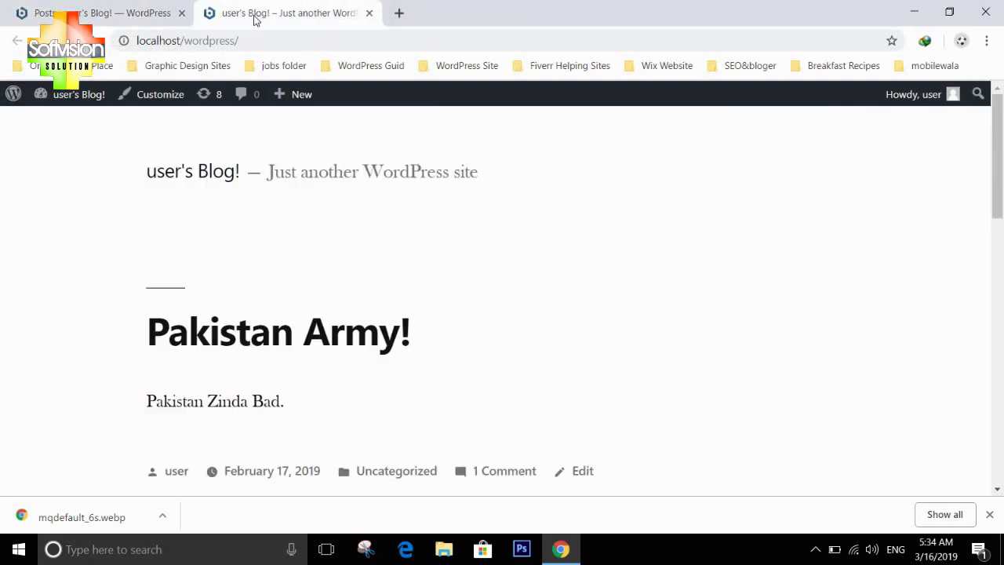
left_click(68, 8)
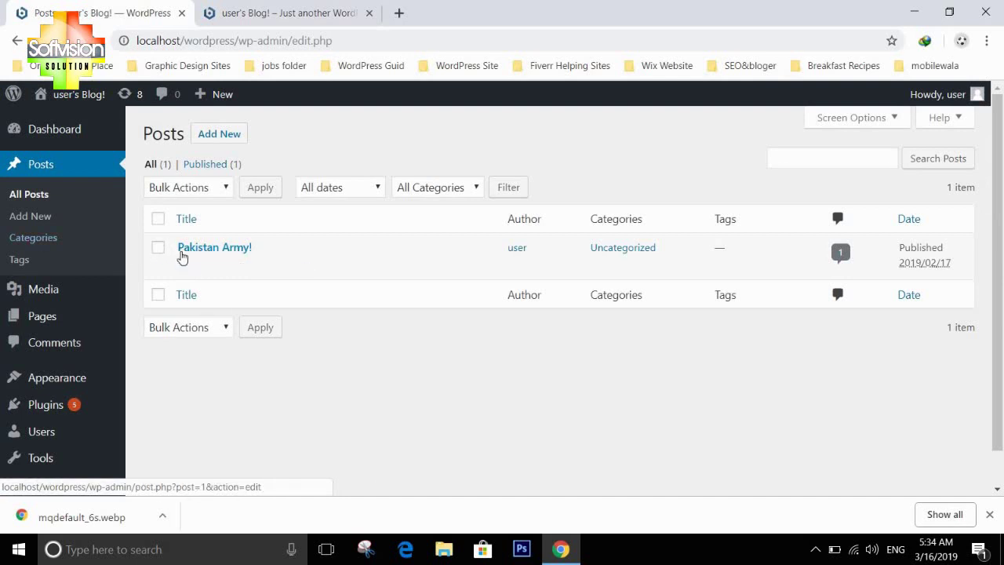
left_click(326, 9)
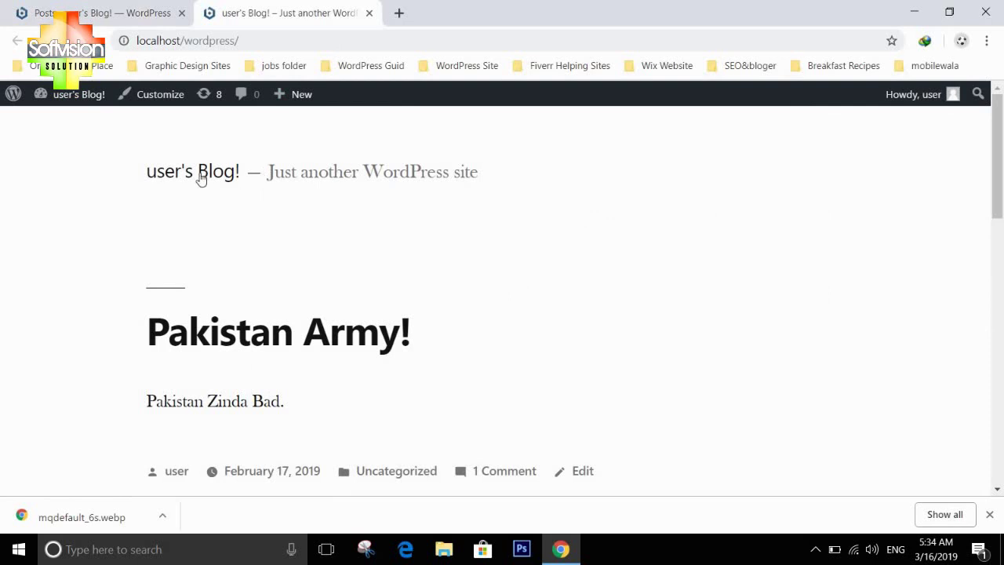
Examine the blog's front page from the edited post down to the Recent Comments, Archives and Categories sections
scroll(234, 230, "down", 4)
scroll(233, 225, "up", 3)
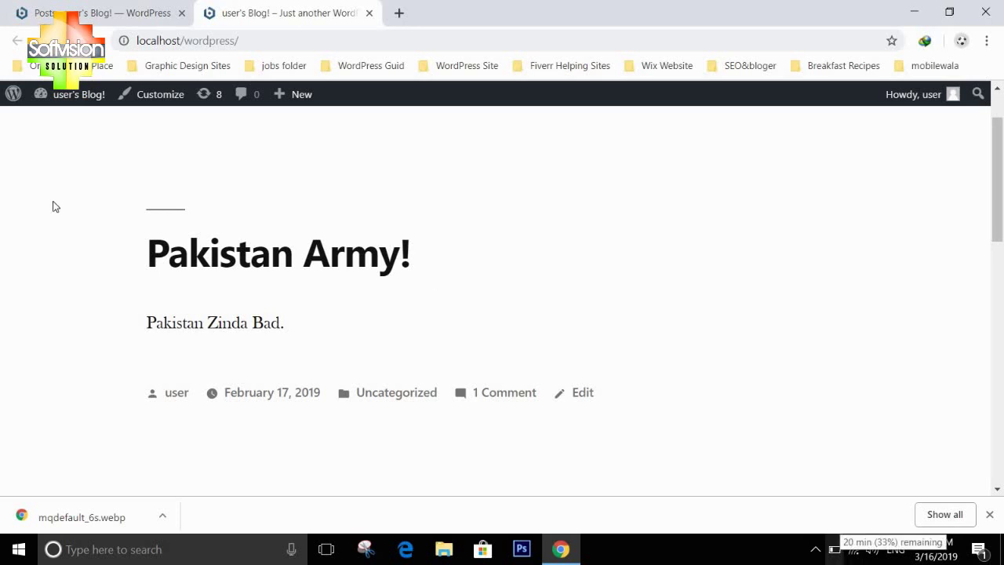
scroll(328, 246, "up", 1)
scroll(327, 247, "down", 4)
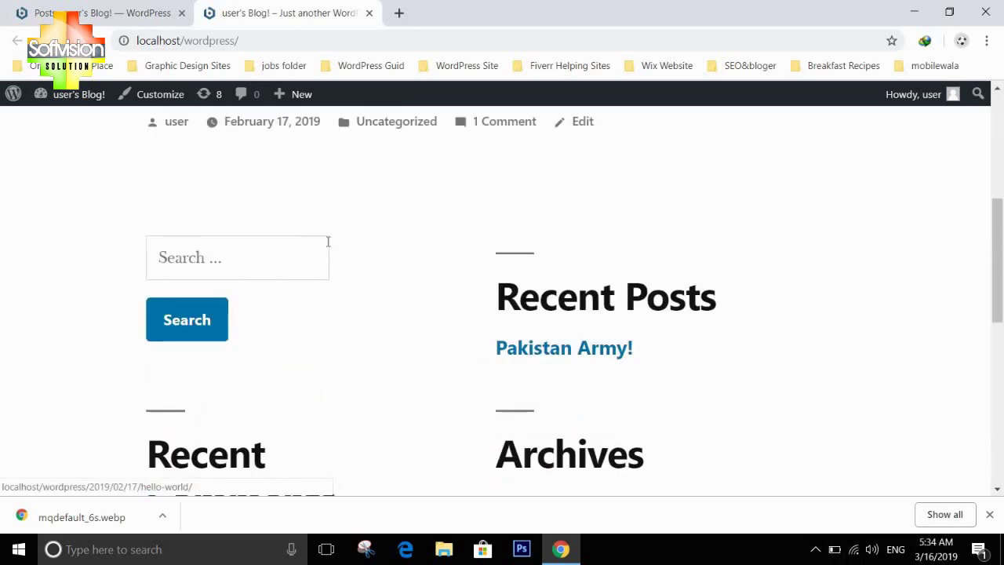
scroll(330, 236, "down", 4)
scroll(328, 240, "up", 6)
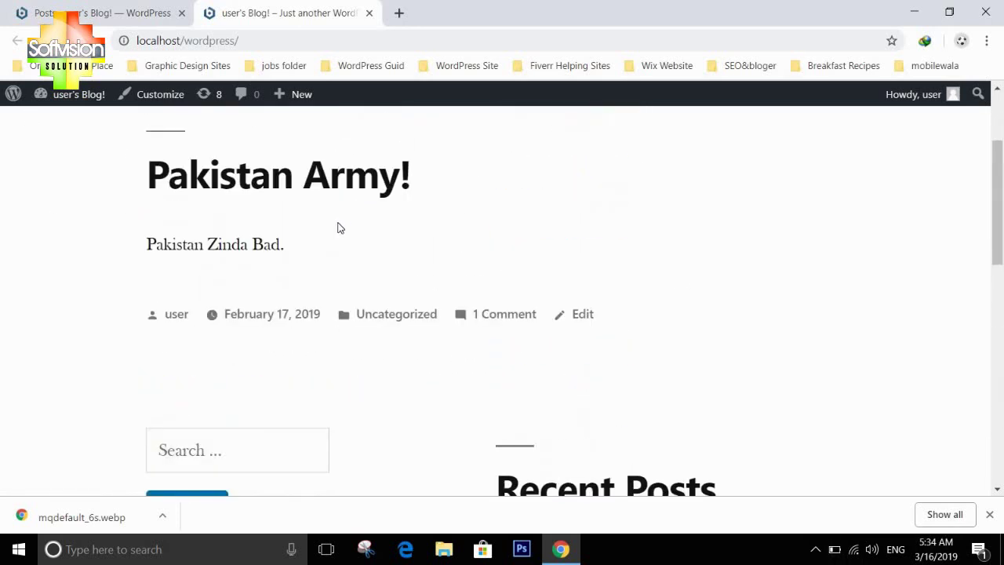
scroll(350, 224, "down", 5)
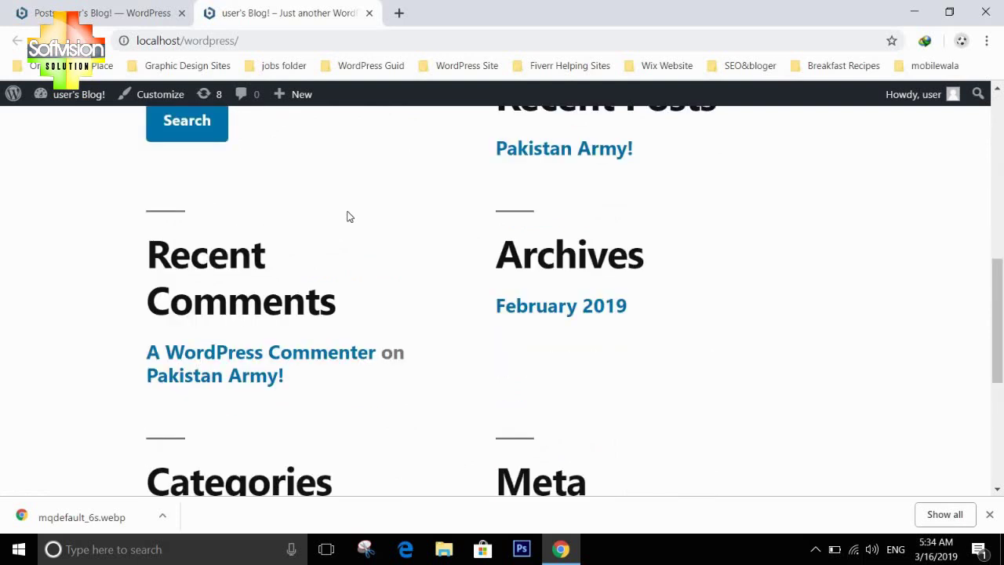
left_click(145, 10)
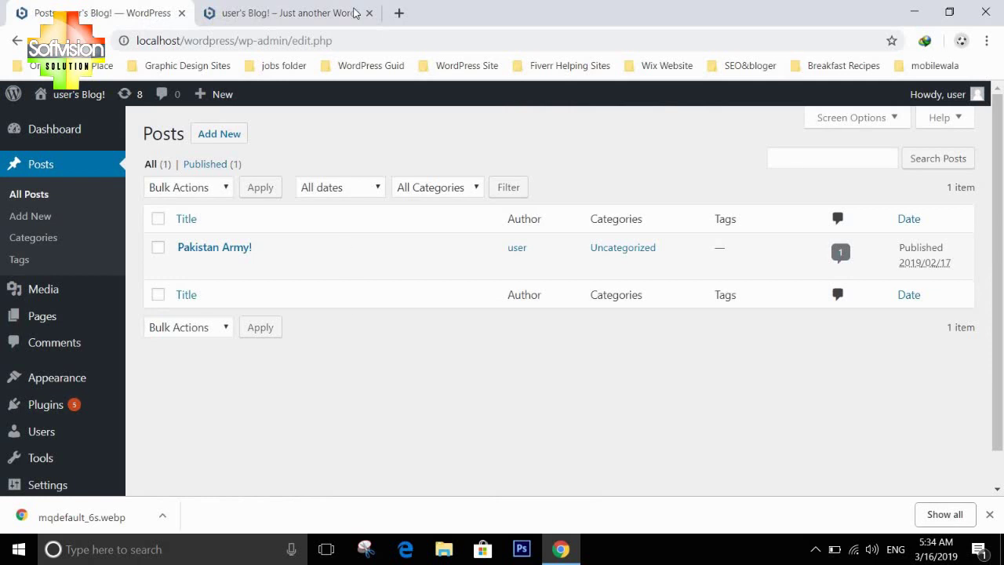
left_click(291, 9)
scroll(378, 309, "up", 10)
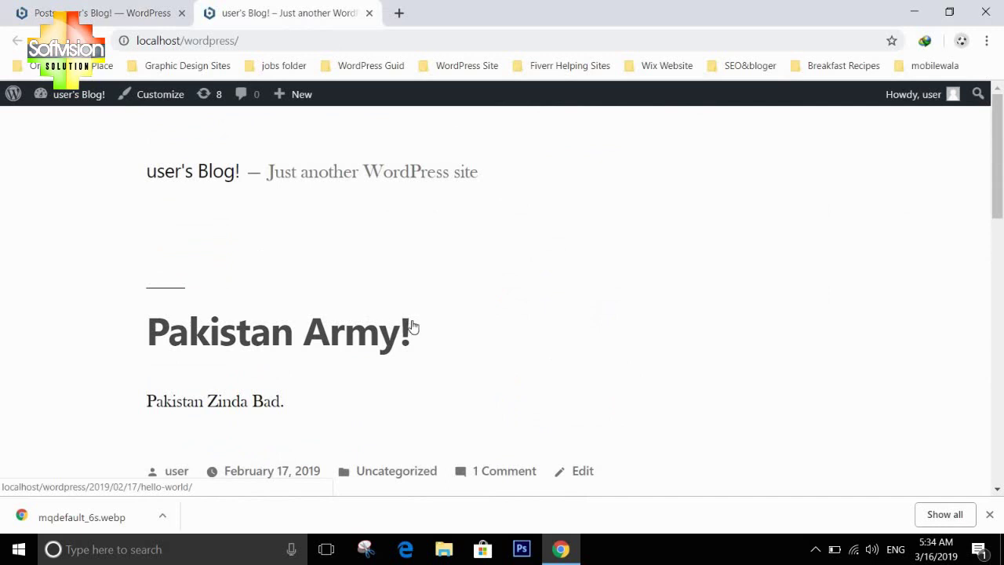
Review the Quick Edit options of the "Pakistan Army!" post, leave without saving, and list all posts again
left_click(146, 16)
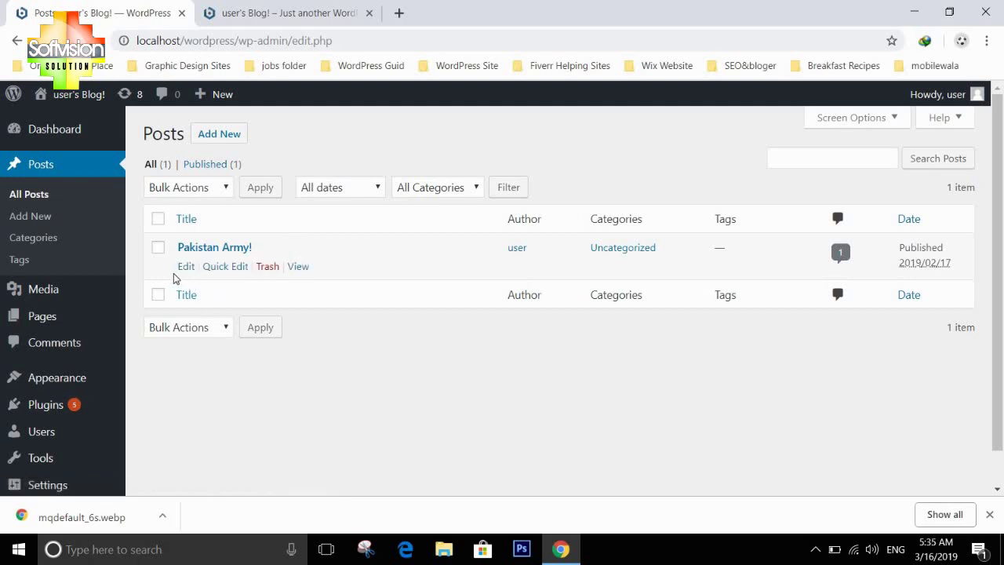
left_click(229, 267)
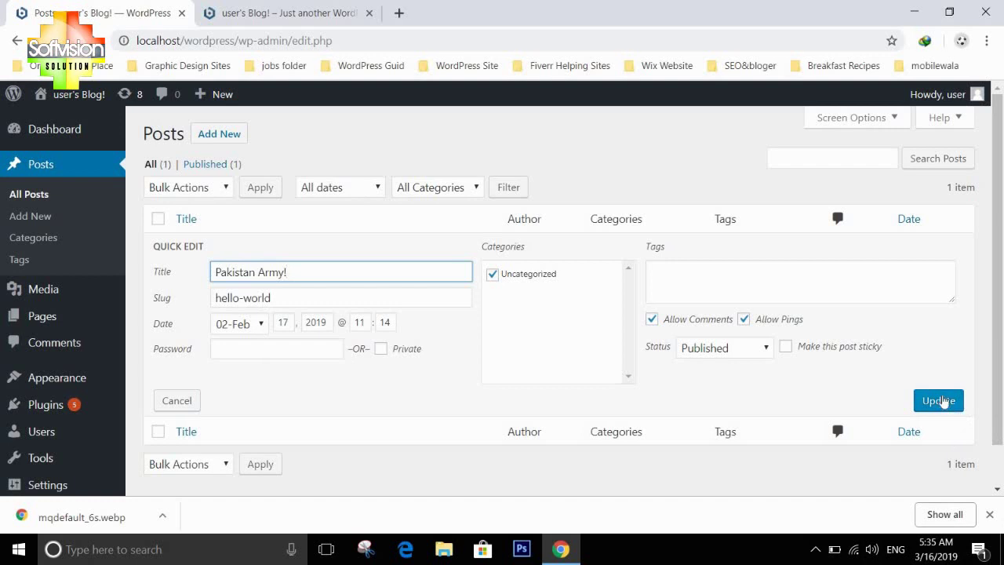
left_click(14, 41)
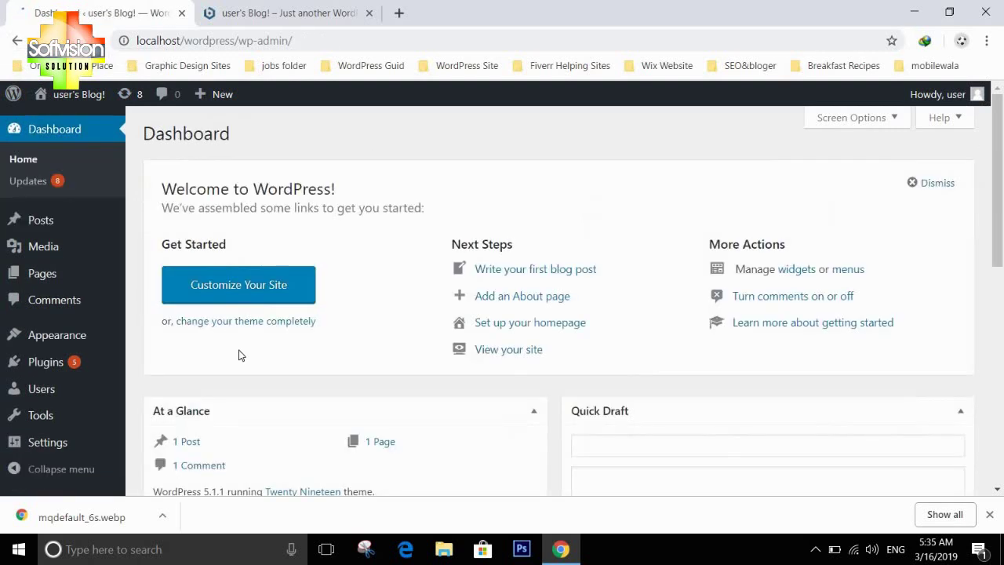
mouse_move(58, 228)
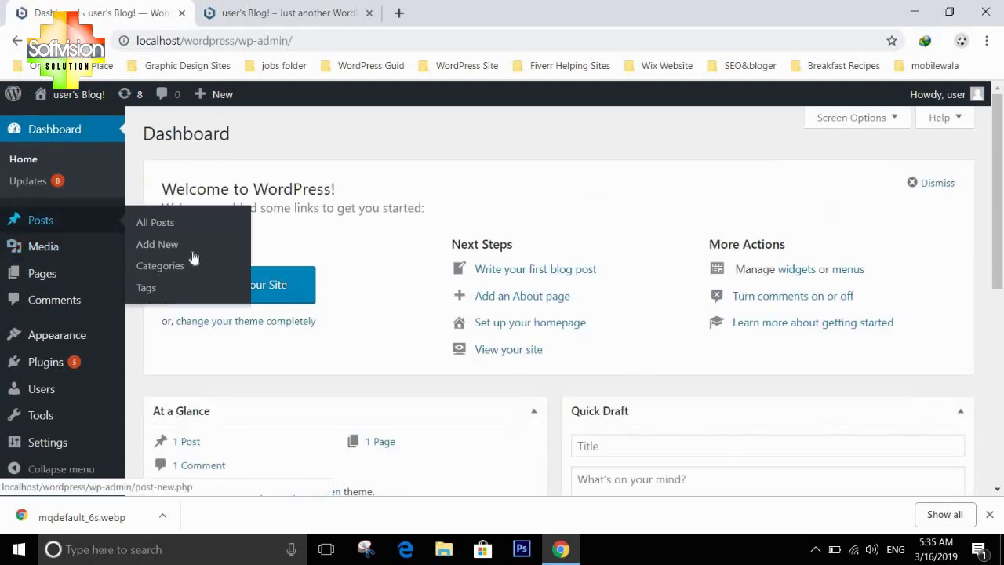
left_click(177, 225)
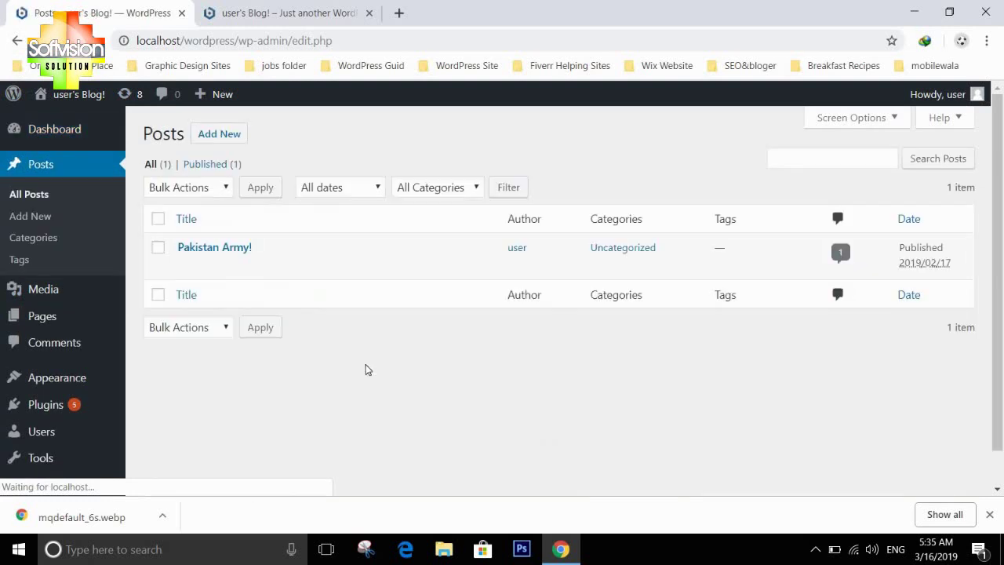
mouse_move(283, 253)
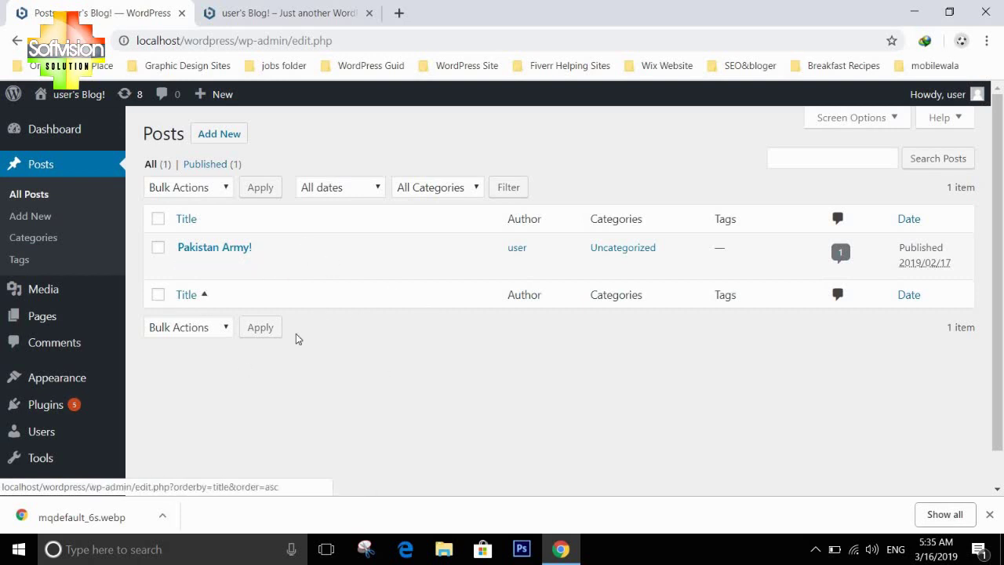
Review the bulk actions available in the posts list and select all the listed posts
left_click(291, 12)
left_click(102, 13)
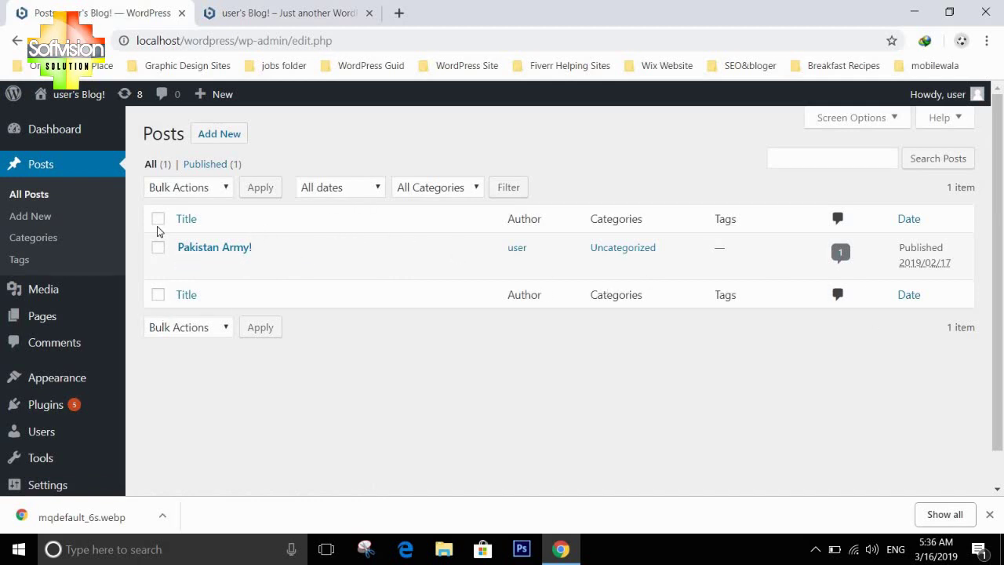
mouse_move(176, 257)
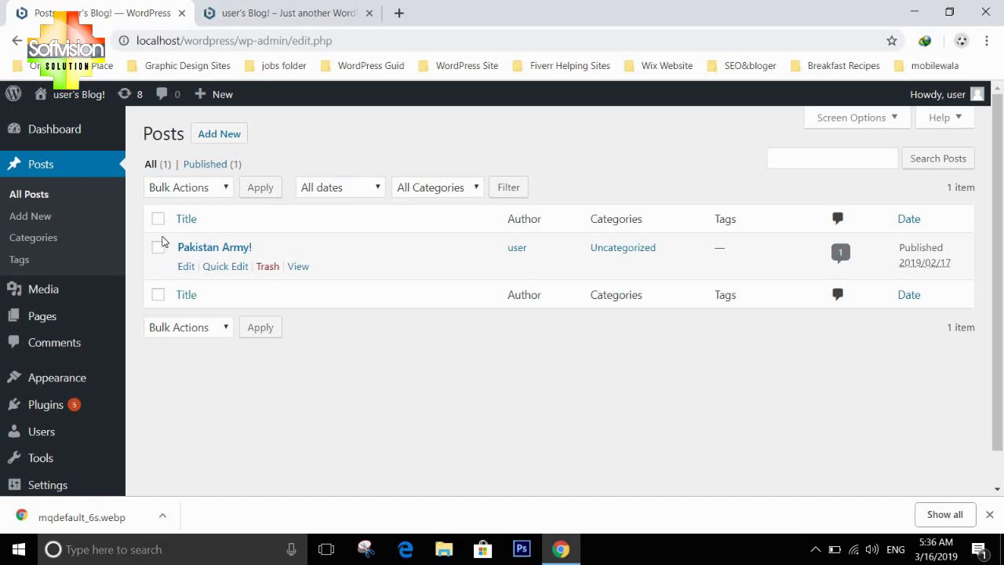
left_click(226, 193)
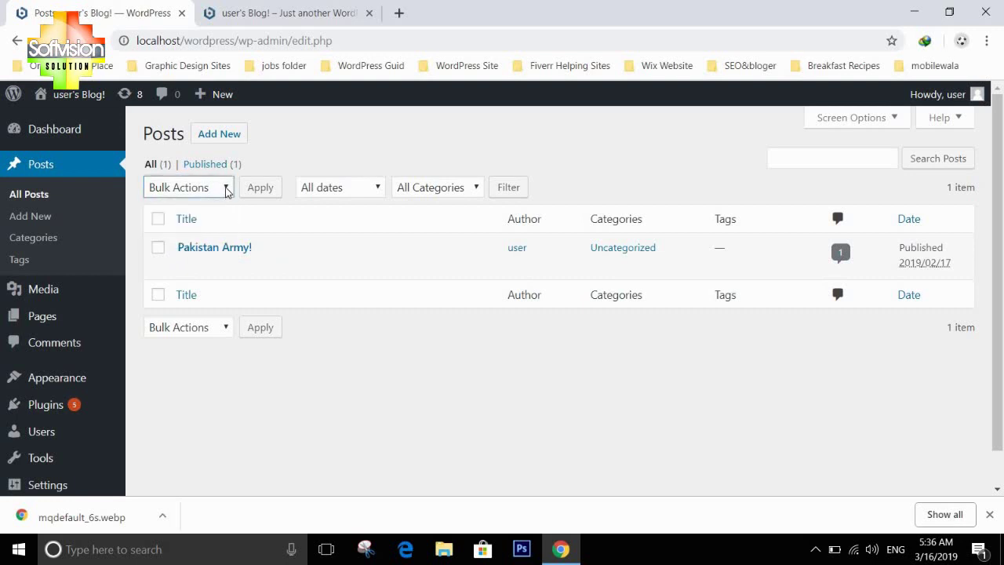
left_click(227, 190)
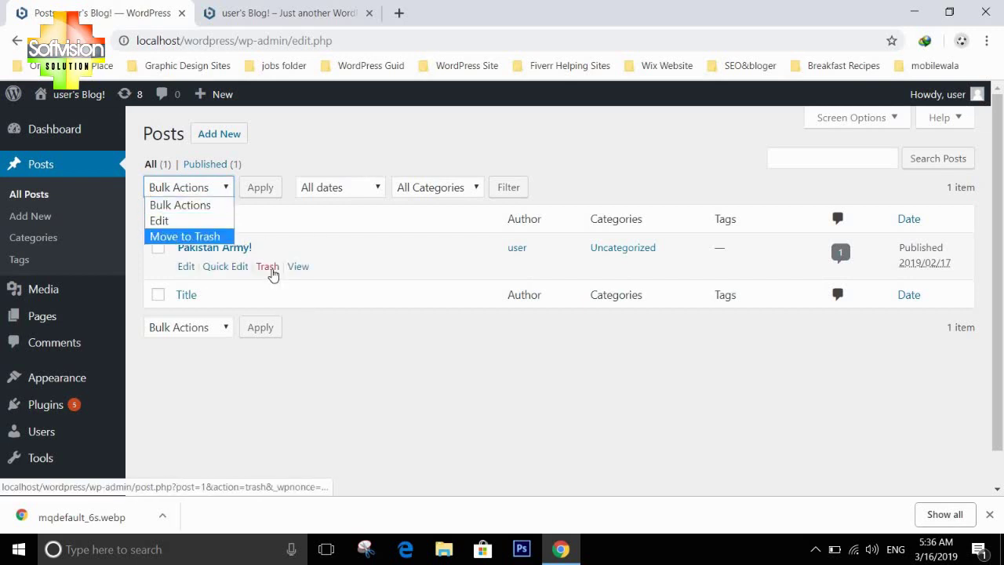
left_click(220, 197)
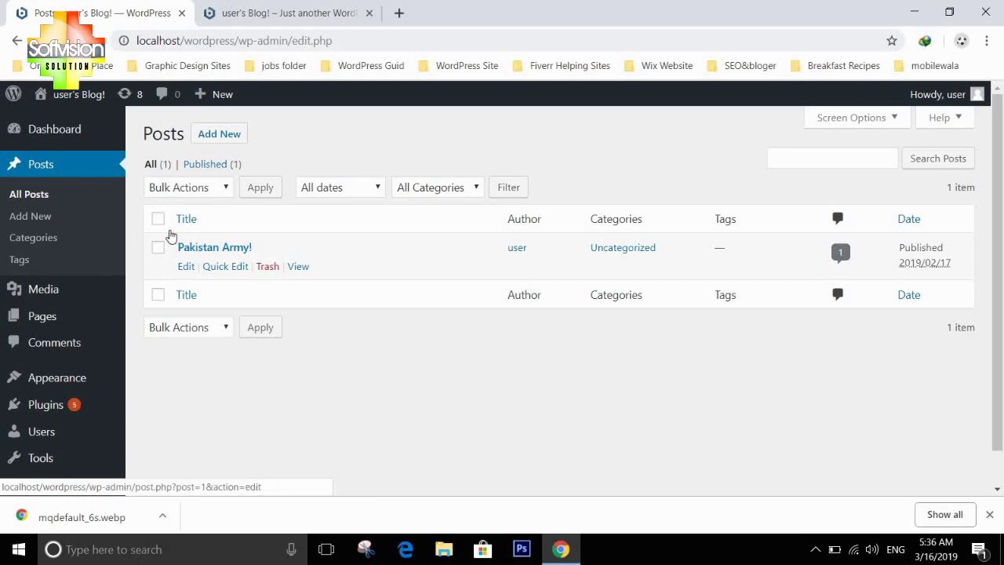
left_click(158, 294)
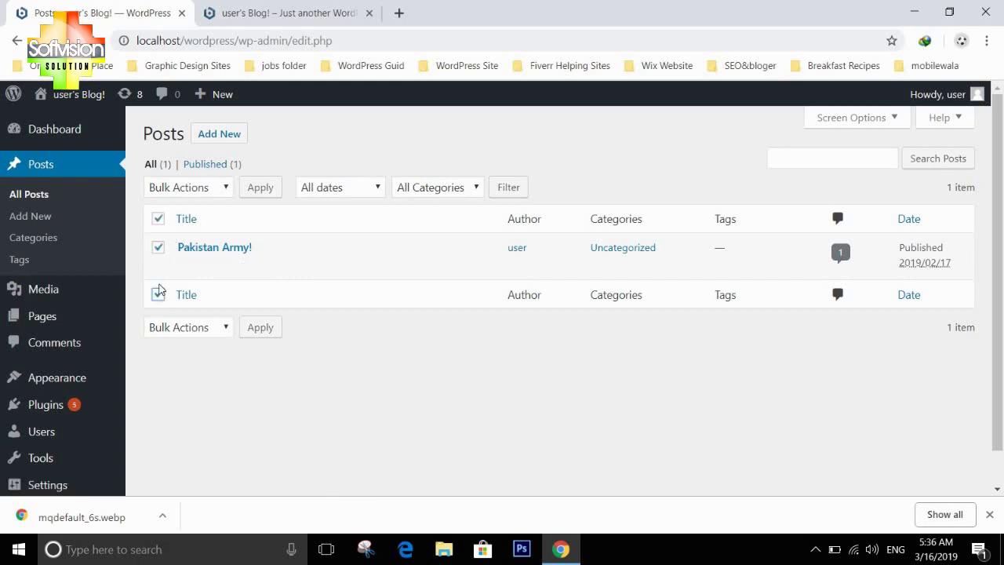
Deselect the listed posts, add a new post titled "My First Post.", and start its body paragraph
left_click(158, 296)
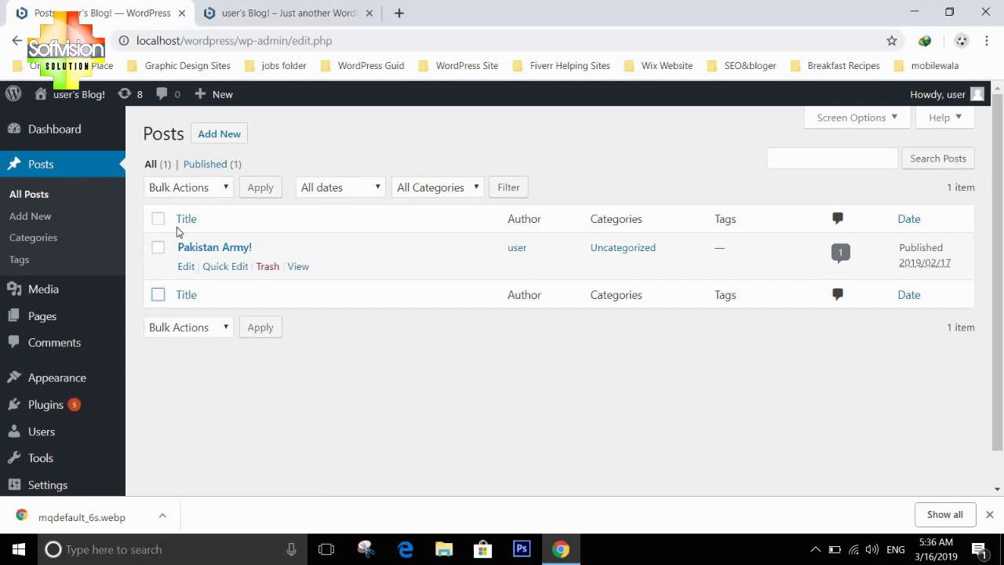
left_click(211, 135)
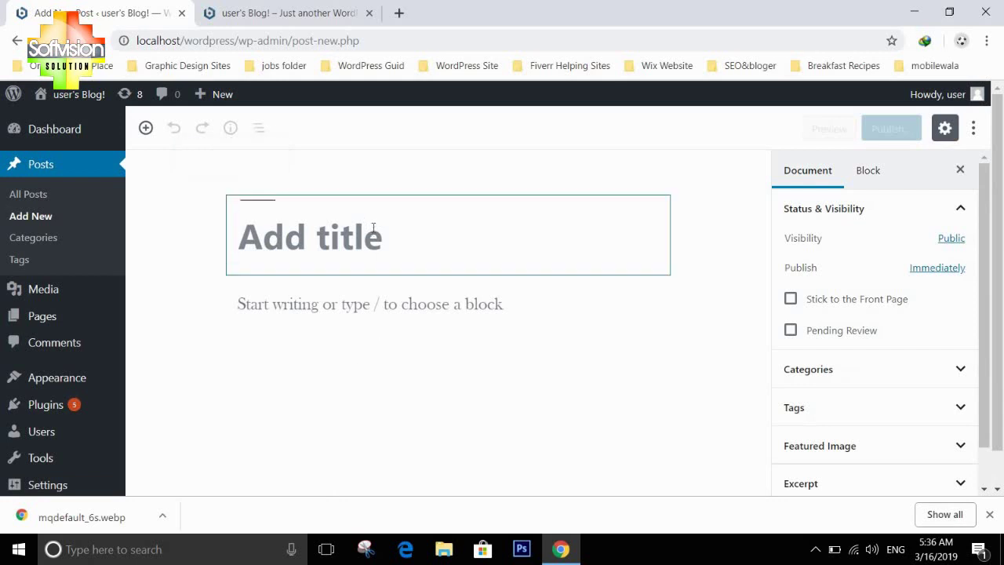
type("My")
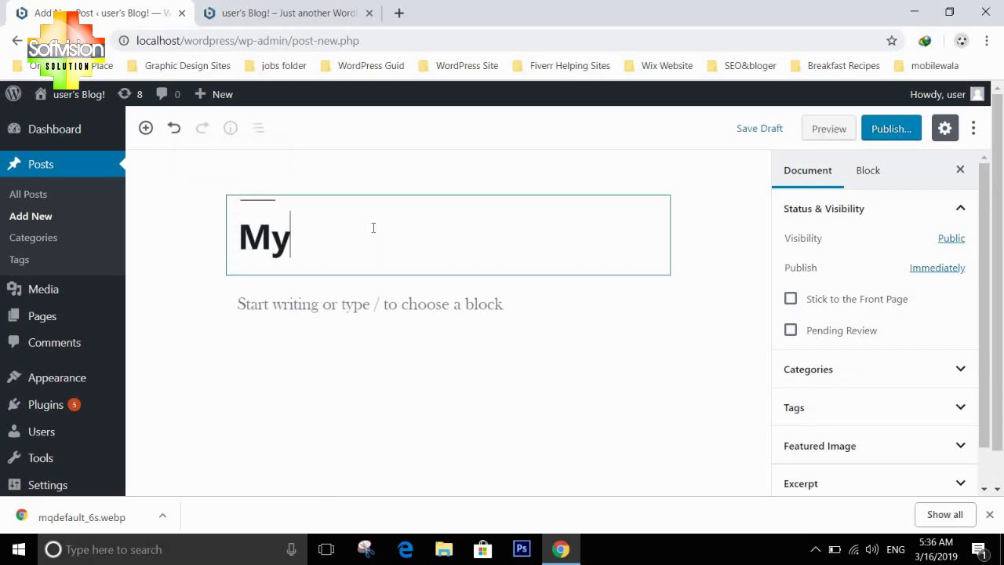
type(" First Pot")
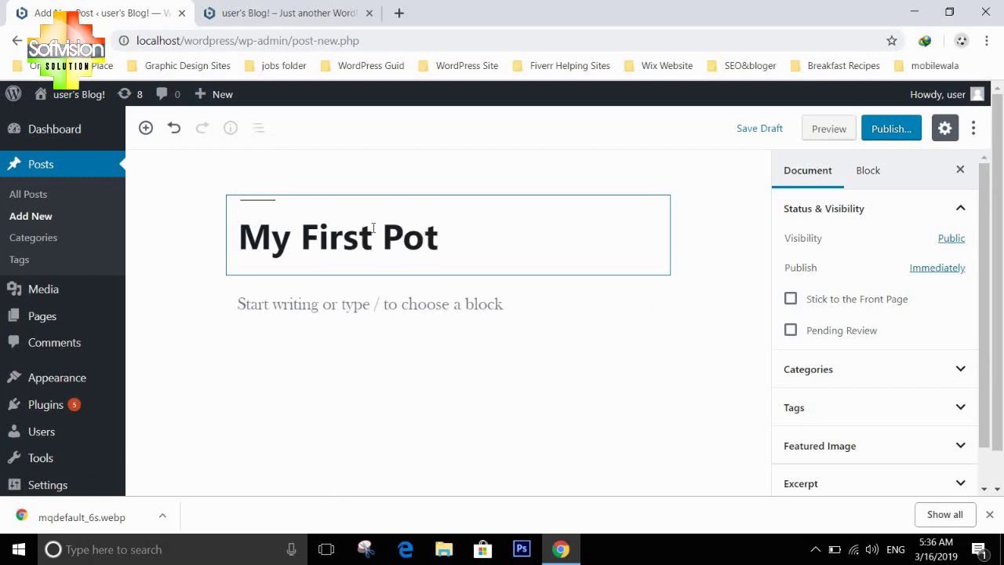
key("BackSpace")
type("st")
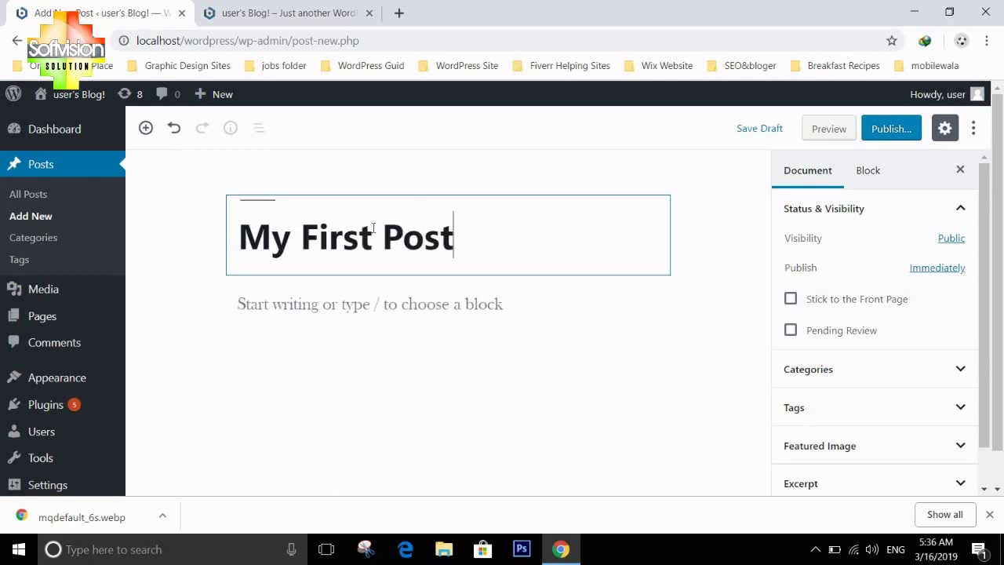
type(".")
left_click(274, 307)
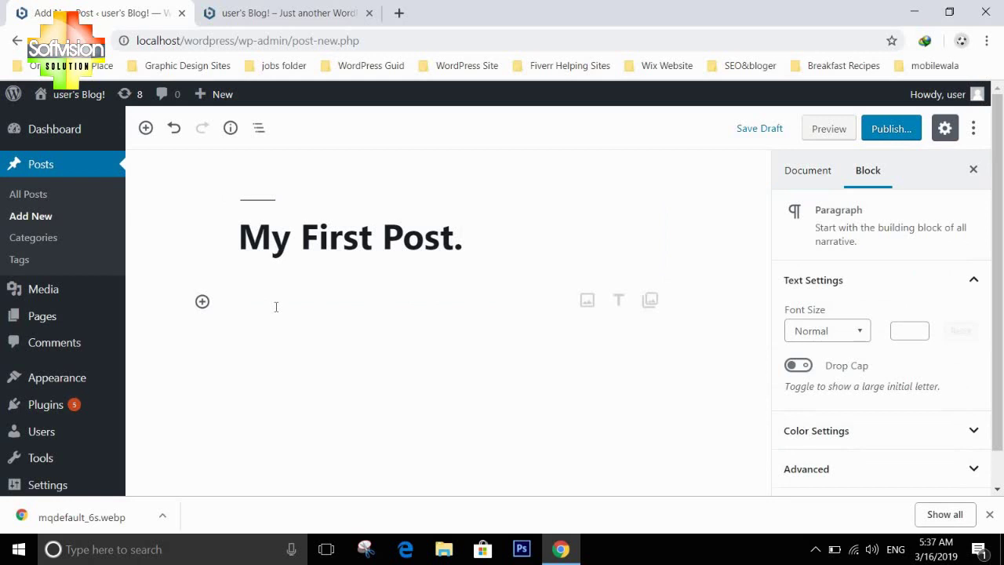
Check the body text of the "Pakistan Army!" post on the live blog and return to the new post's editor
left_click(283, 12)
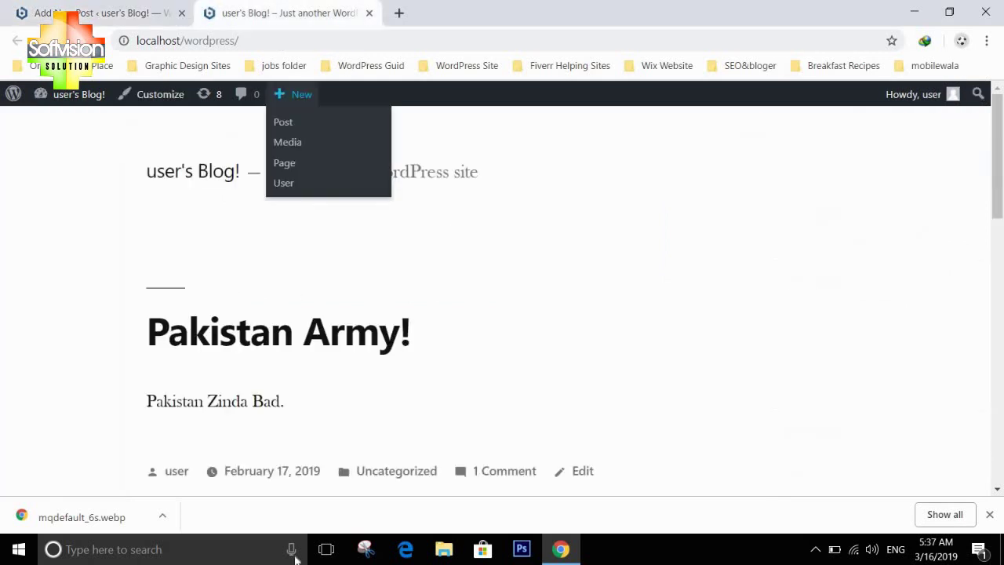
left_click_drag(285, 401, 143, 405)
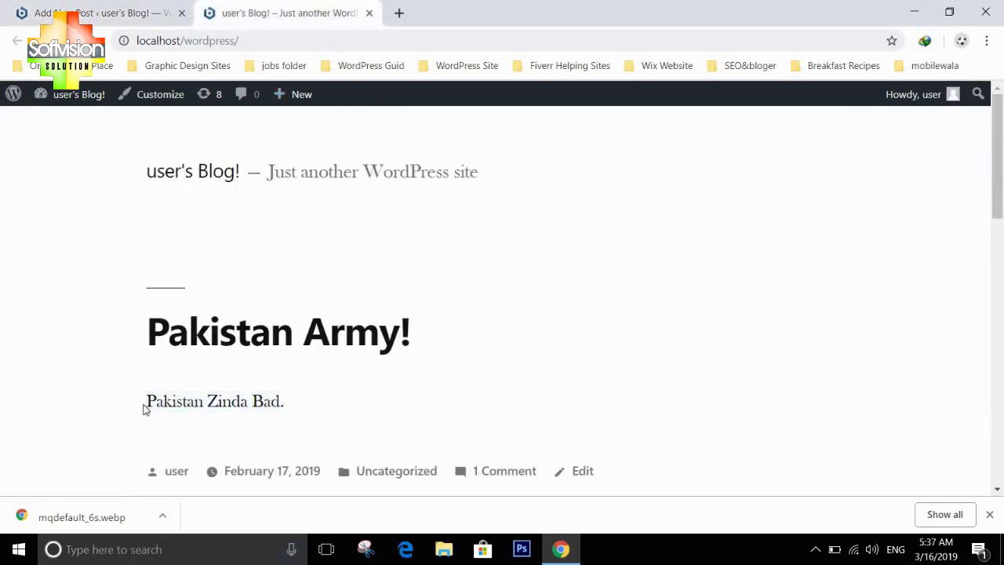
triple_click(143, 408)
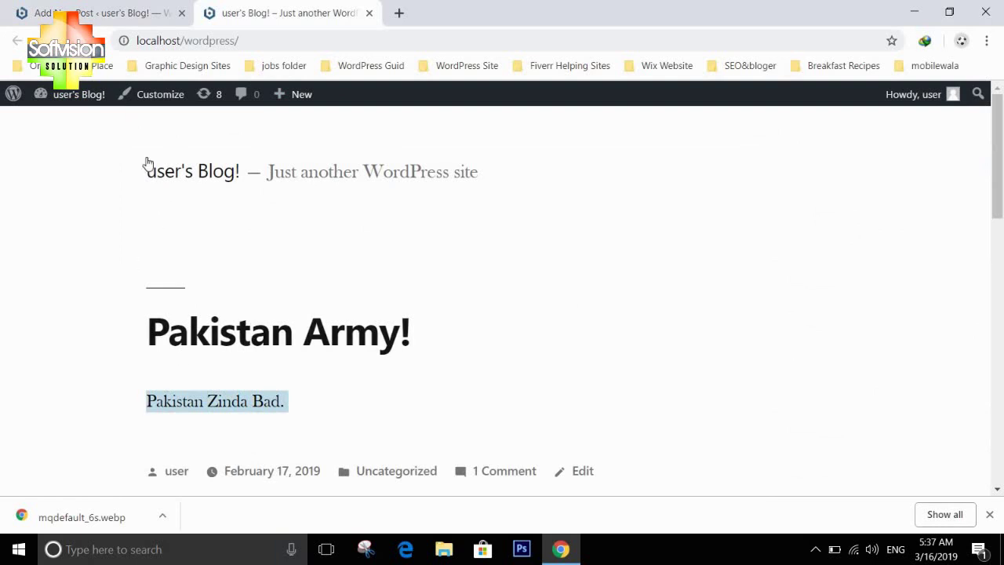
left_click(126, 11)
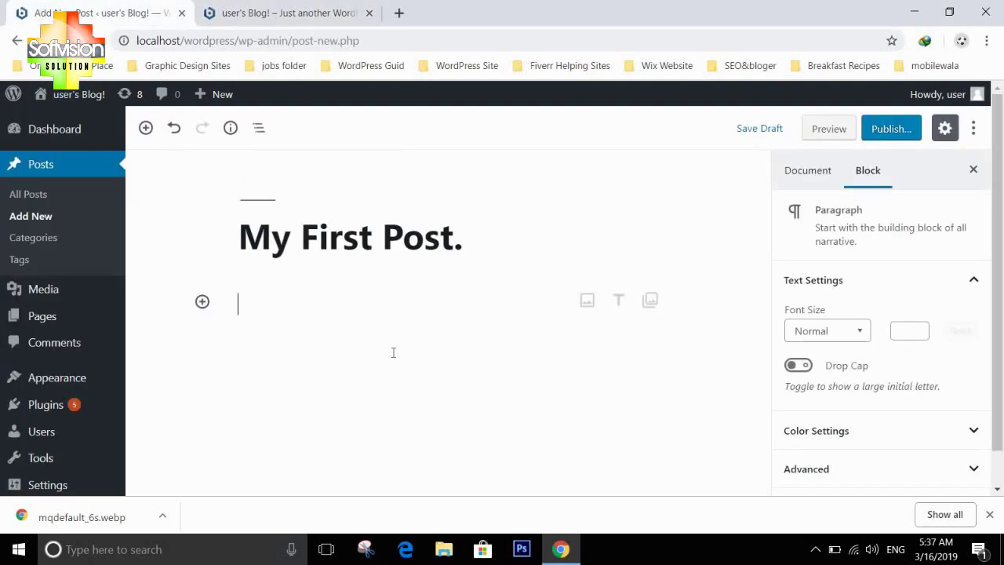
Write the post's body as a sentence beginning "My name is", followed by the author's full name and a period
type("My name is Muhammad Jawaz Aterh")
key("BackSpace")
key("BackSpace")
key("BackSpace")
type("er")
key("BackSpace")
type("her,")
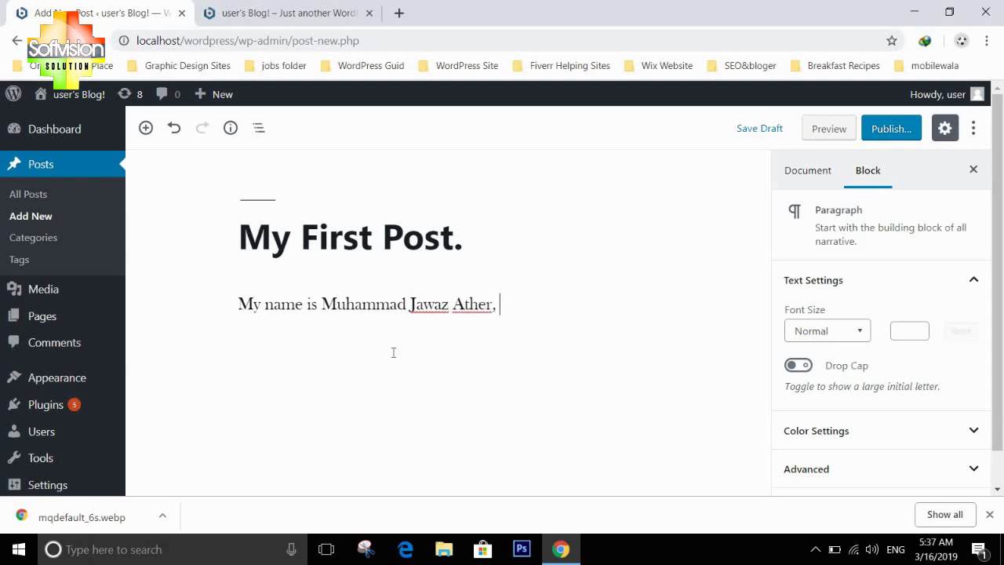
key("BackSpace")
key("BackSpace")
type(".")
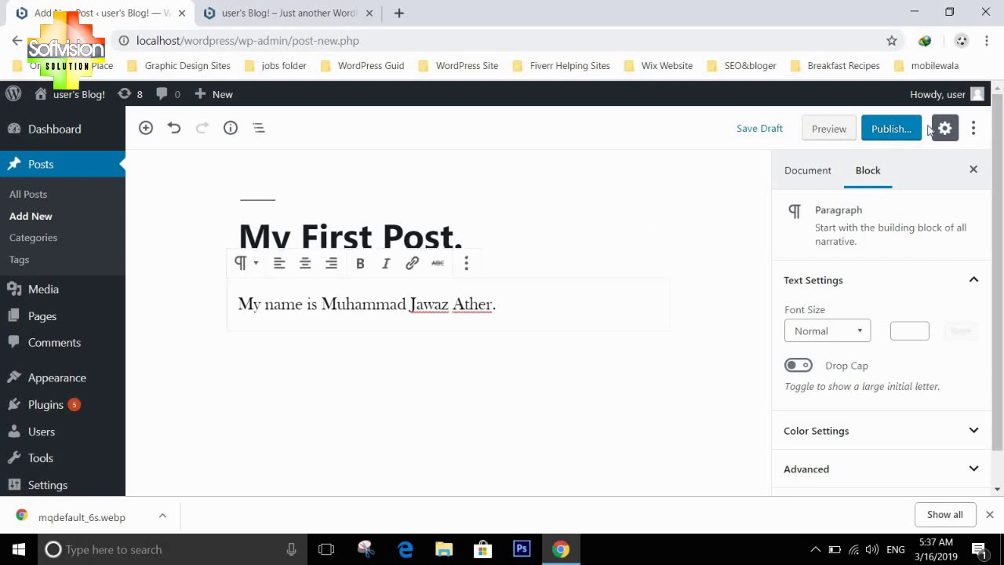
Publish the new post and refresh the live blog's front page
left_click(892, 131)
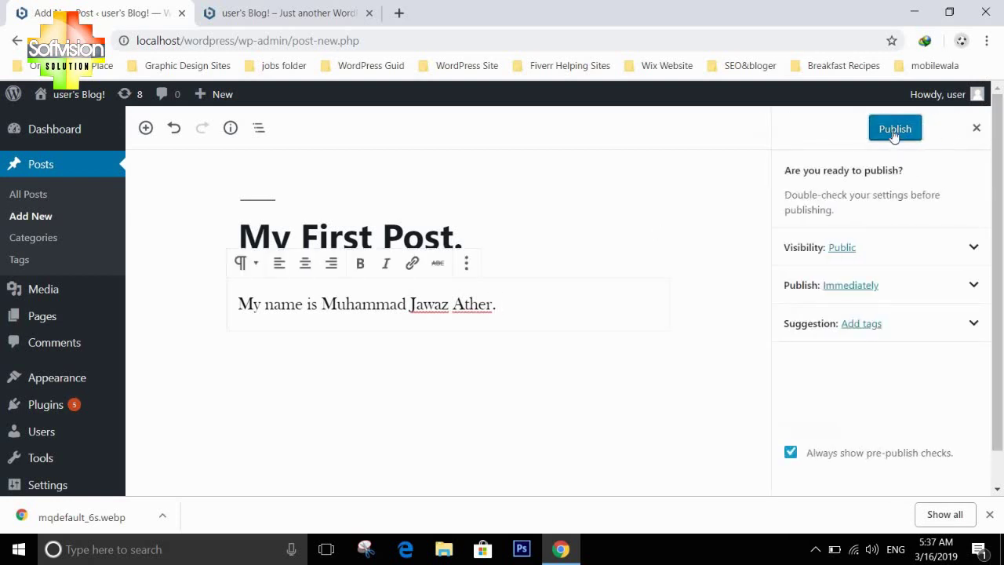
left_click(894, 130)
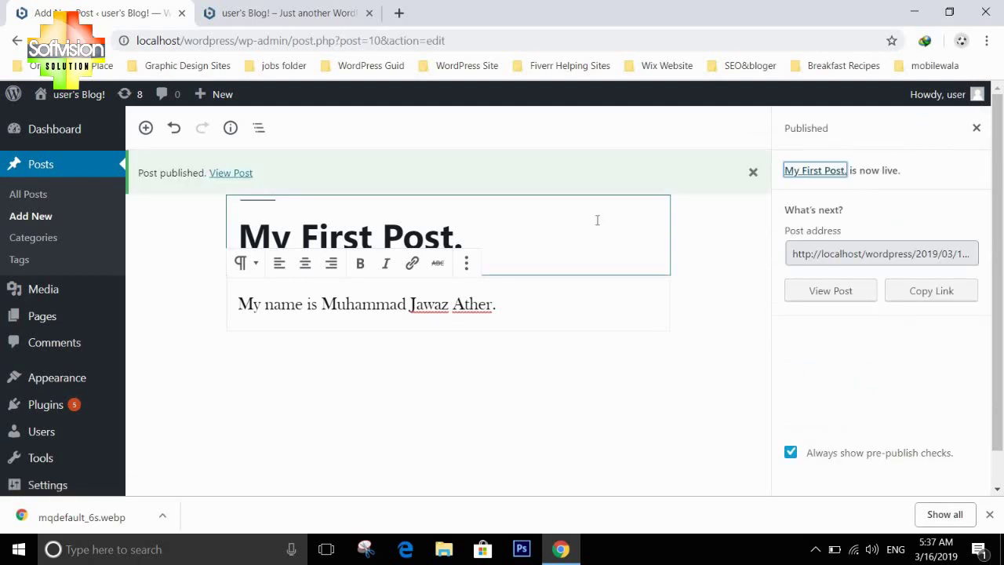
left_click(286, 12)
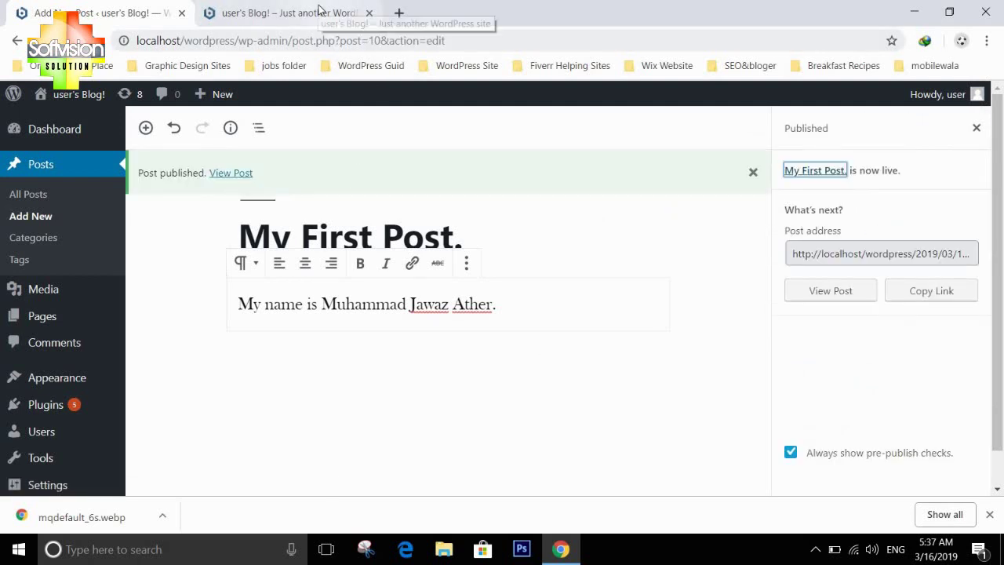
left_click(98, 13)
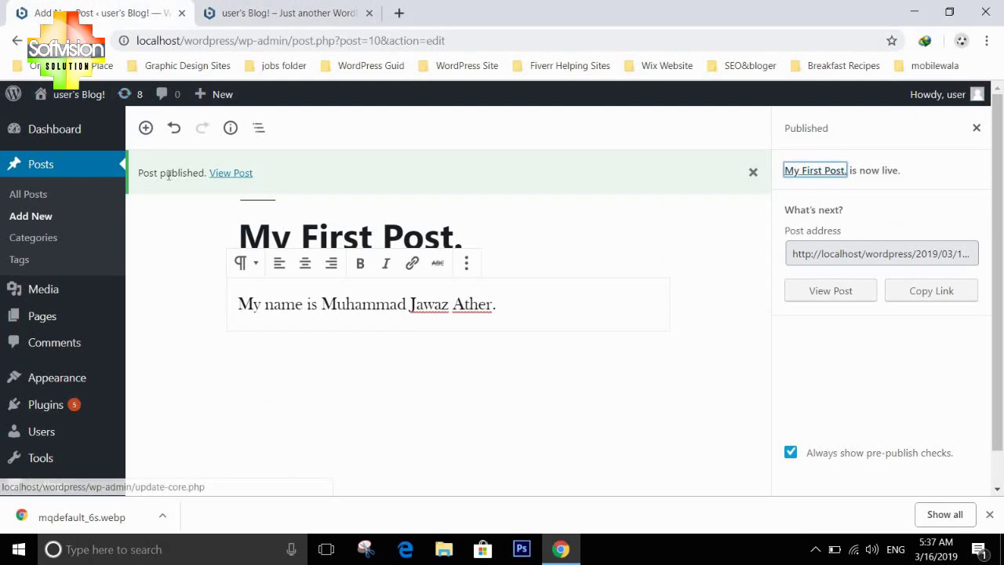
left_click(272, 6)
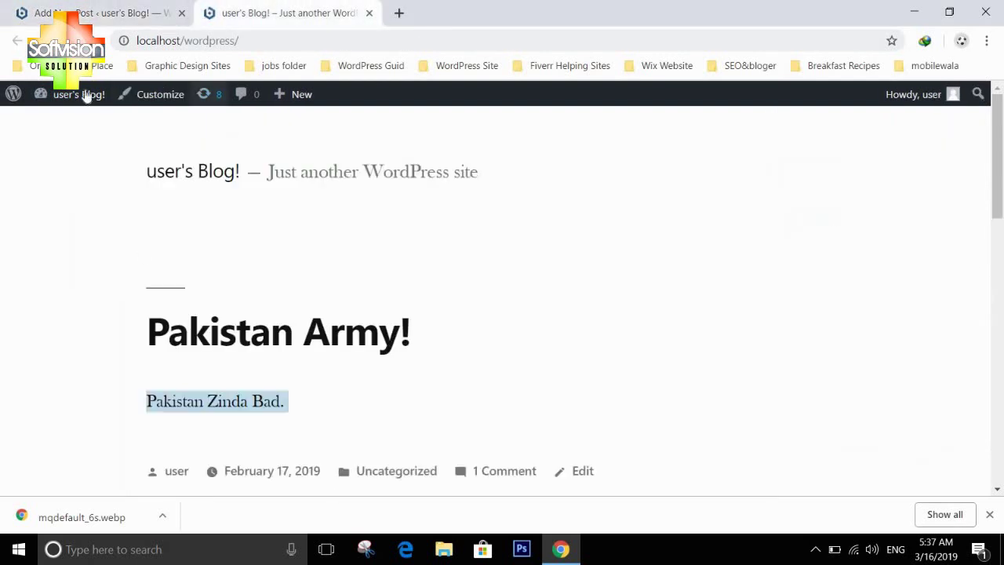
left_click(69, 40)
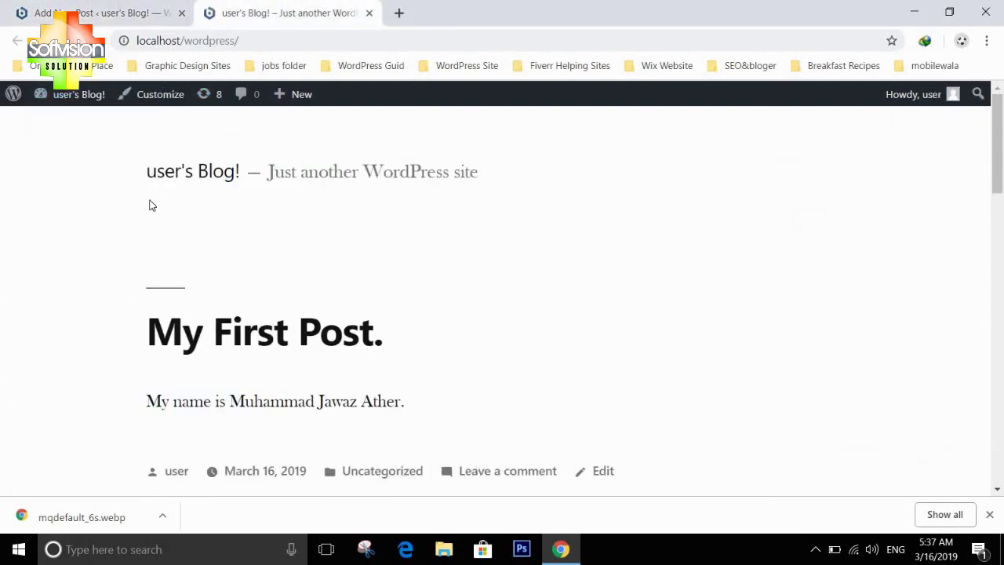
Look over the new post and the "Pakistan Army!" post on the blog's front page
scroll(139, 248, "down", 2)
scroll(180, 212, "up", 1)
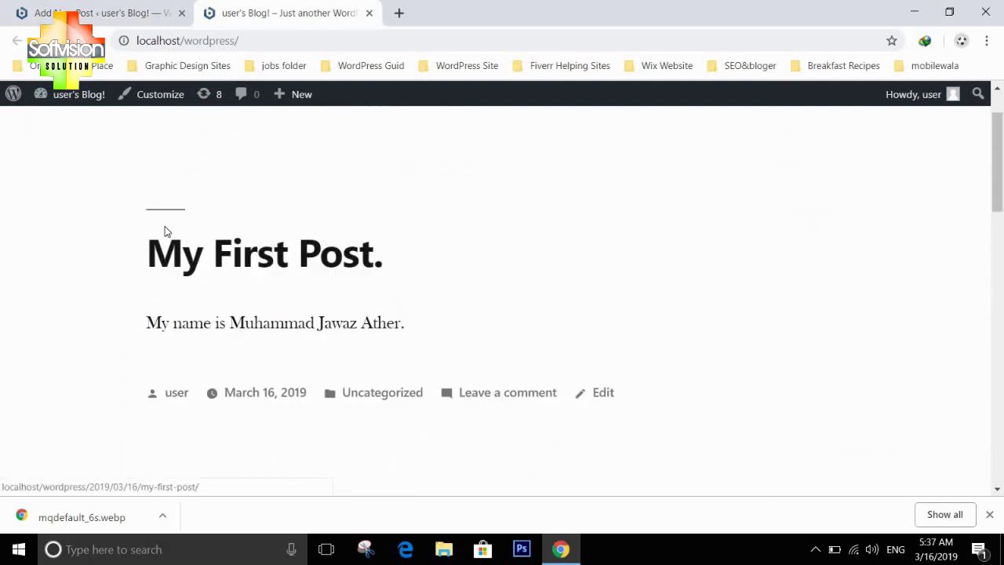
scroll(135, 277, "down", 6)
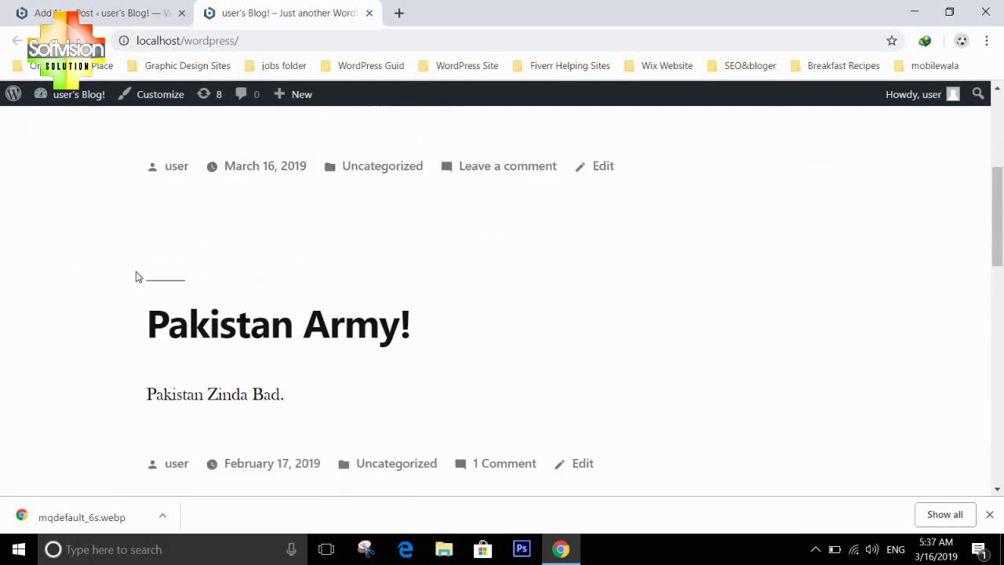
scroll(134, 275, "up", 7)
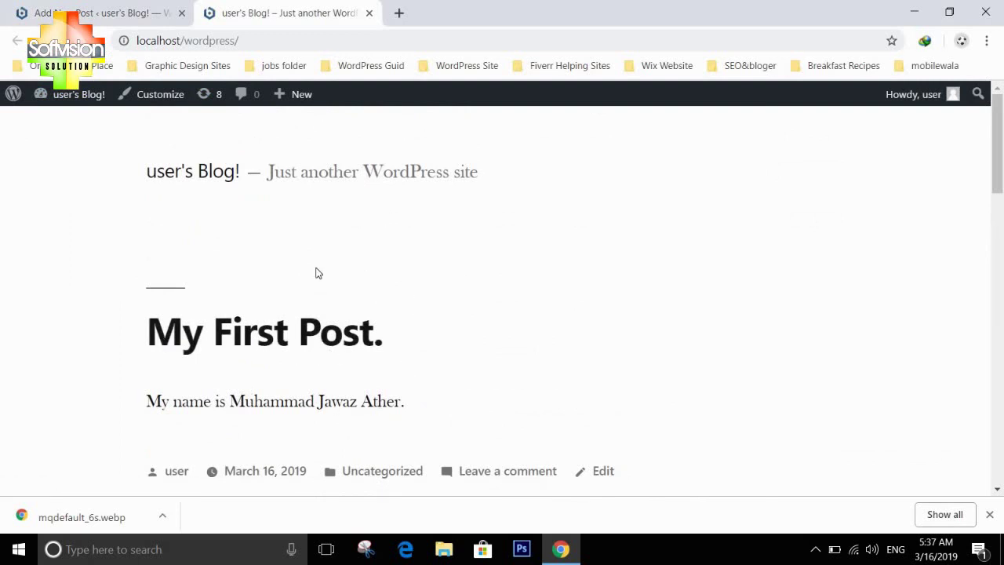
List all posts in the admin area, select "My First Post." and "Pakistan Army!", and move both to the Trash with a bulk action
left_click(125, 12)
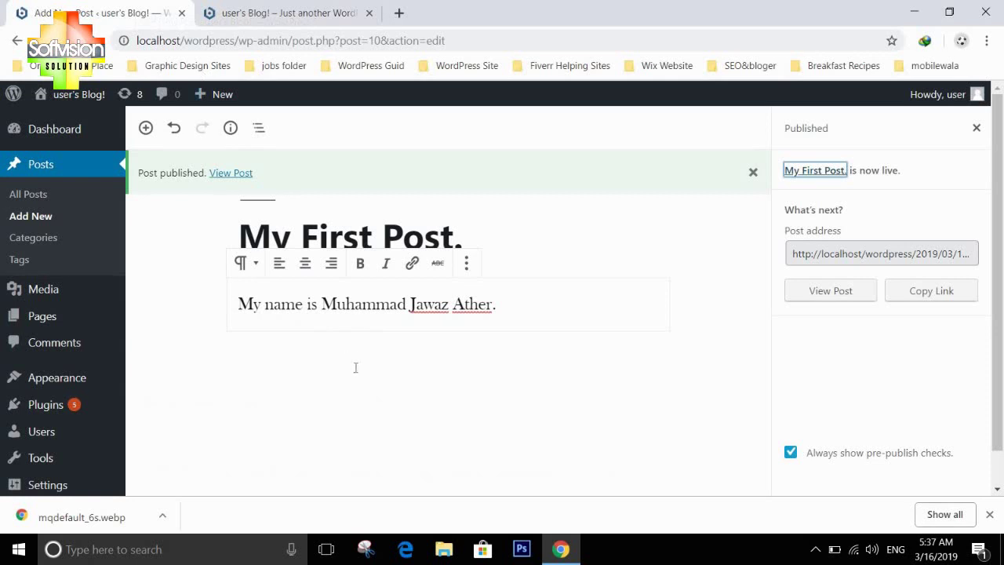
left_click(42, 199)
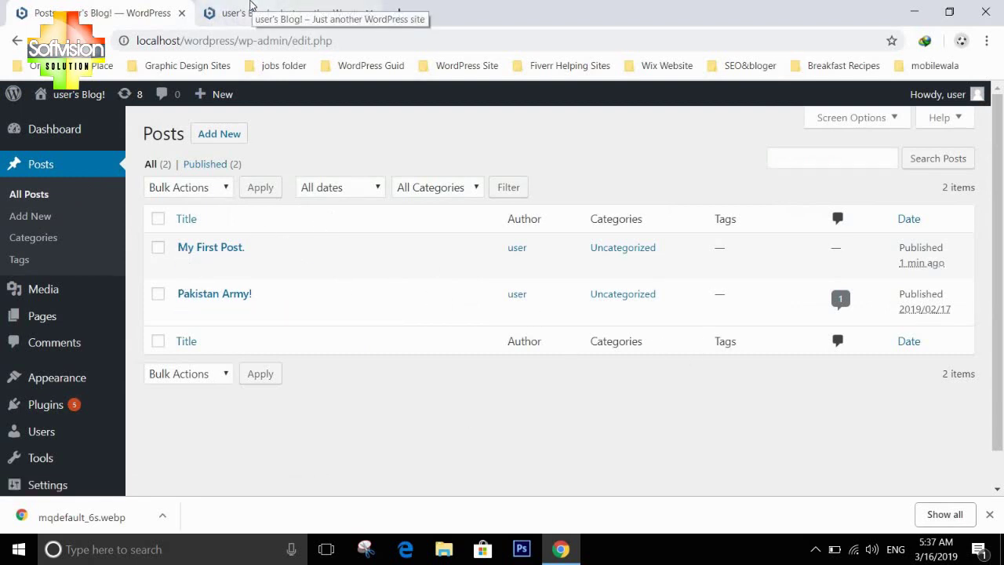
left_click(159, 251)
left_click(158, 296)
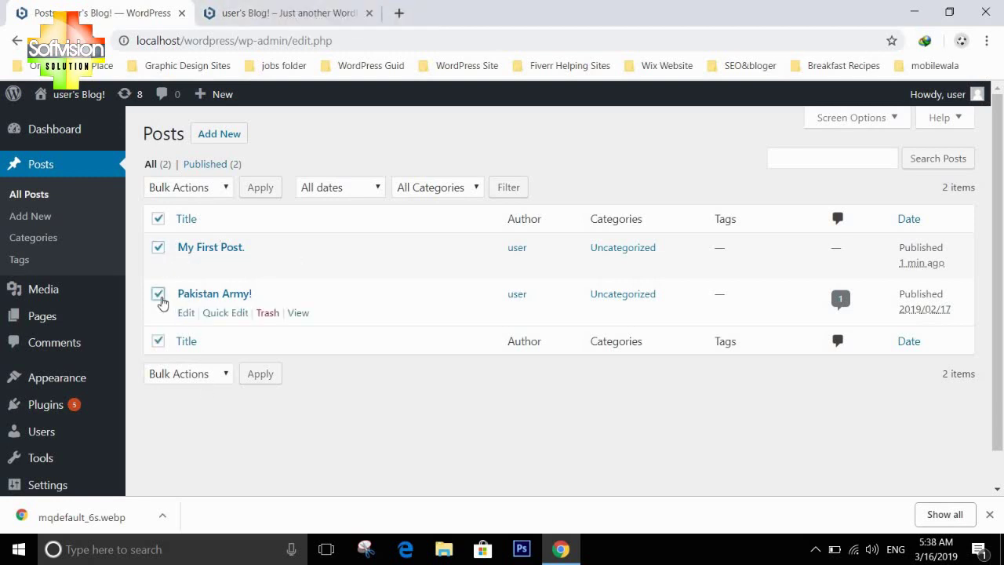
left_click(224, 191)
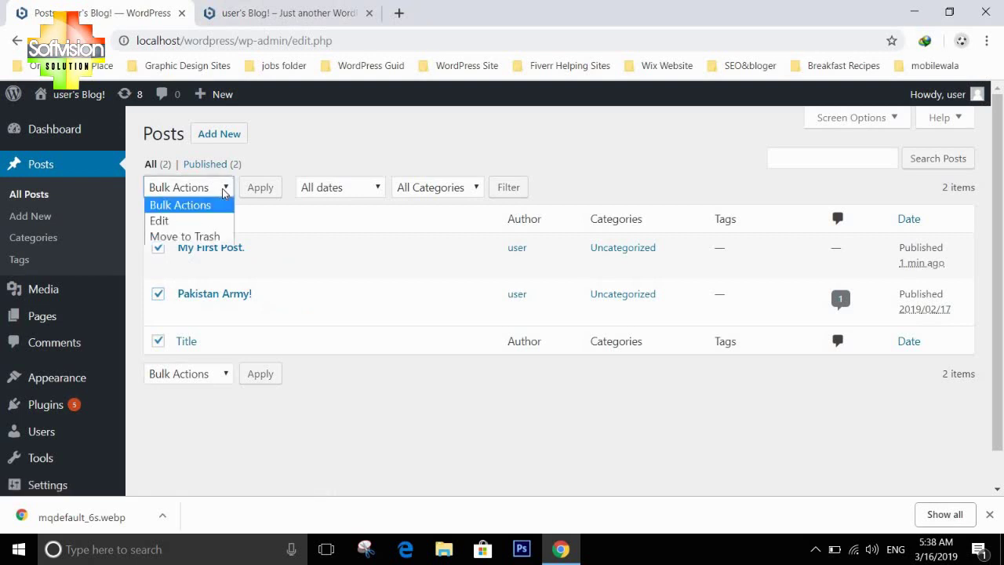
left_click(192, 237)
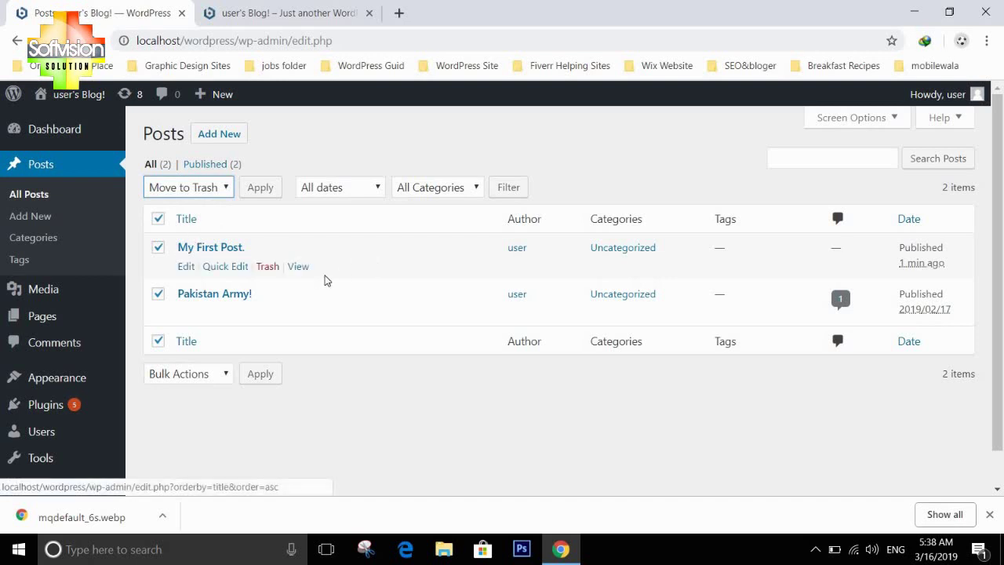
left_click(221, 192)
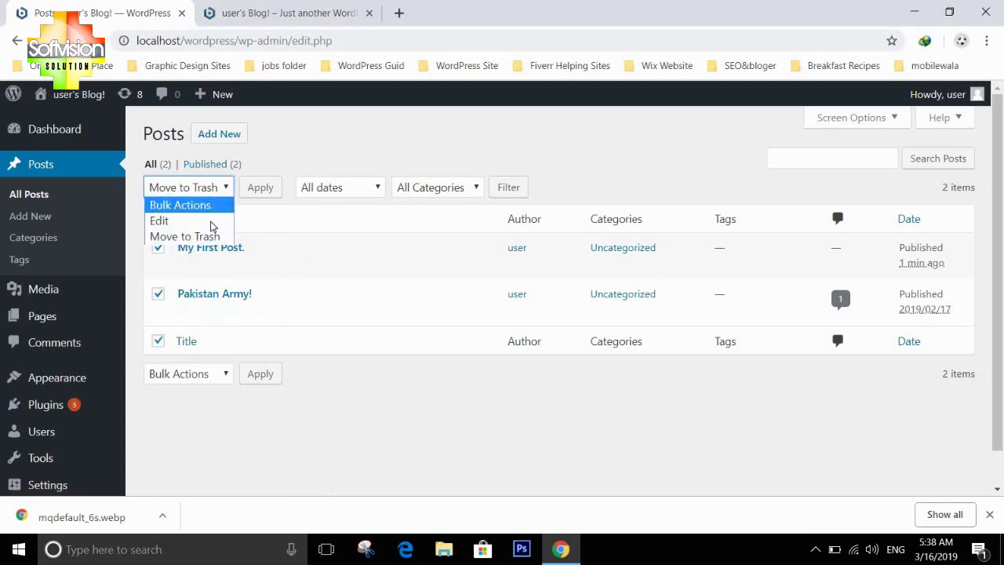
left_click(196, 236)
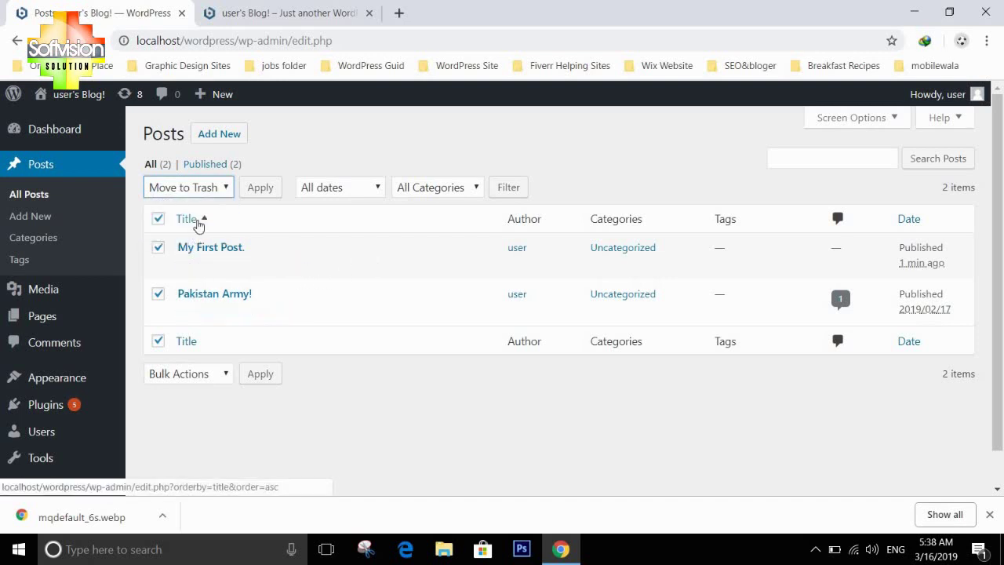
left_click(269, 194)
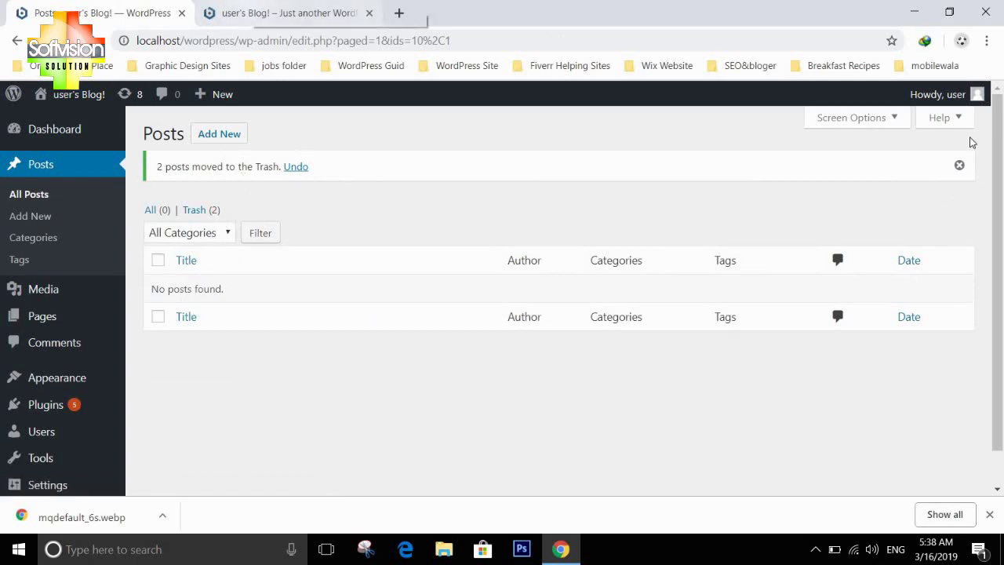
Refresh the live blog's front page, examine it without the trashed posts, and return to the posts list
left_click(298, 14)
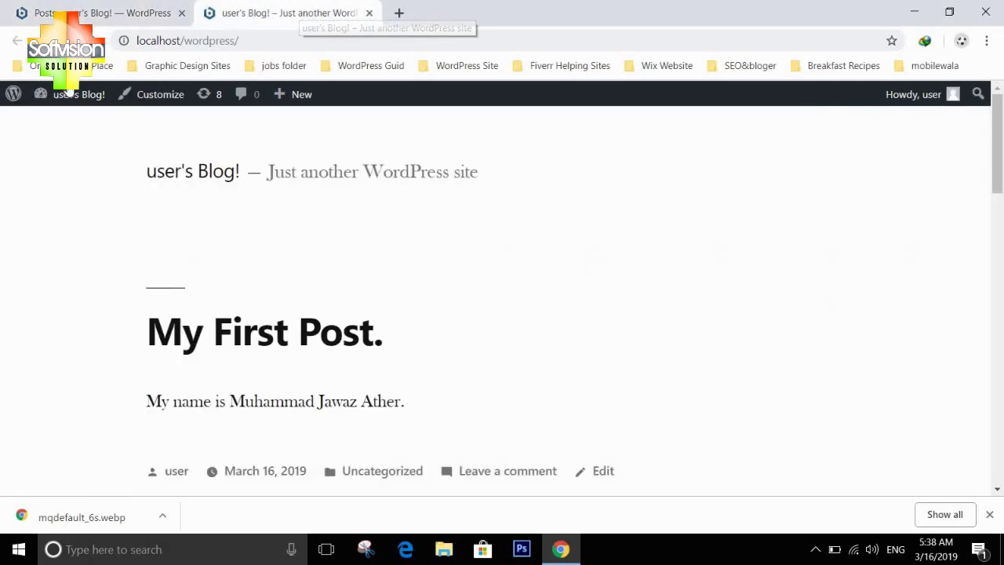
left_click(67, 41)
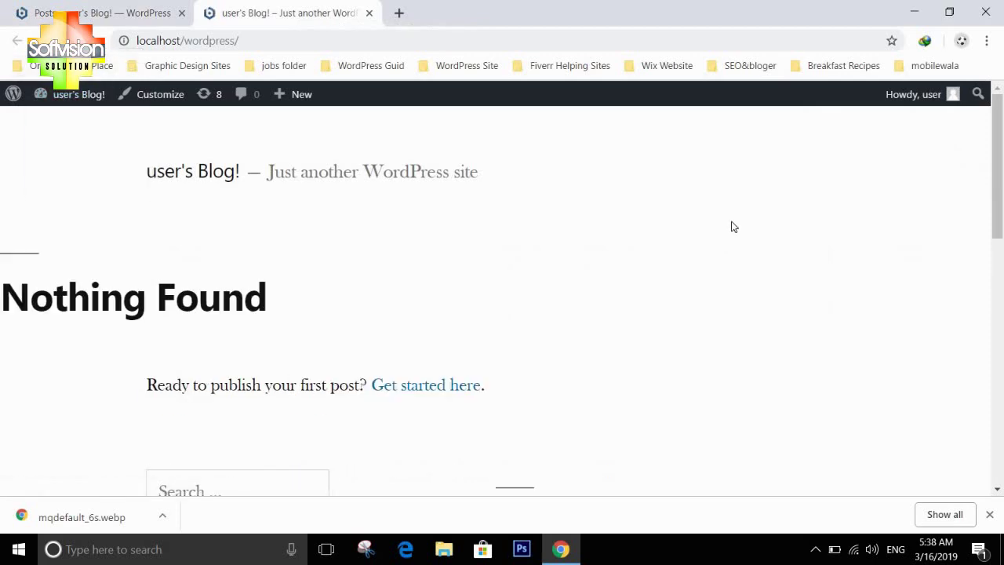
scroll(731, 227, "down", 5)
scroll(729, 224, "up", 4)
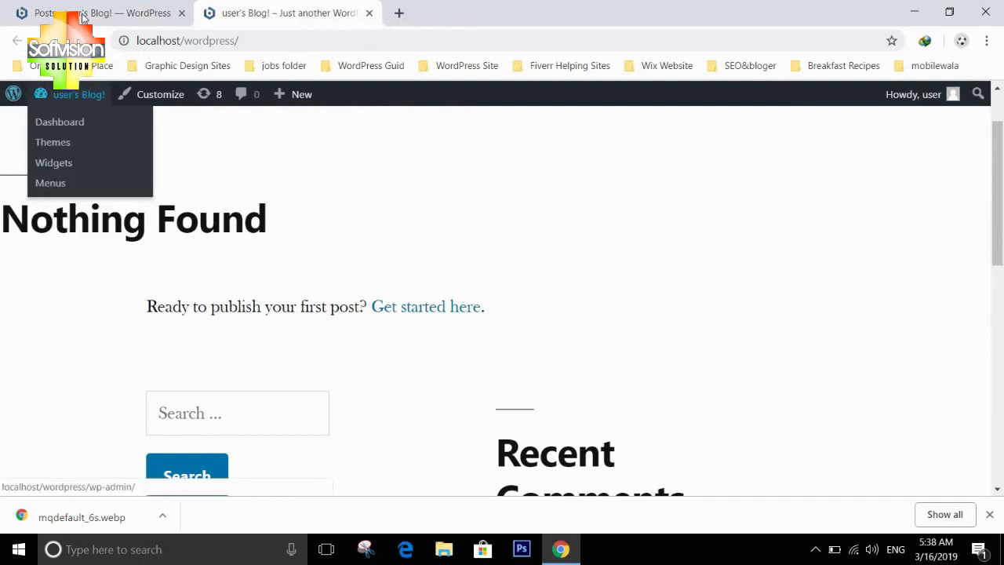
left_click(83, 17)
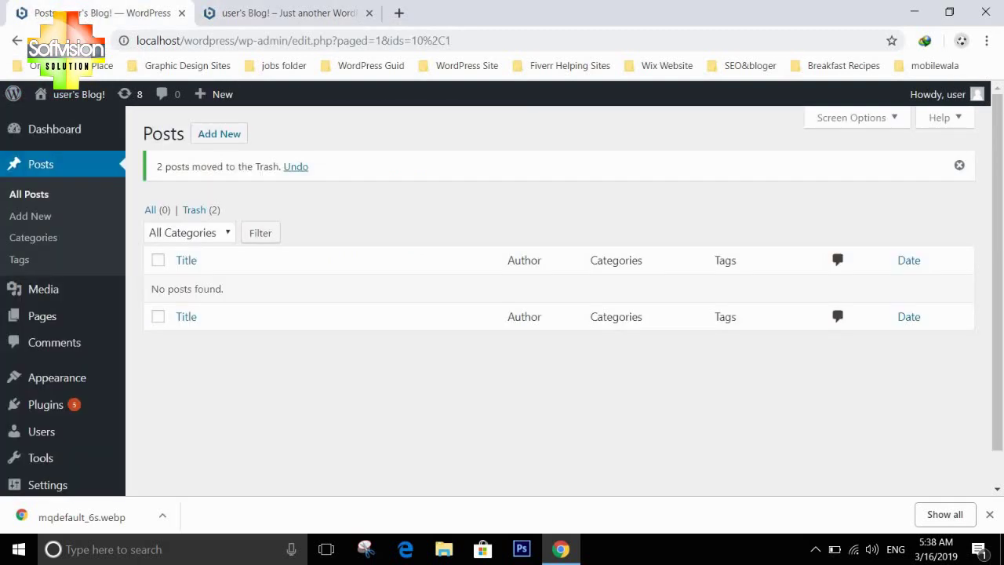
Start a new post and title it "Yazman Shairan di Darti"
left_click(210, 141)
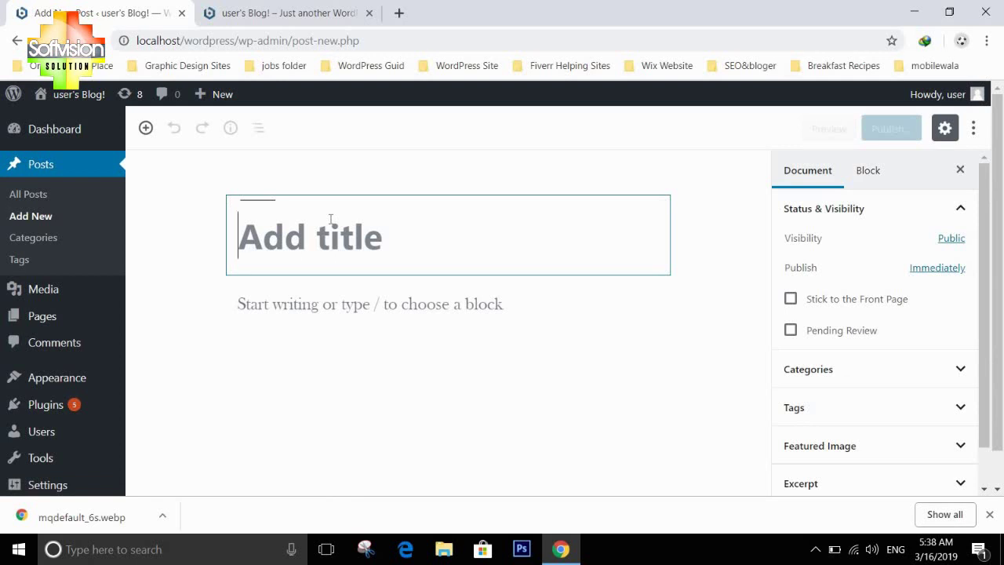
type("Yazman ")
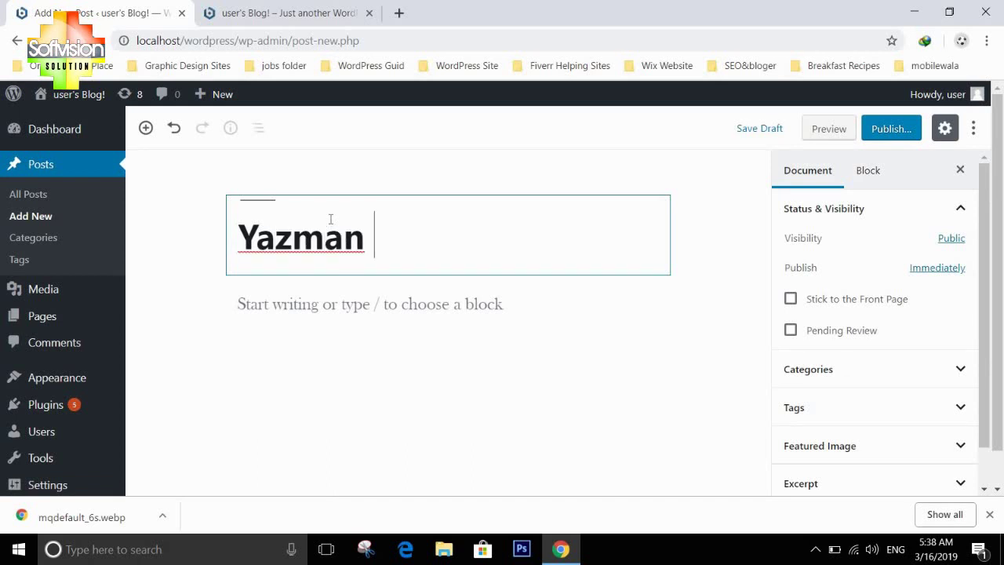
type("Sh")
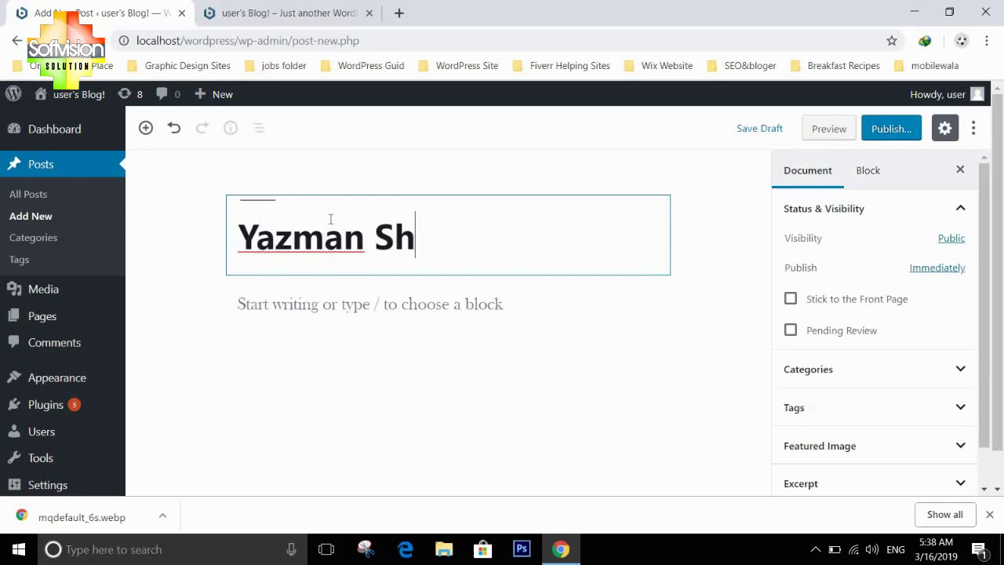
type("airan ")
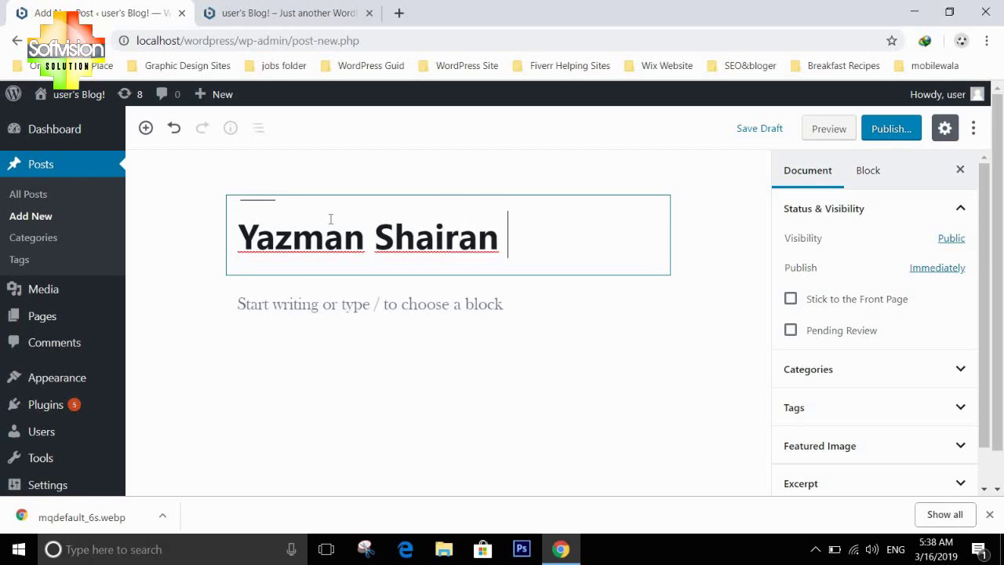
type("di Darti h")
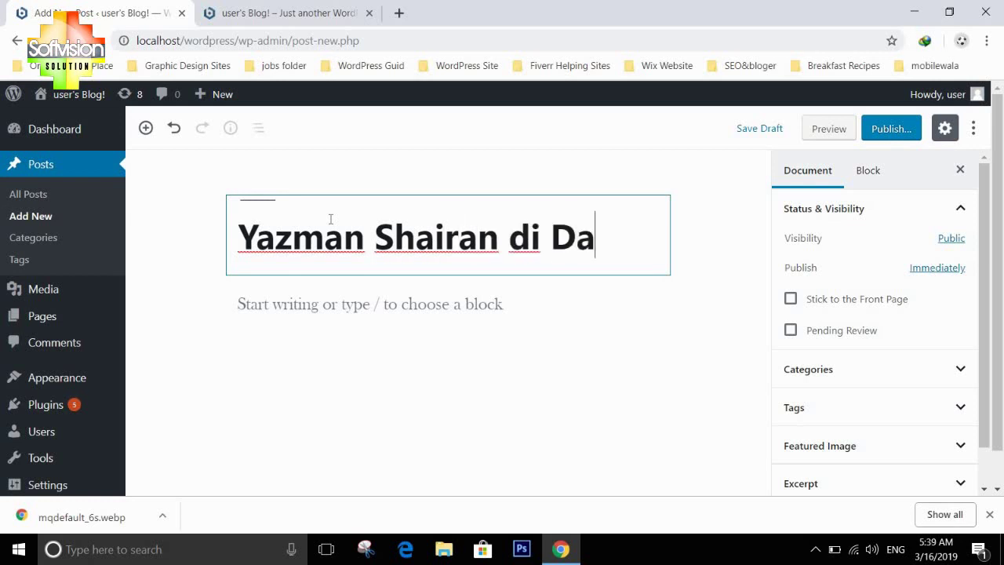
key("BackSpace")
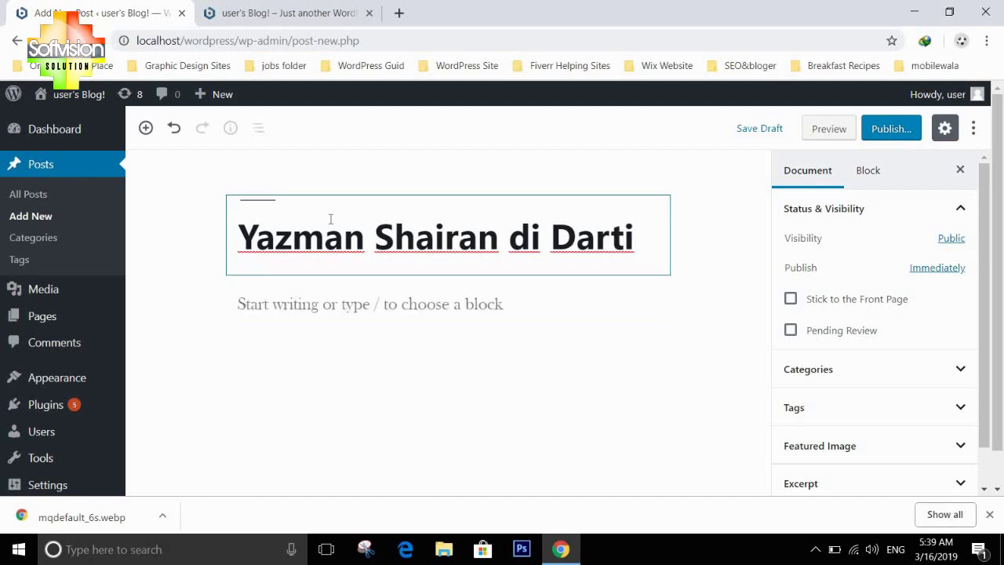
Write "Pakistan Zinda Bad" as the new post's body paragraph
left_click(298, 305)
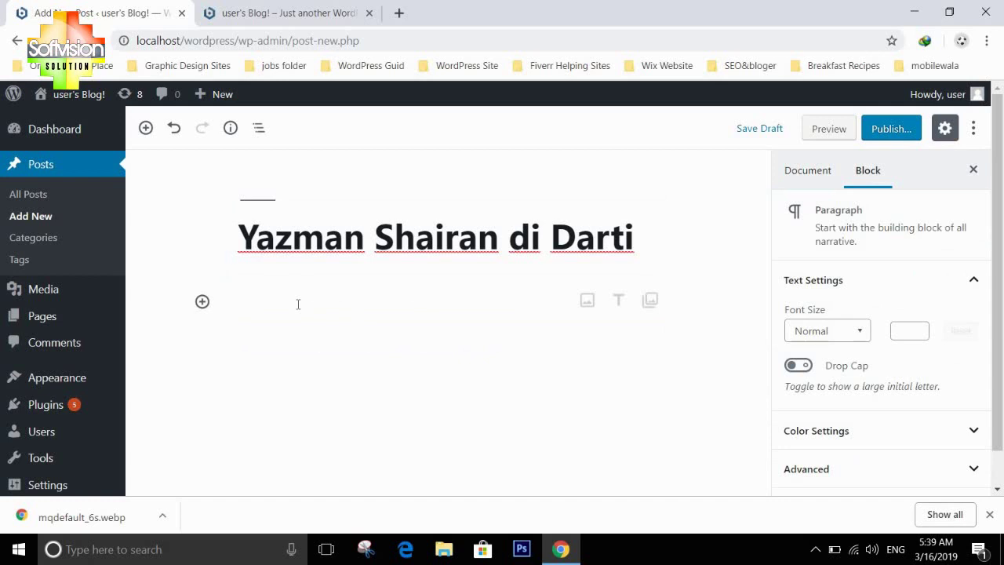
type("Pakistan")
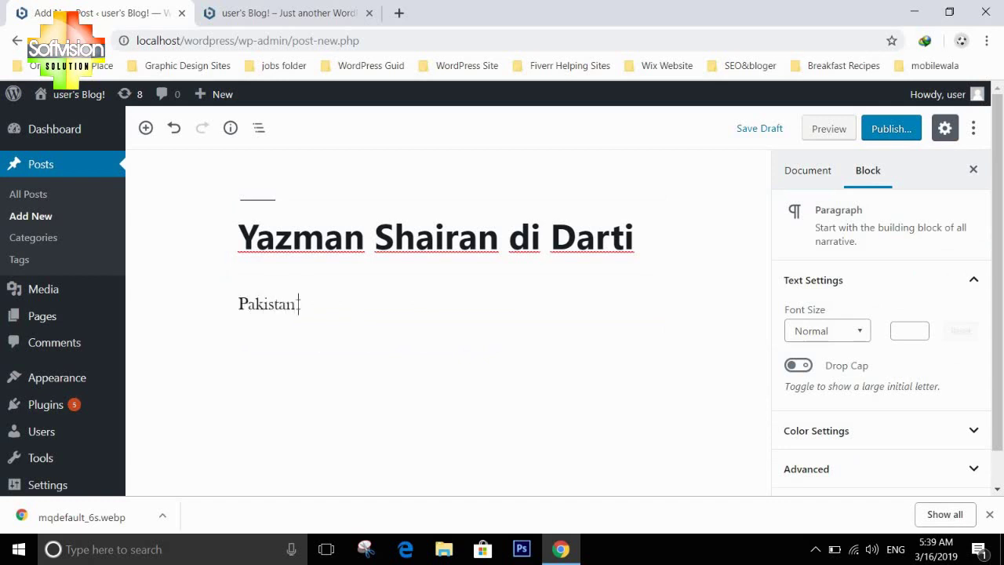
type(" ZAIN")
key("BackSpace")
key("BackSpace")
key("BackSpace")
type("inda Bad")
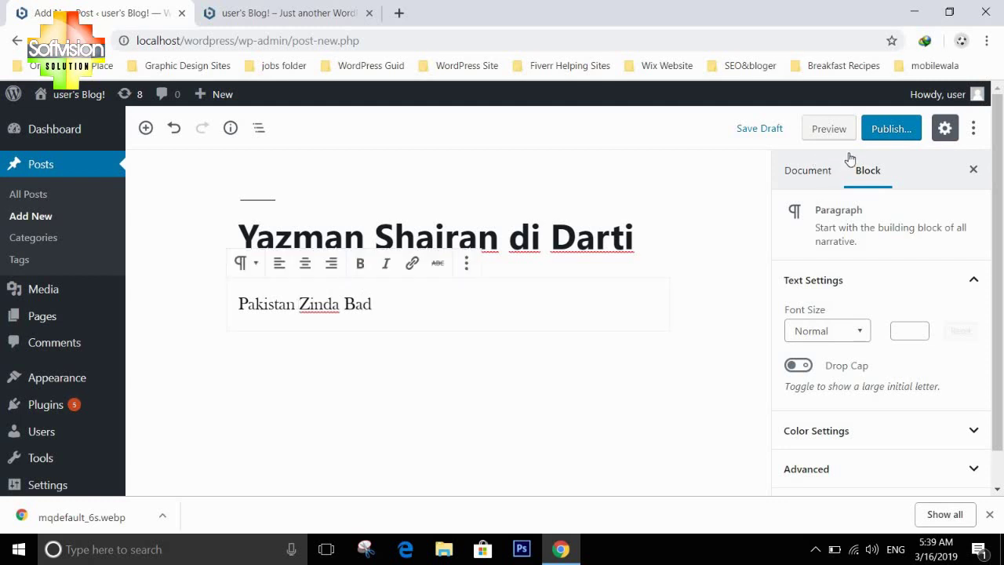
Publish the post and open its live page in a new browser tab
left_click(885, 130)
left_click(886, 127)
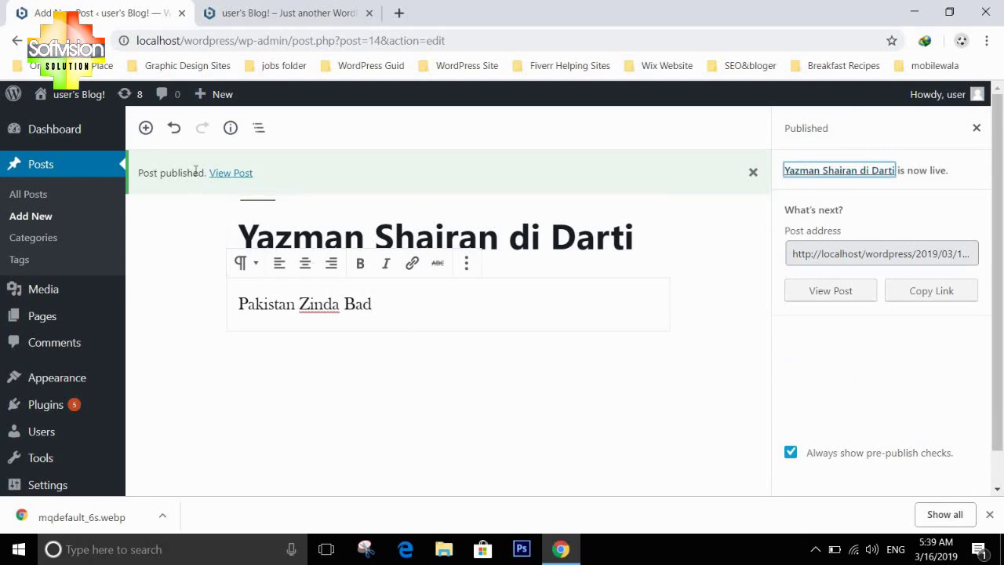
right_click(250, 173)
left_click(272, 182)
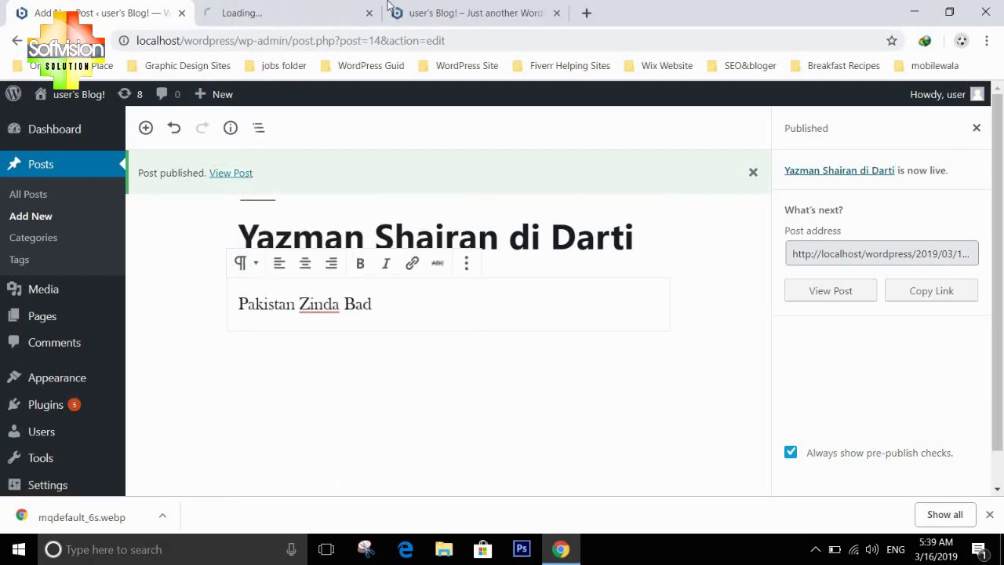
left_click(325, 7)
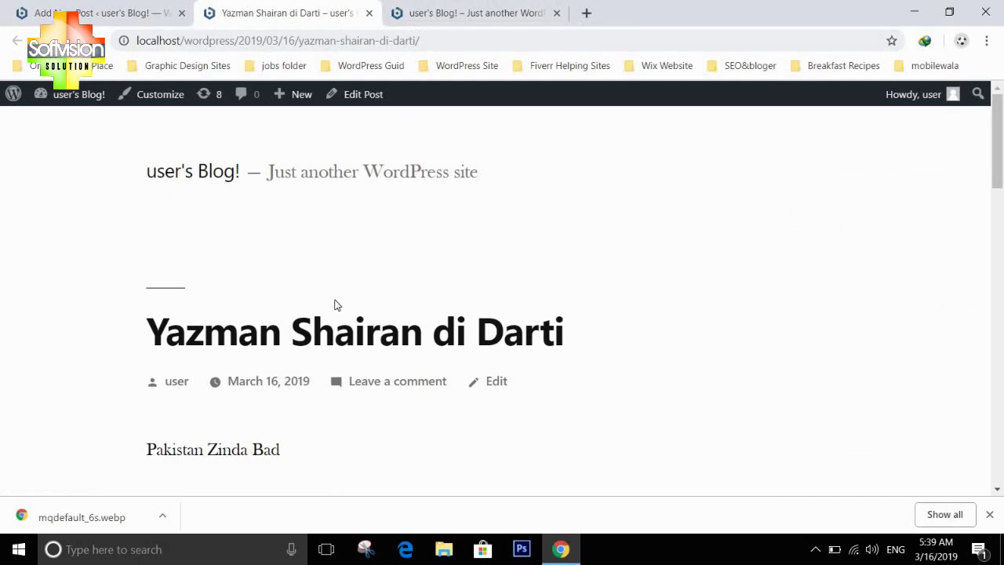
Post the comment "nice Writing" on the live "Yazman Shairan di Darti" post
scroll(334, 305, "down", 3)
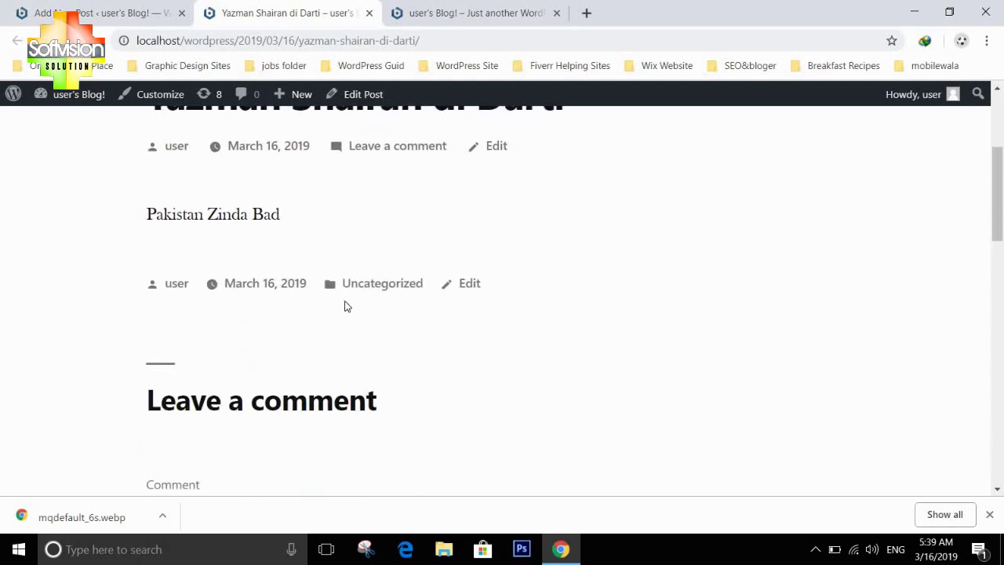
scroll(298, 409, "down", 2)
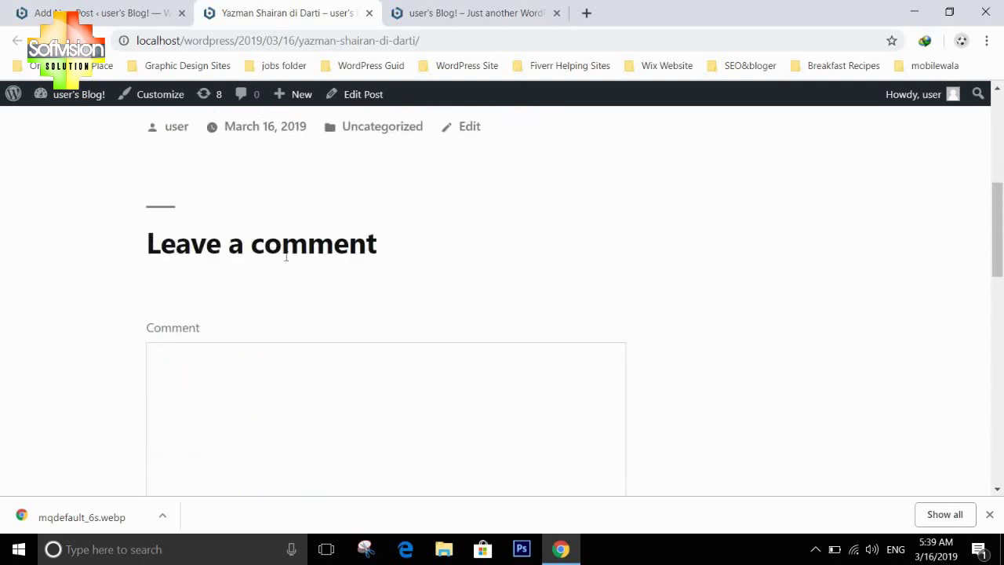
left_click(279, 388)
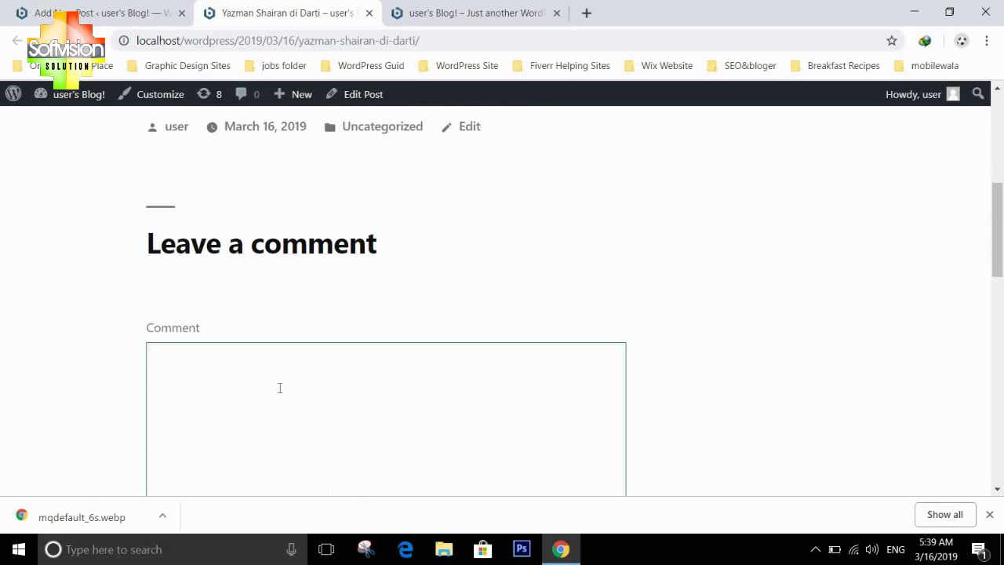
type("very ")
type("nic")
key("BackSpace")
key("BackSpace")
key("BackSpace")
key("BackSpace")
key("BackSpace")
key("BackSpace")
key("BackSpace")
key("BackSpace")
type("nice Writing")
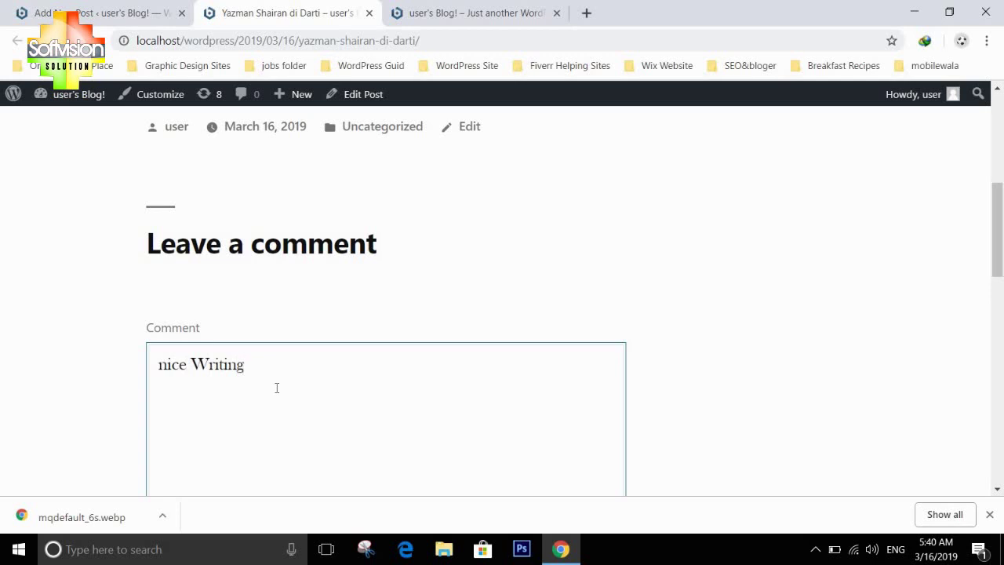
scroll(277, 388, "down", 2)
left_click(259, 397)
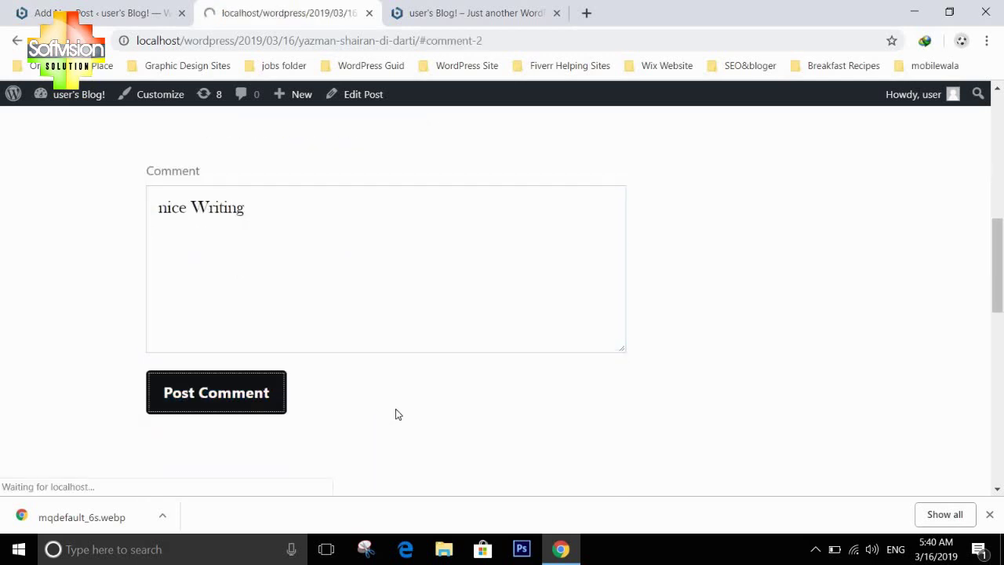
scroll(395, 417, "up", 2)
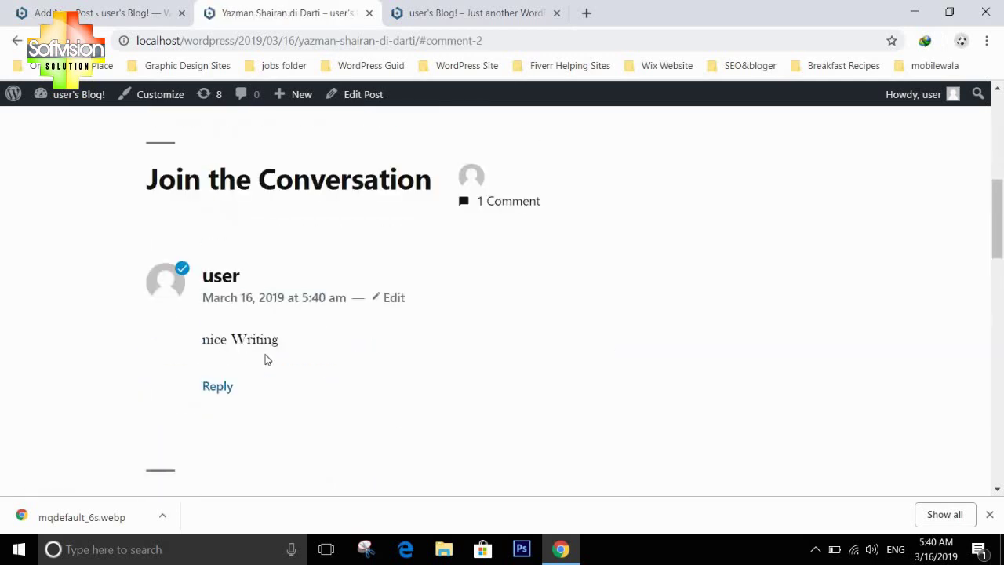
Close the blog's front page and open the new post's comments from the admin list of all posts
left_click(556, 12)
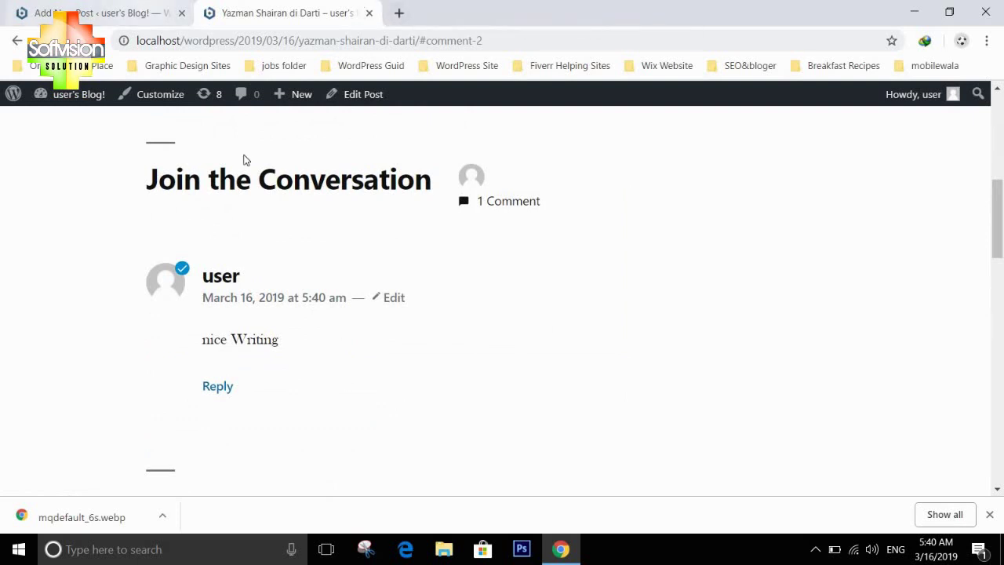
key("ctrl+shift+Tab")
left_click(37, 196)
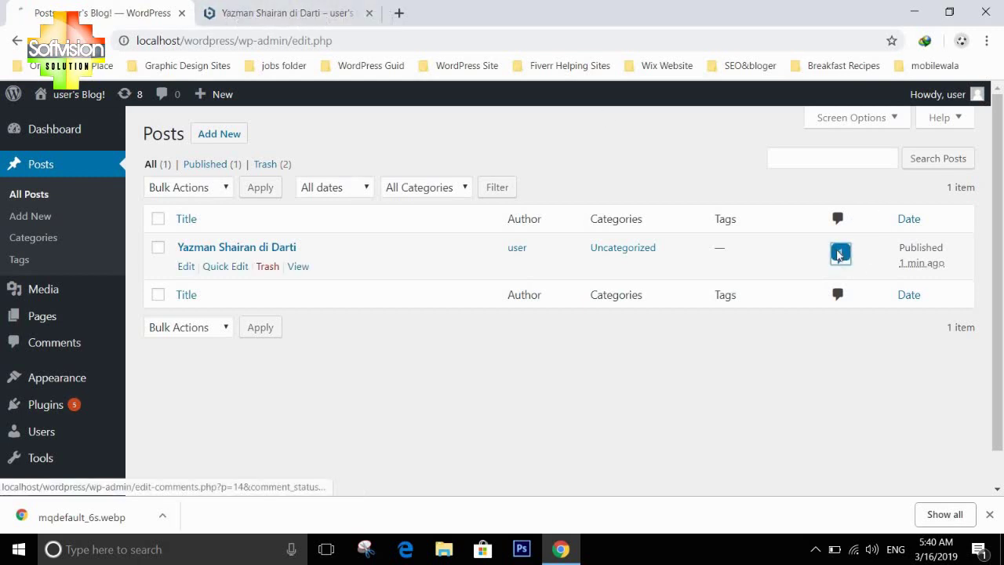
left_click(838, 253)
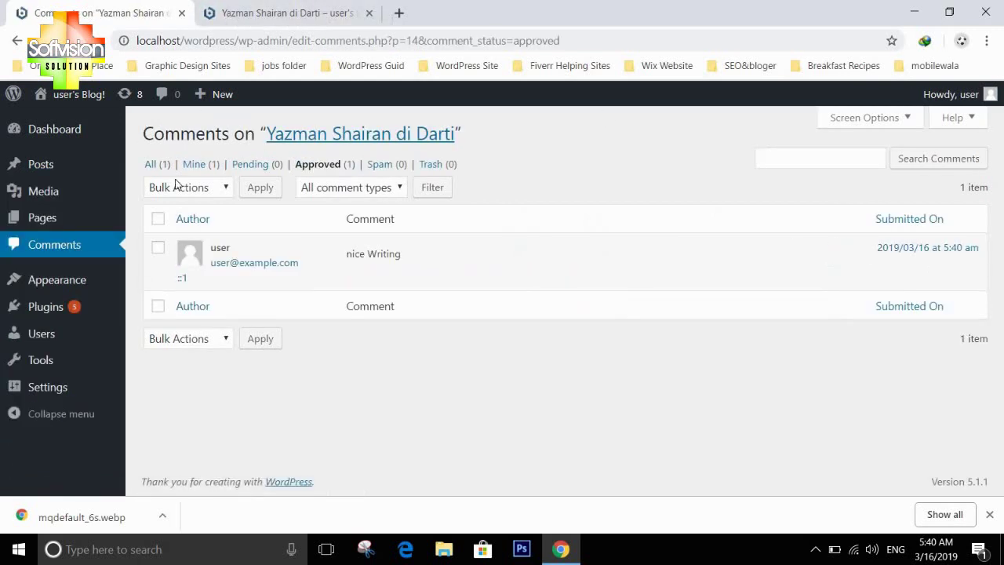
Compare the live post's comment section with its comment entry in the admin area, including the comment's author
left_click(314, 12)
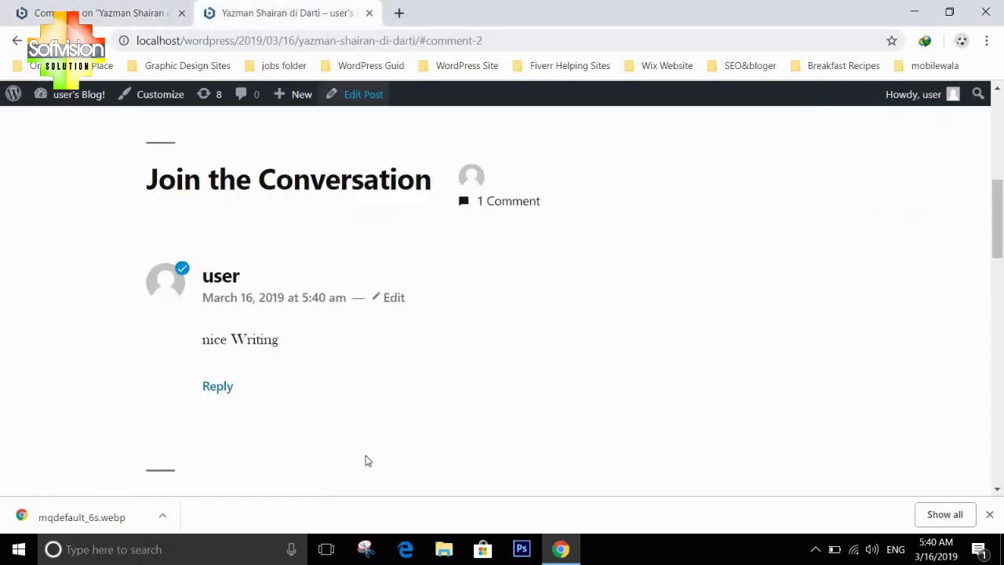
scroll(286, 331, "down", 3)
left_click(244, 411)
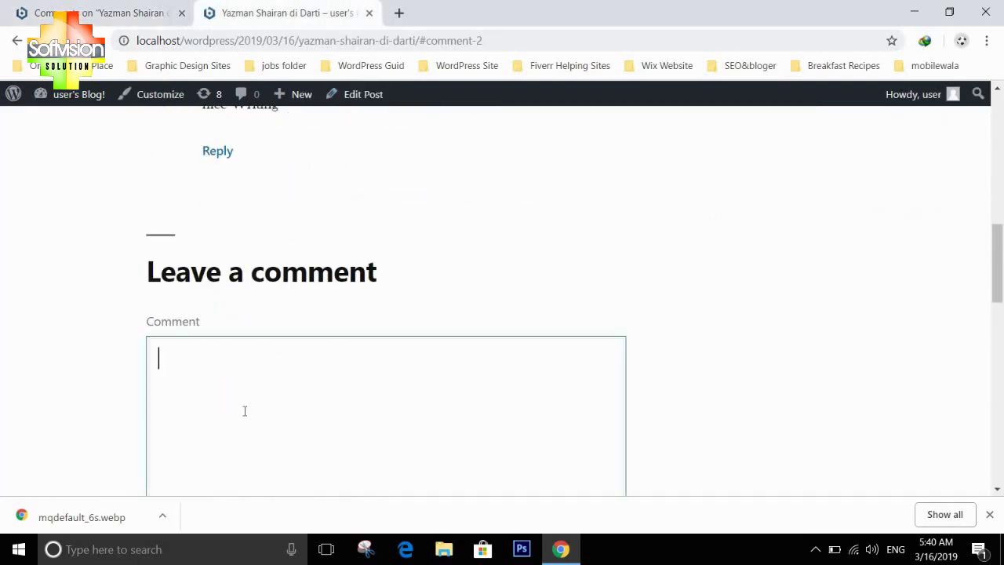
scroll(245, 410, "up", 2)
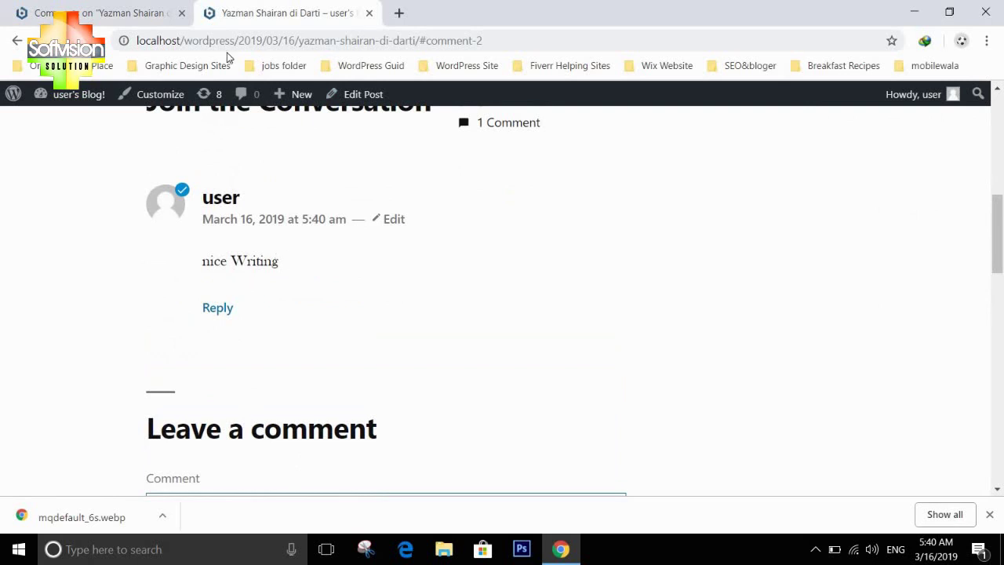
left_click(118, 11)
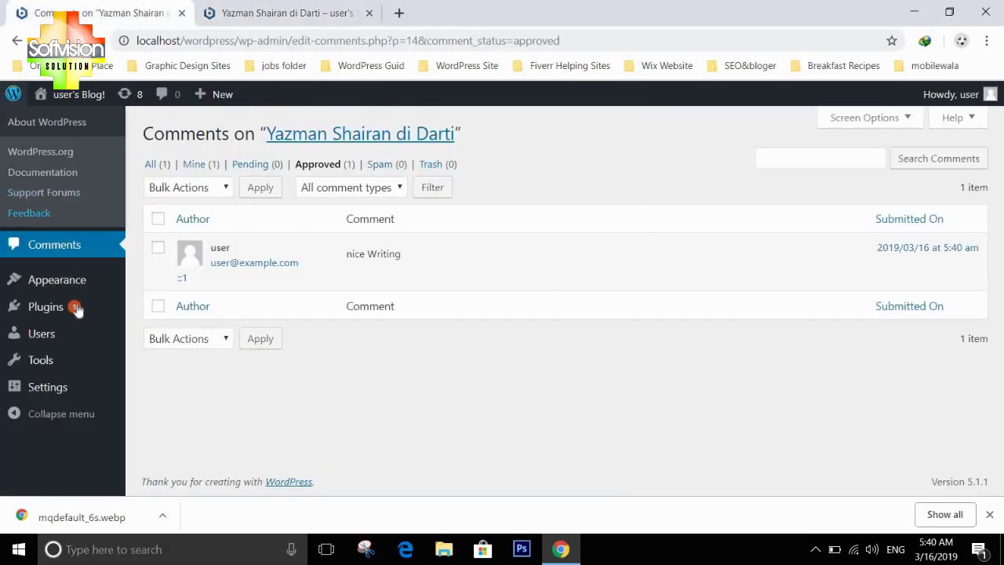
left_click(16, 41)
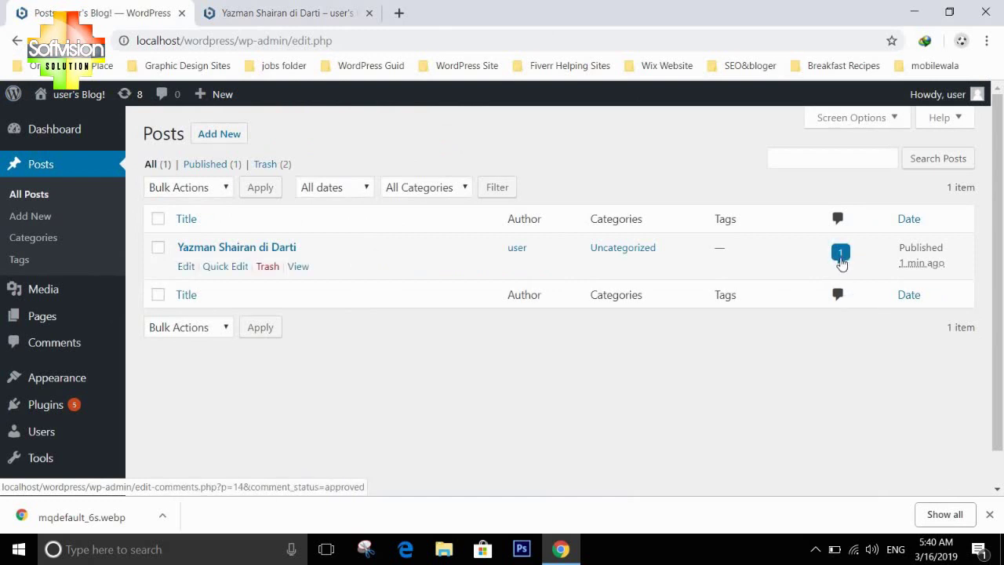
left_click(840, 254)
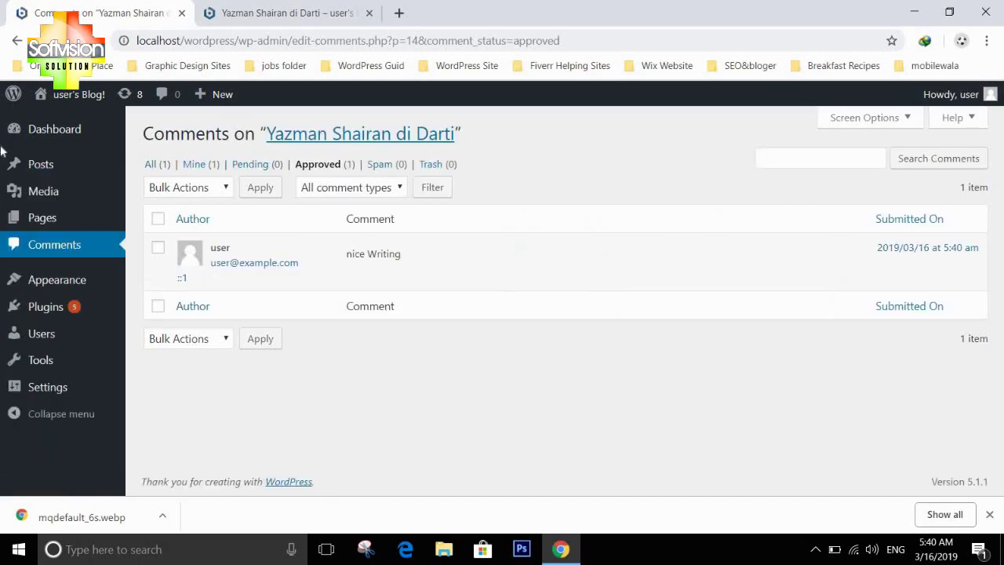
mouse_move(233, 264)
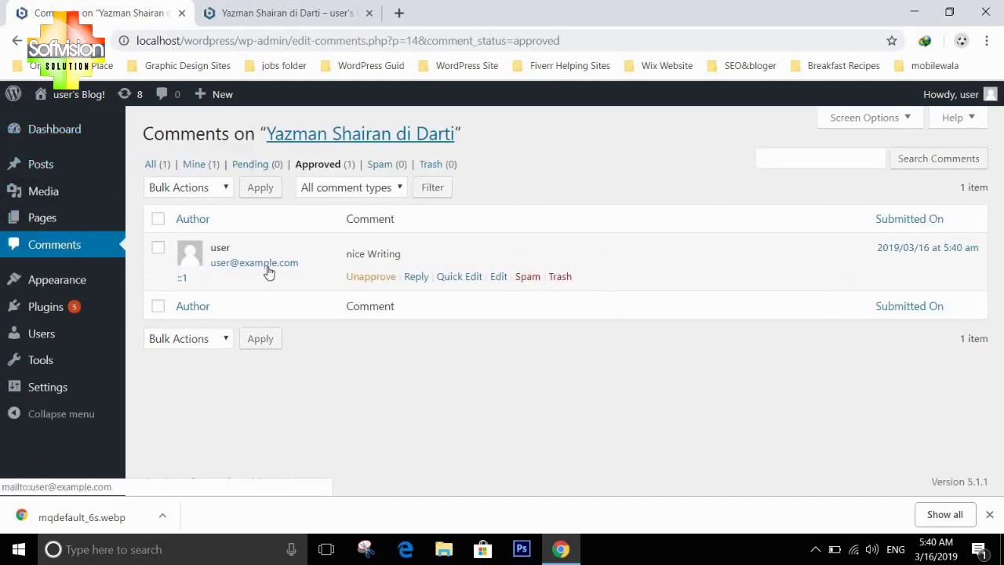
double_click(219, 248)
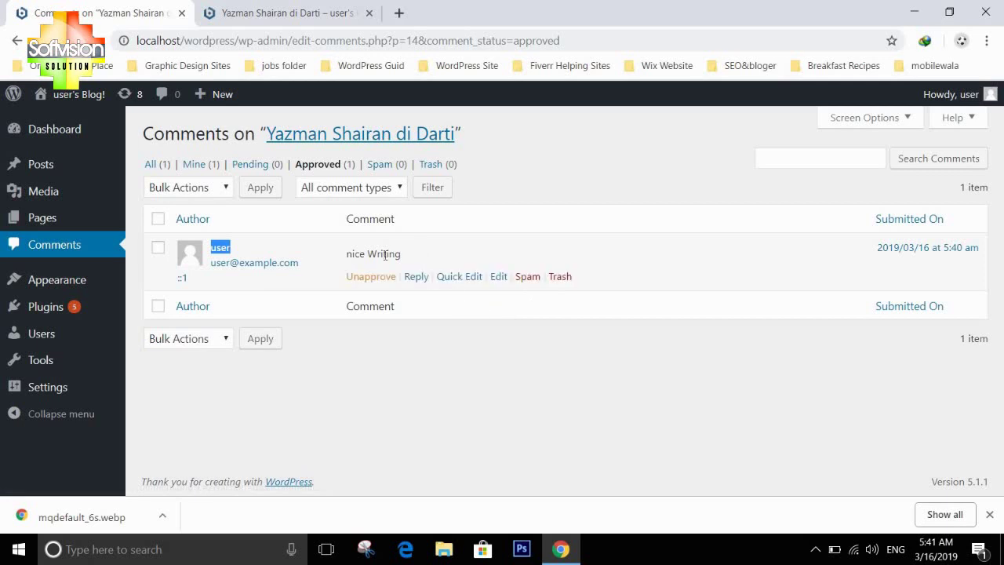
Reply "thanks" to the "nice Writing" comment from the admin comments list
left_click(416, 277)
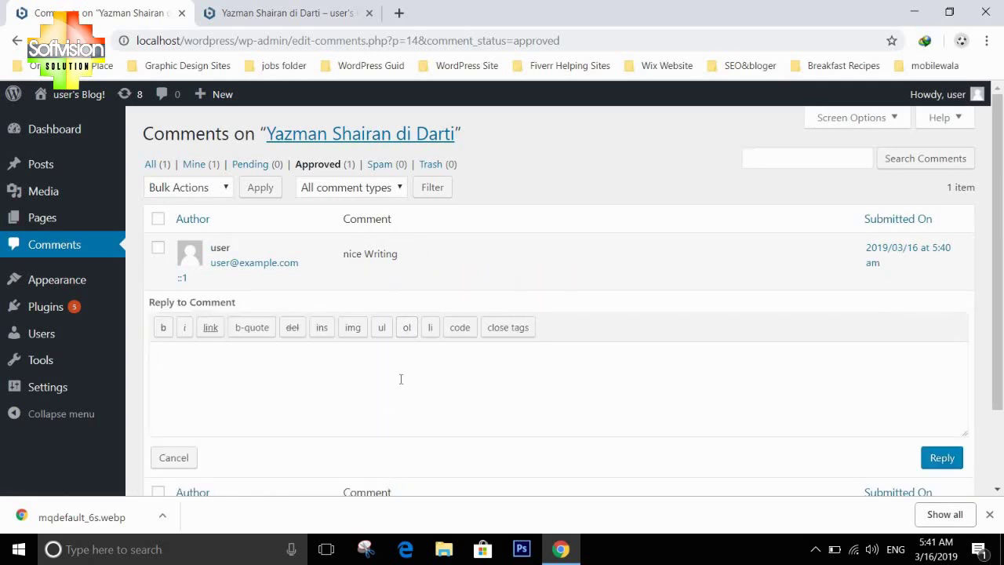
type("than")
left_click(940, 460)
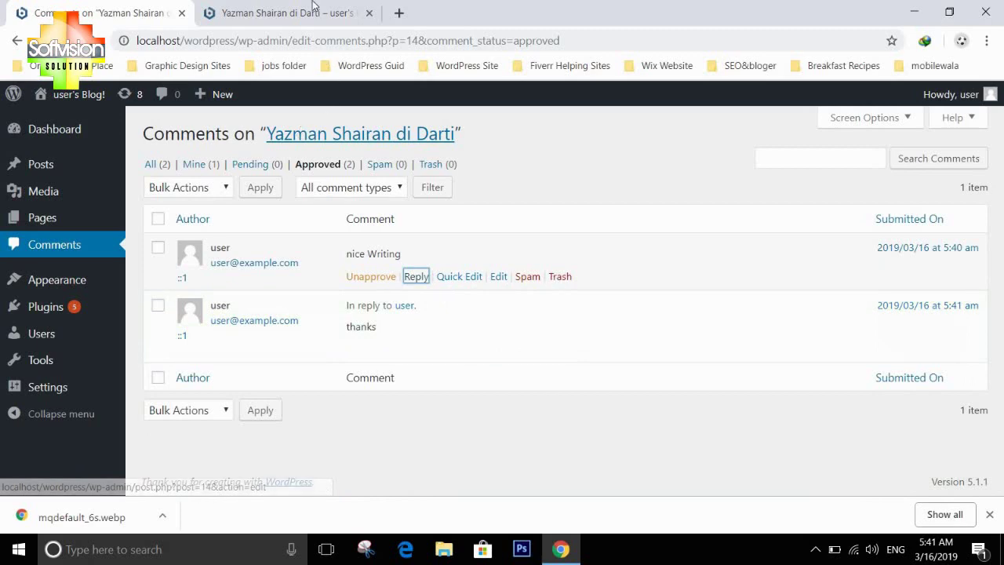
Refresh the live post and examine the reply under the "nice Writing" comment
left_click(283, 13)
left_click(142, 12)
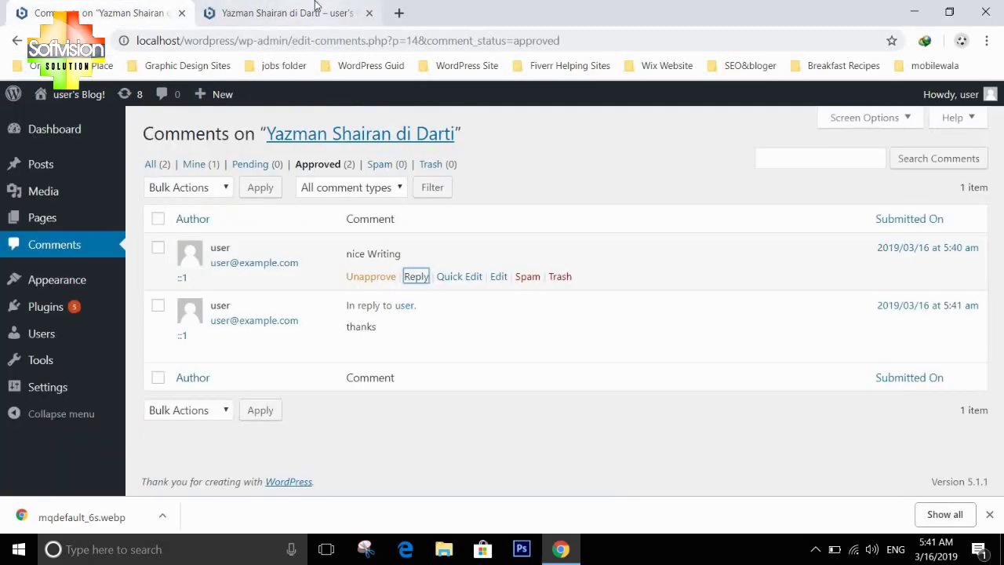
left_click(314, 11)
key("F5")
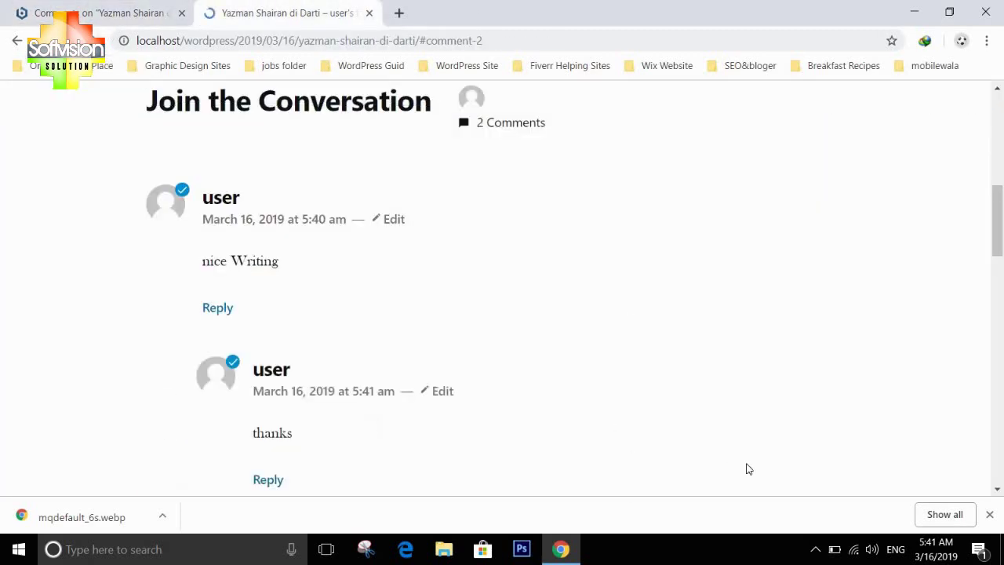
scroll(466, 324, "down", 1)
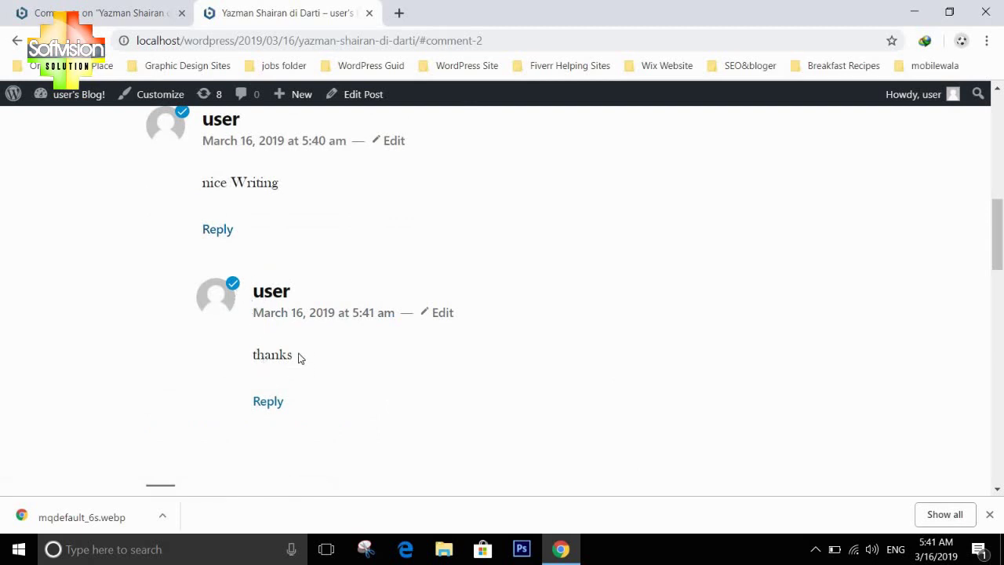
scroll(296, 352, "up", 6)
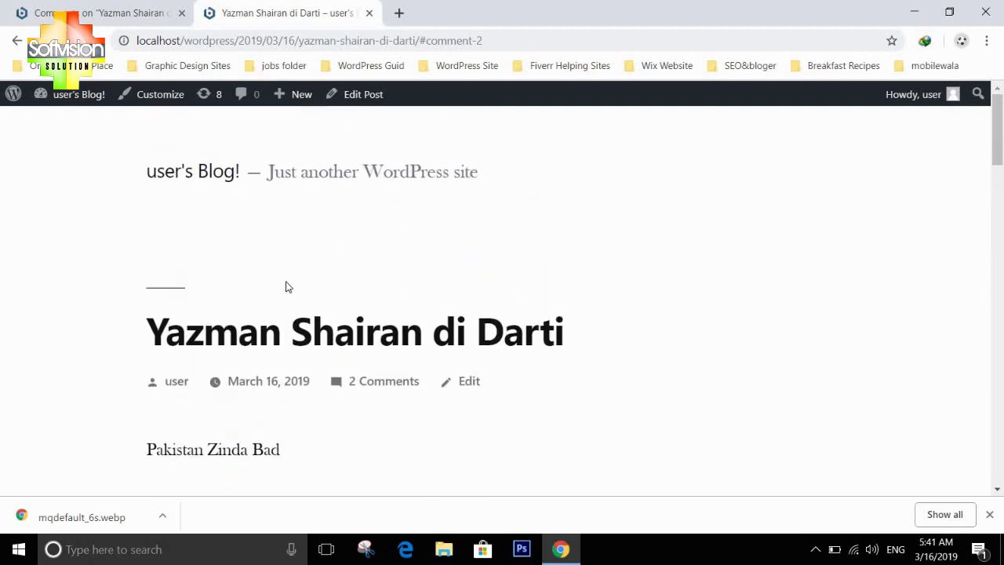
Return from the live post to the admin area's comments and open the list of all posts
left_click(149, 11)
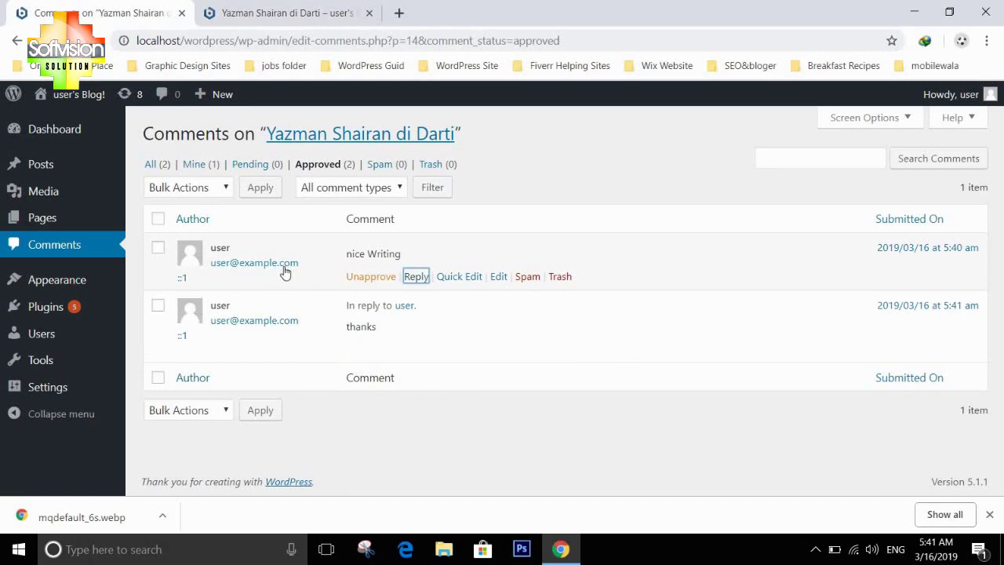
mouse_move(105, 171)
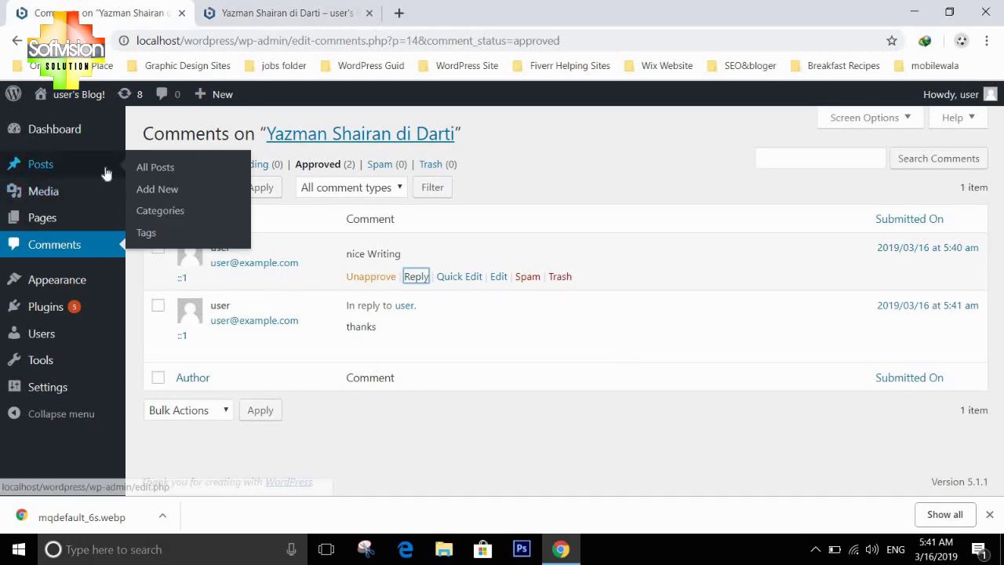
left_click(167, 171)
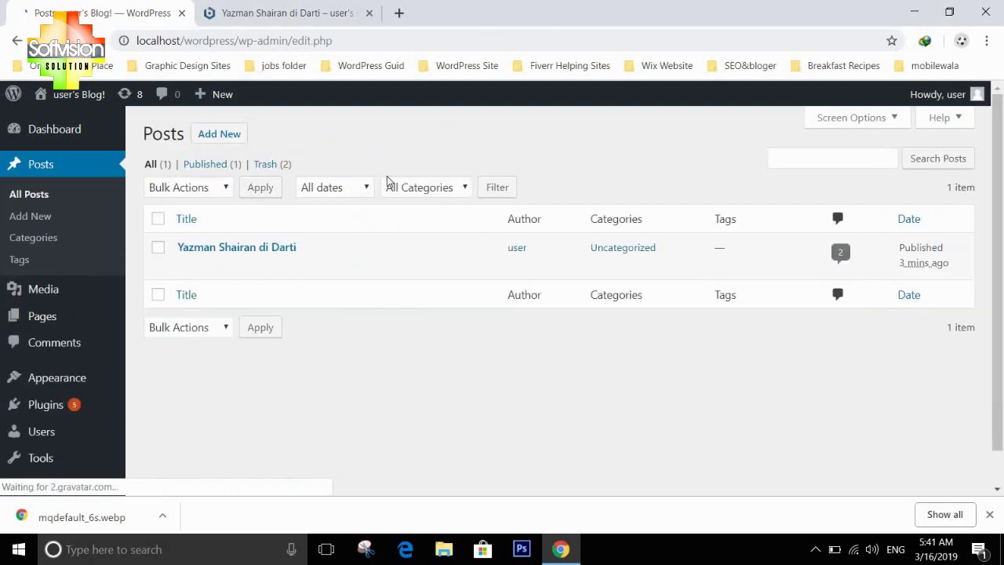
Examine the category filter's choices in the posts list and close them without selecting one
mouse_move(303, 264)
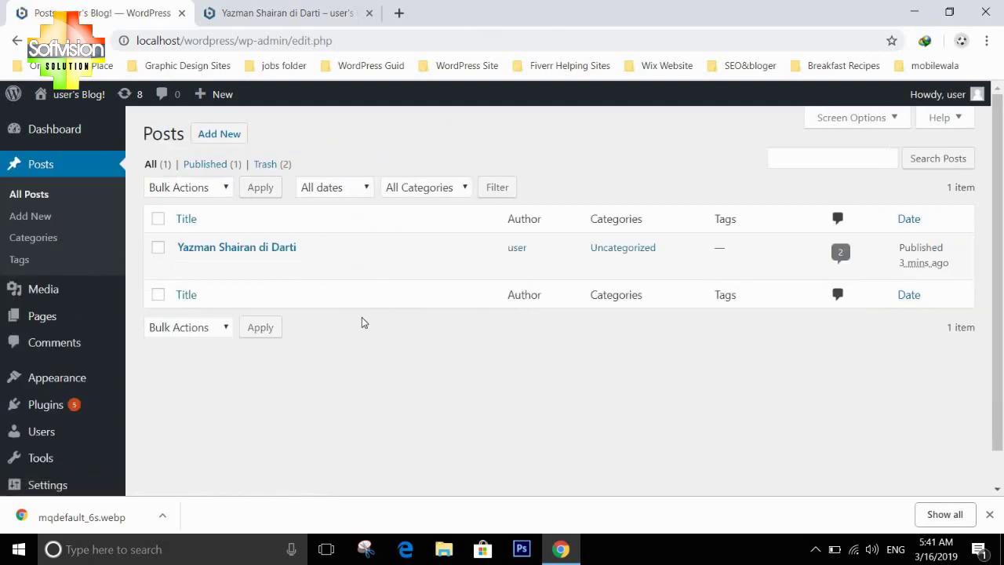
mouse_move(235, 262)
left_click(441, 189)
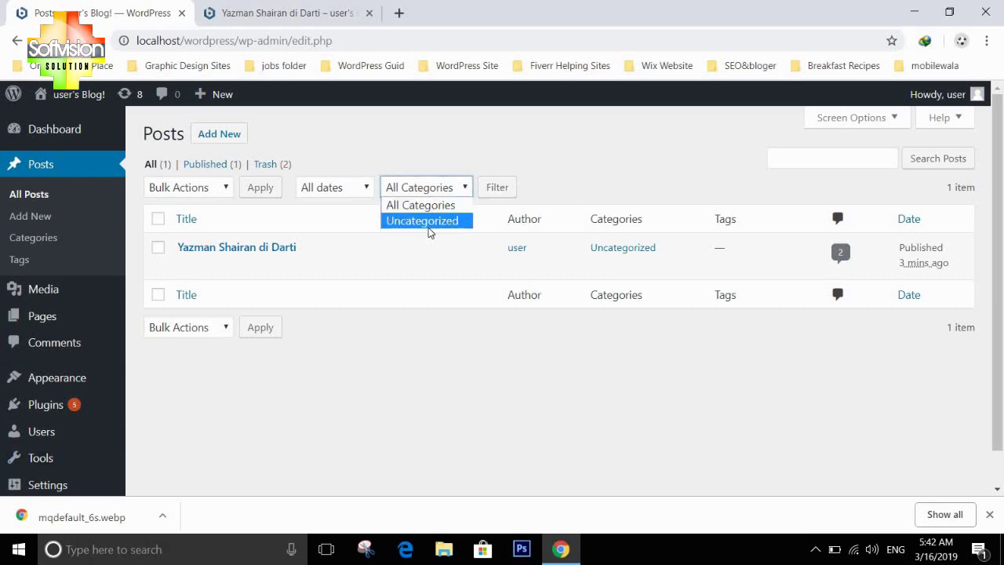
left_click(402, 319)
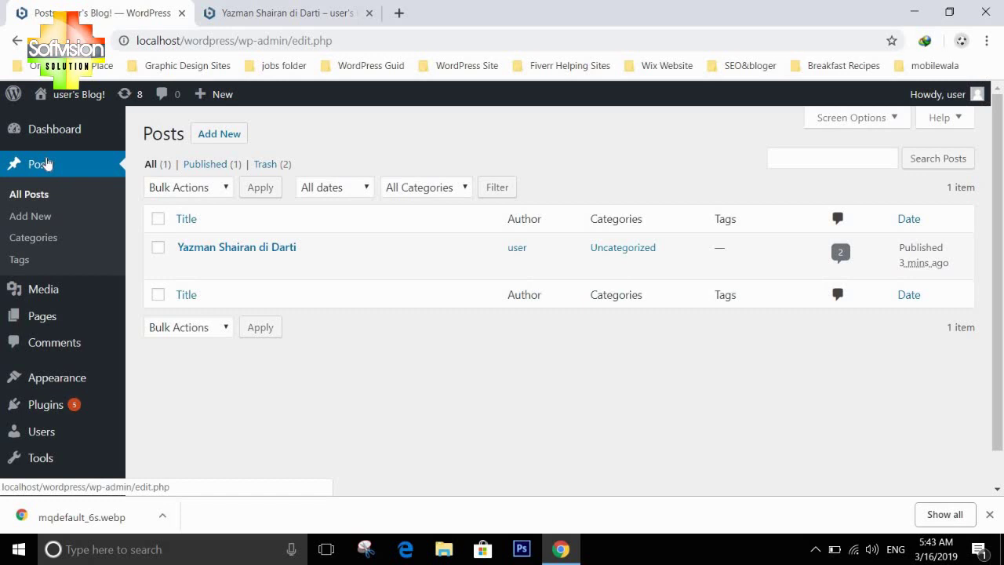
mouse_move(106, 139)
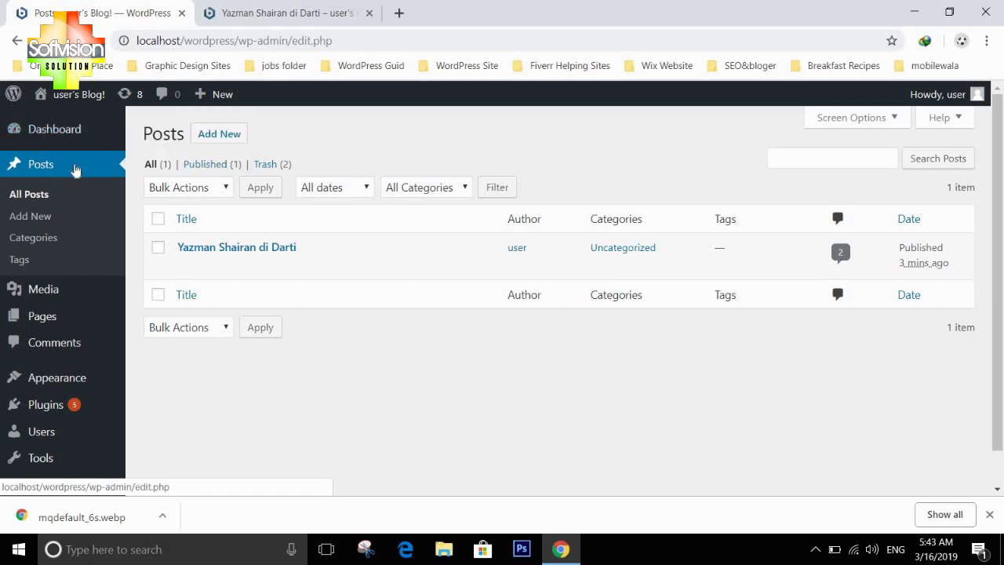